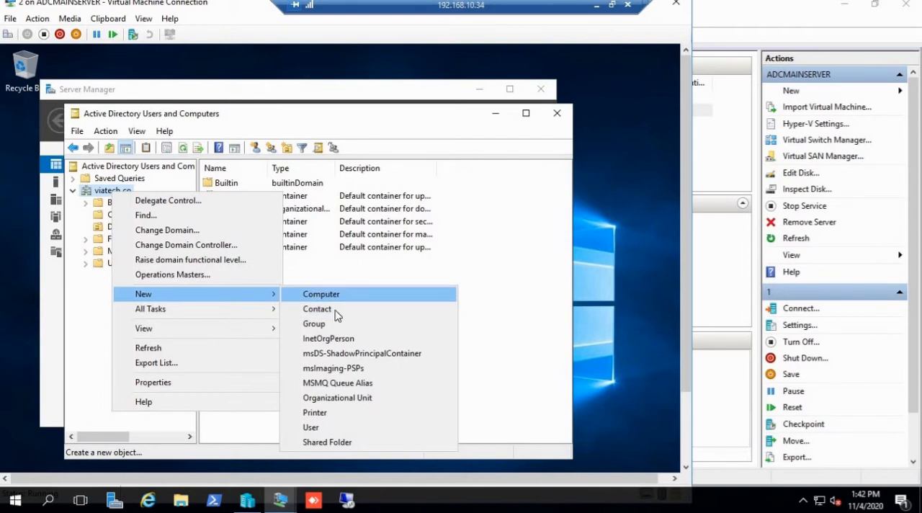
# Step: Start a new user in the viatech.co domain with first name and logon name test, and continue to the password settings
pyautogui.click(322, 427)
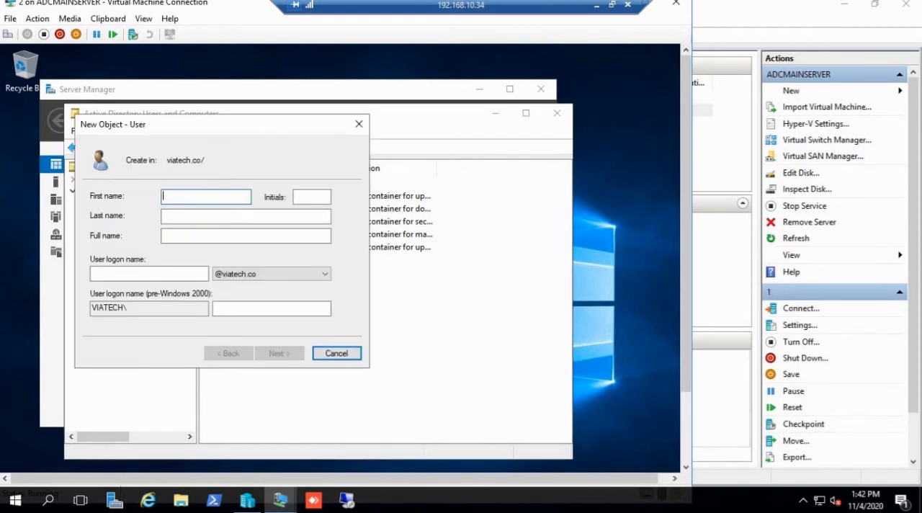
pyautogui.press('Tab')
pyautogui.press('Tab')
pyautogui.press('Tab')
pyautogui.press('Tab')
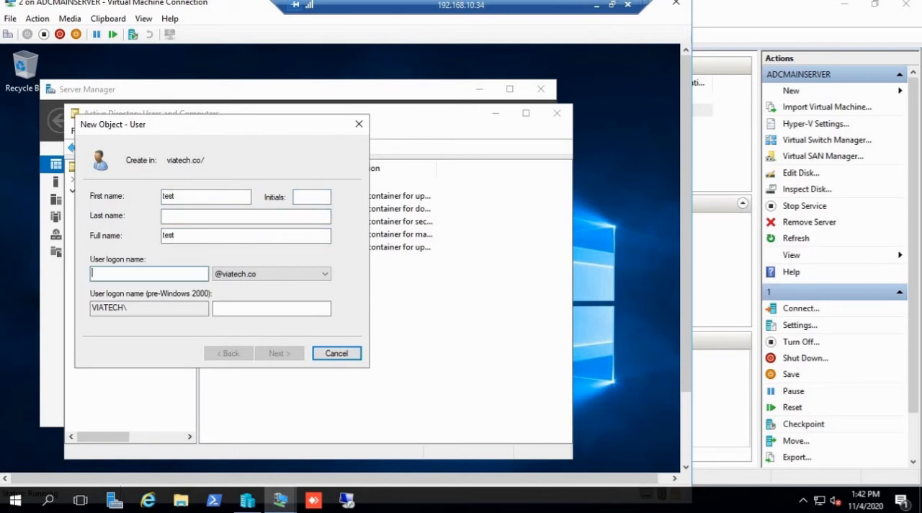
pyautogui.write('test')
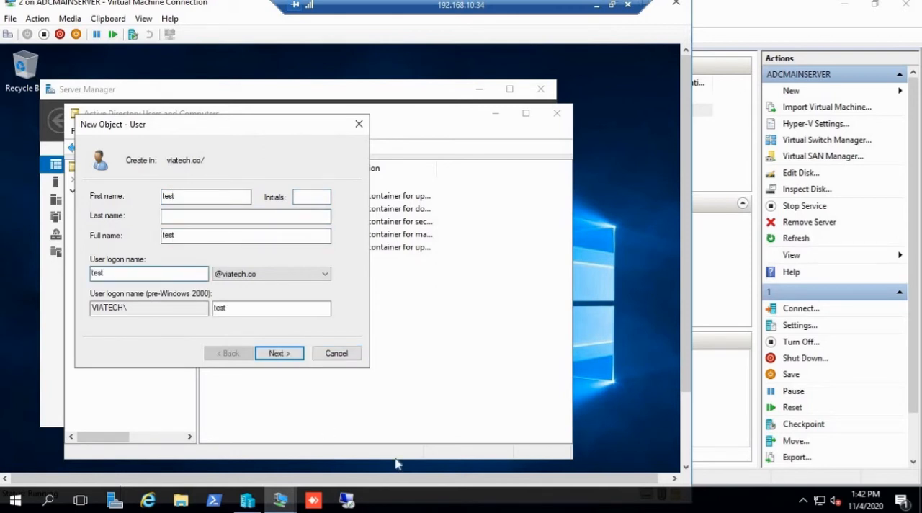
pyautogui.click(288, 353)
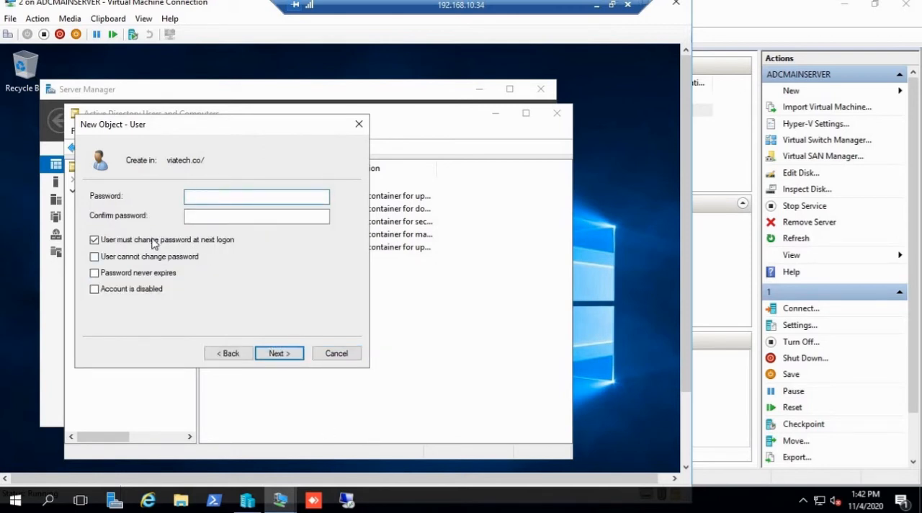
# Step: Turn off the forced password change at next logon, and enable User cannot change password and Password never expires
pyautogui.click(94, 257)
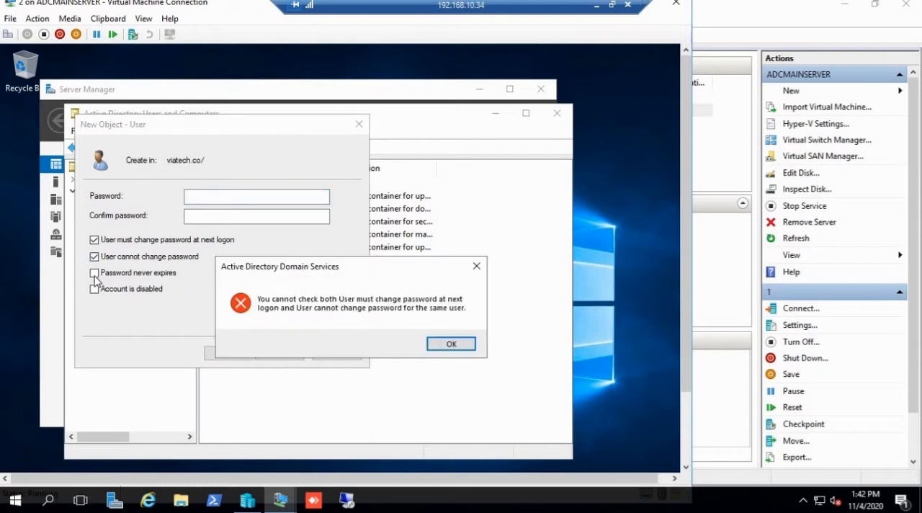
pyautogui.click(439, 343)
pyautogui.click(94, 239)
pyautogui.click(94, 256)
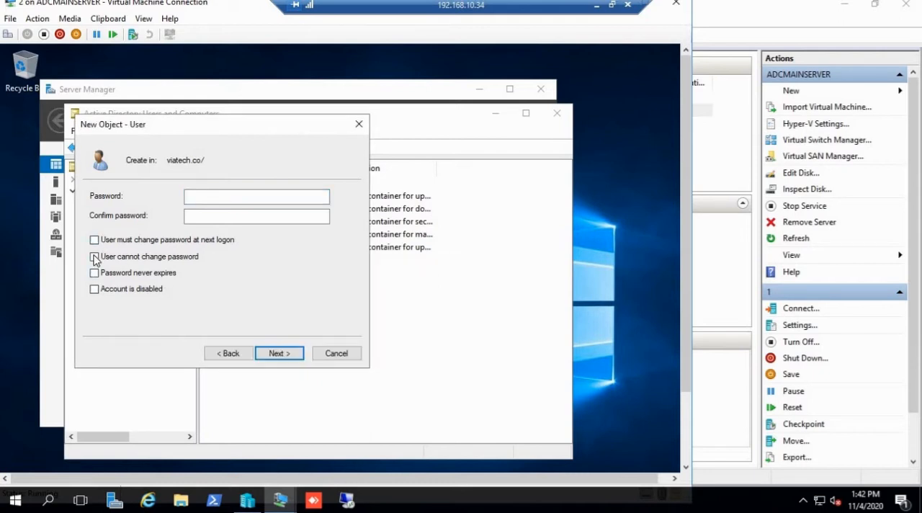
pyautogui.click(94, 272)
# Step: Enter and confirm the account password, finish creating the user, and select the viatech.co domain
pyautogui.click(202, 195)
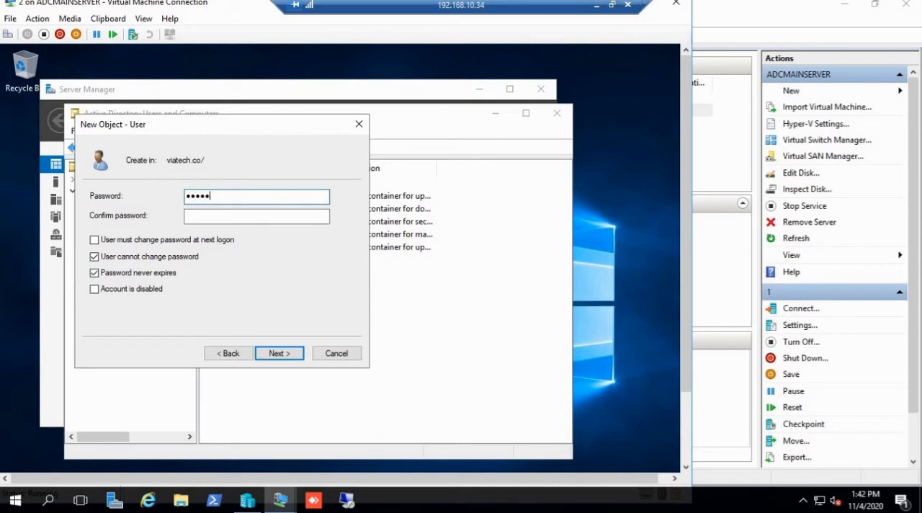
pyautogui.press('Tab')
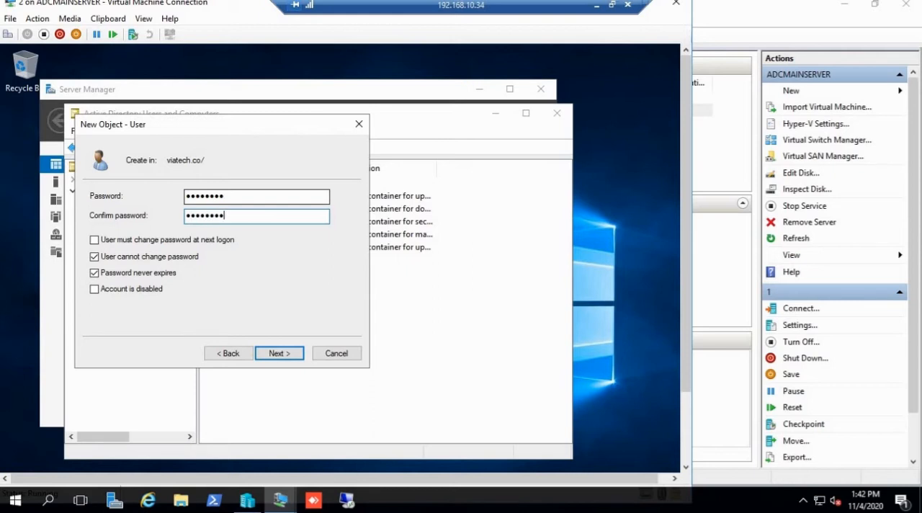
pyautogui.click(292, 356)
pyautogui.click(288, 354)
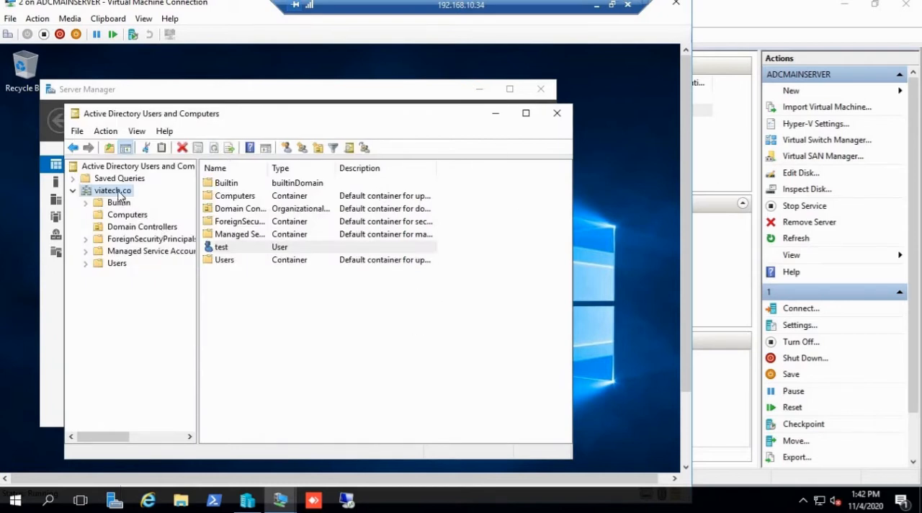
pyautogui.click(296, 316)
pyautogui.click(107, 192)
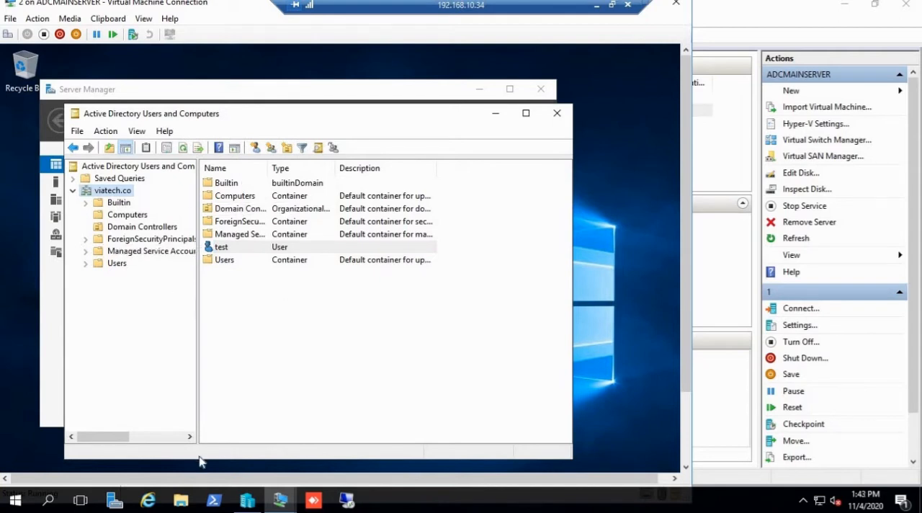
# Step: Switch to virtual machine 1 and open its Network Connections through the Run dialog
pyautogui.moveTo(277, 500)
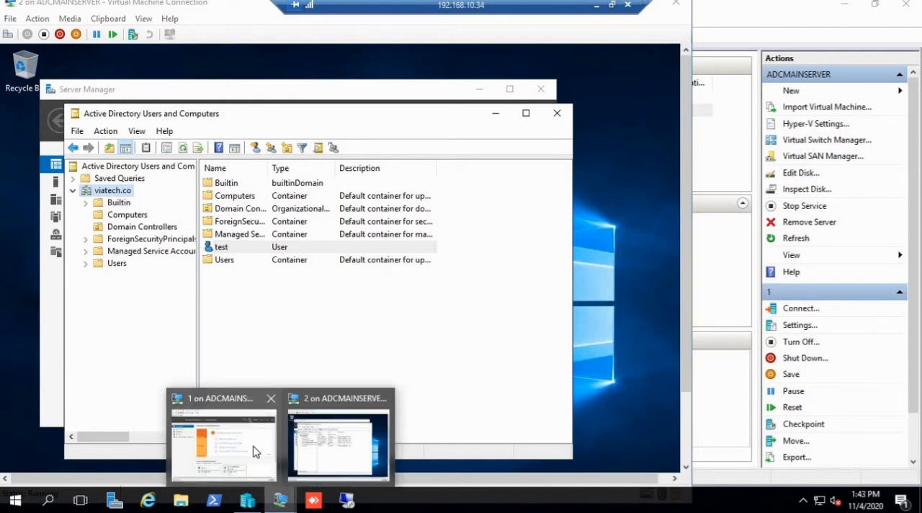
pyautogui.click(252, 450)
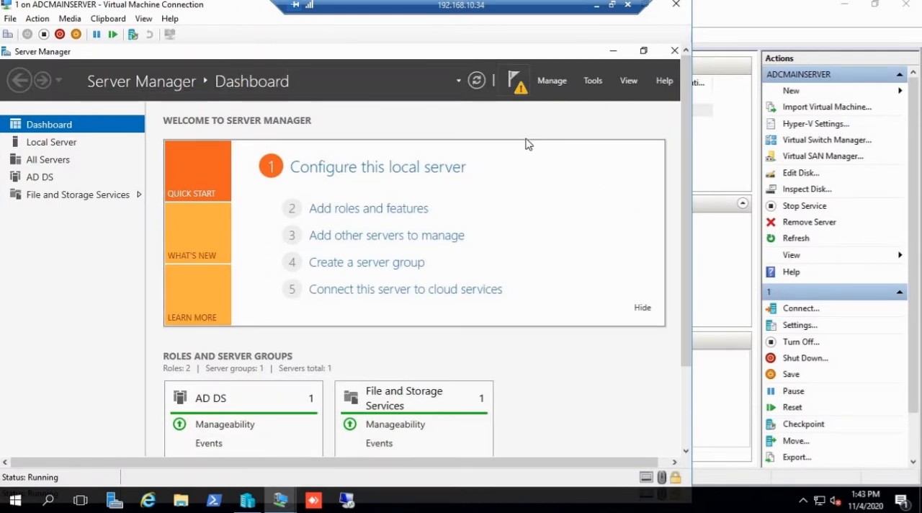
pyautogui.press('super+r')
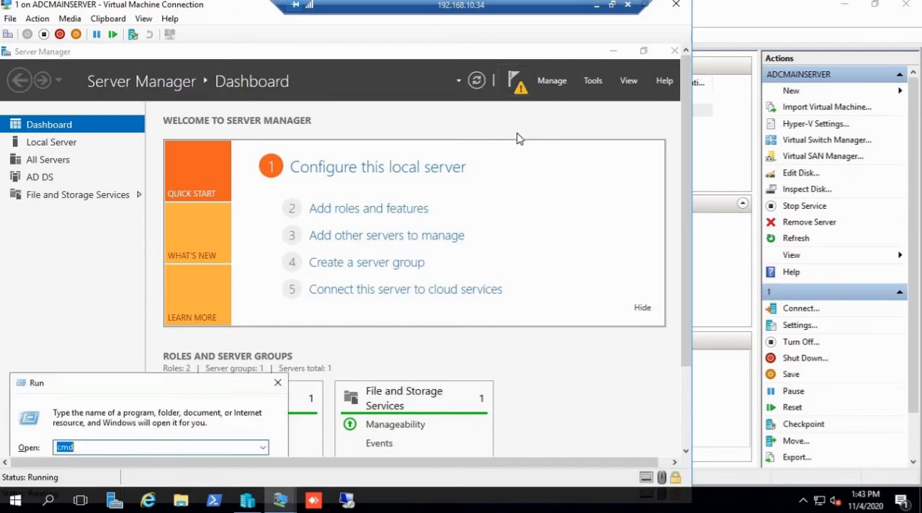
pyautogui.write('ncpa.cpl')
pyautogui.press('Return')
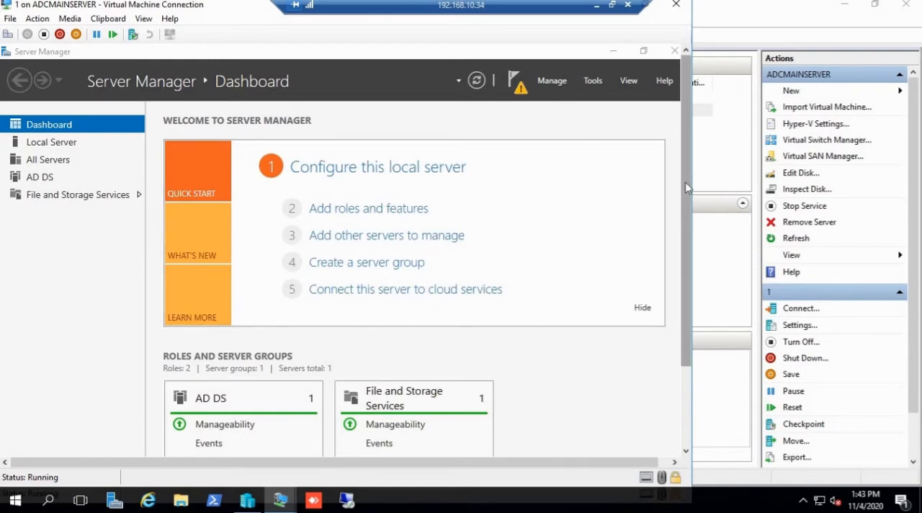
pyautogui.moveTo(685, 181); pyautogui.dragTo(679, 256)
pyautogui.moveTo(675, 217); pyautogui.dragTo(669, 108)
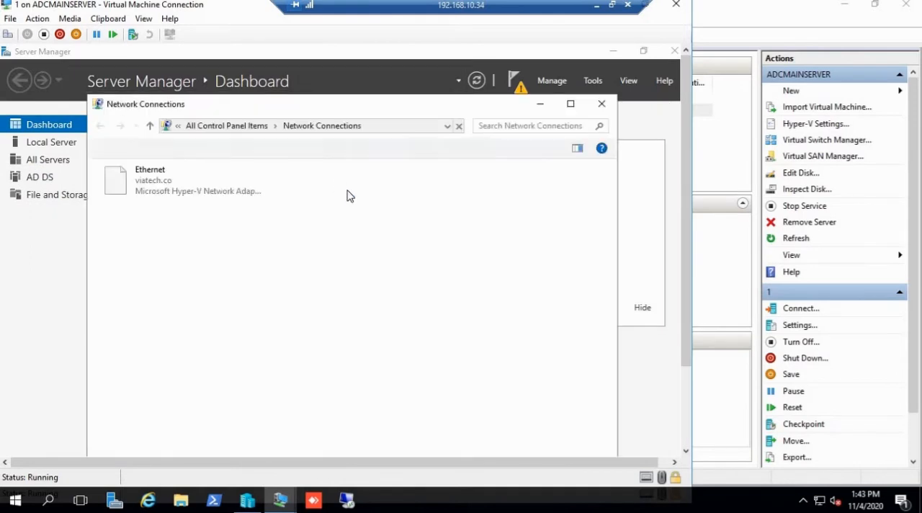
# Step: Check the Ethernet adapter's IPv4 address and preferred DNS server, then close the network settings without changes
pyautogui.rightClick(171, 182)
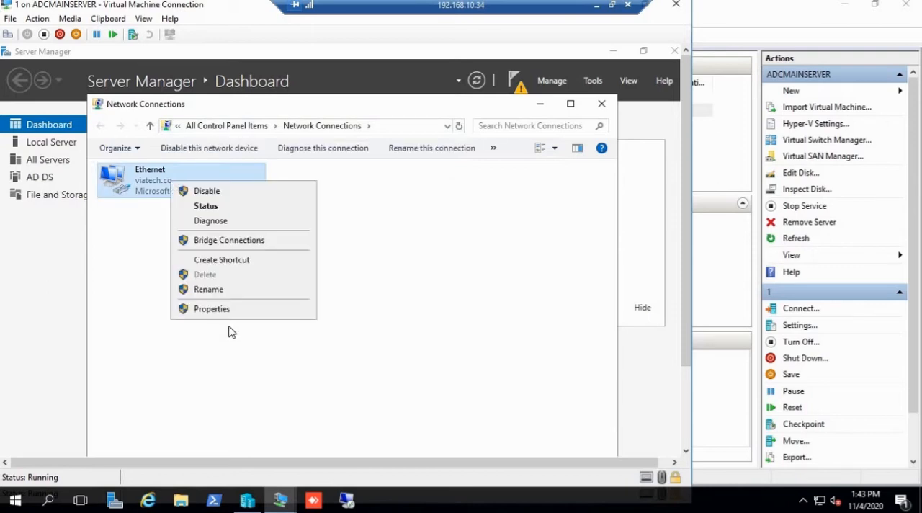
pyautogui.click(225, 309)
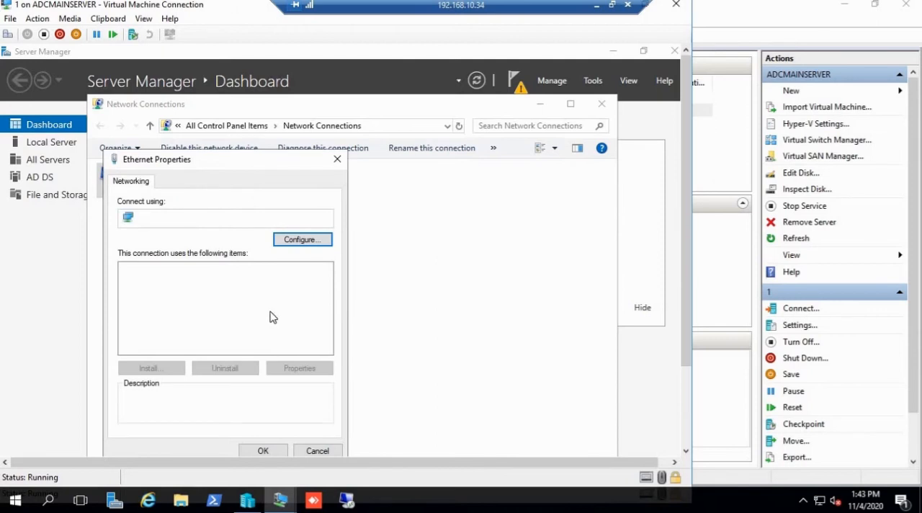
pyautogui.click(265, 305)
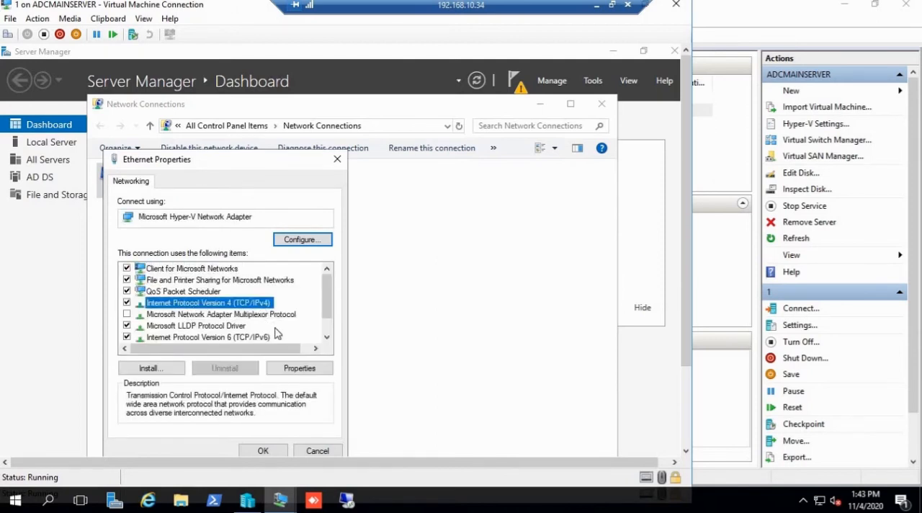
pyautogui.click(301, 368)
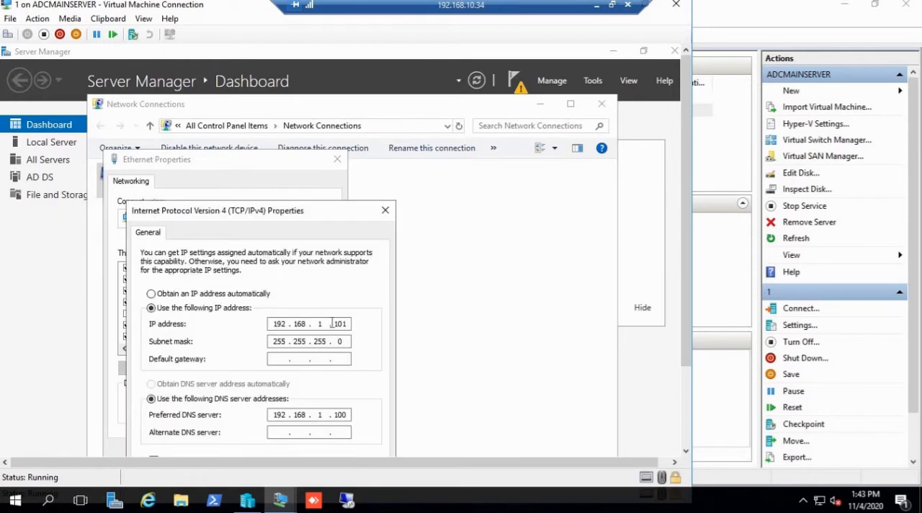
pyautogui.doubleClick(343, 412)
pyautogui.doubleClick(337, 325)
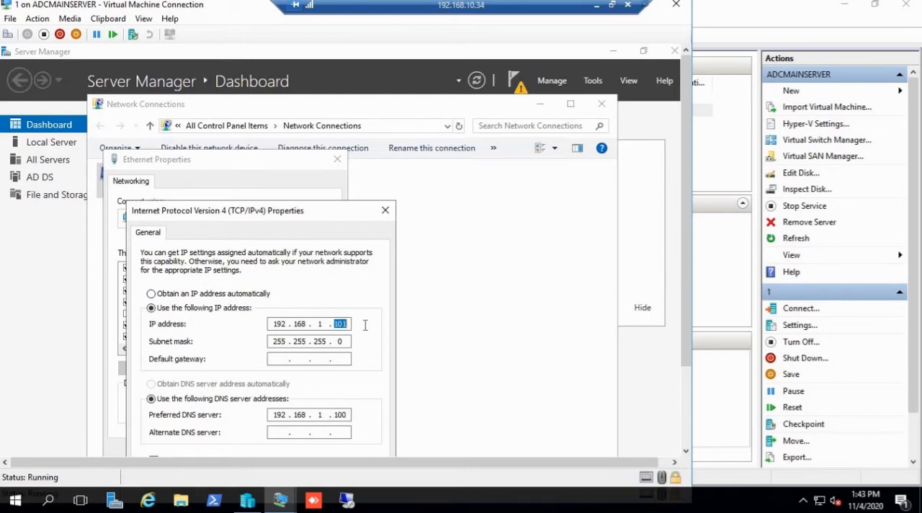
pyautogui.click(385, 210)
pyautogui.click(314, 450)
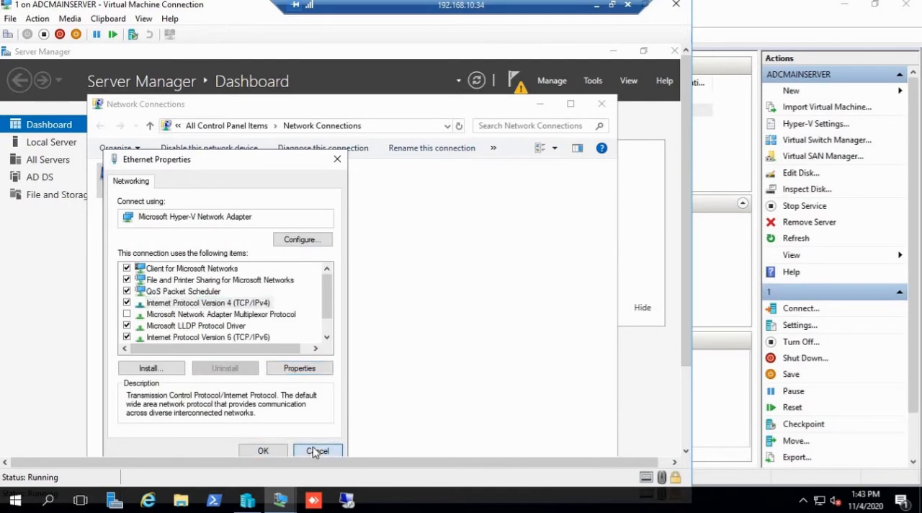
pyautogui.click(601, 105)
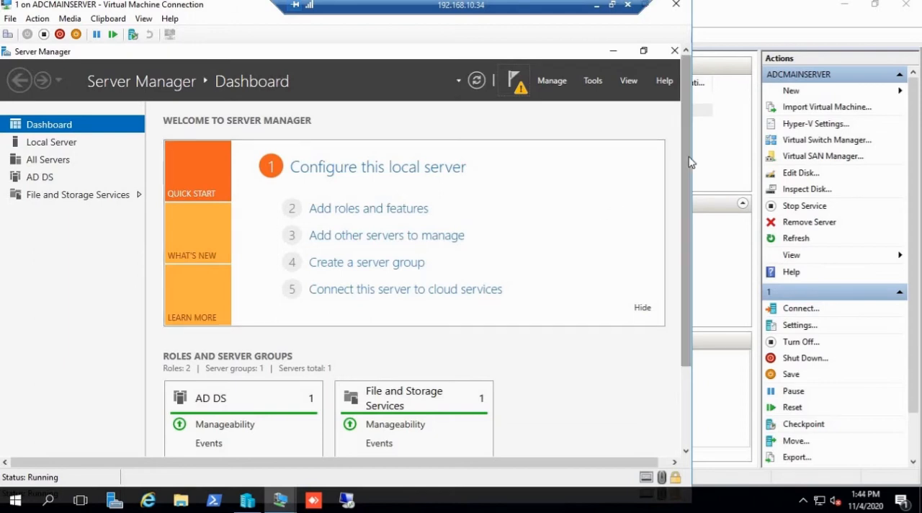
pyautogui.click(565, 81)
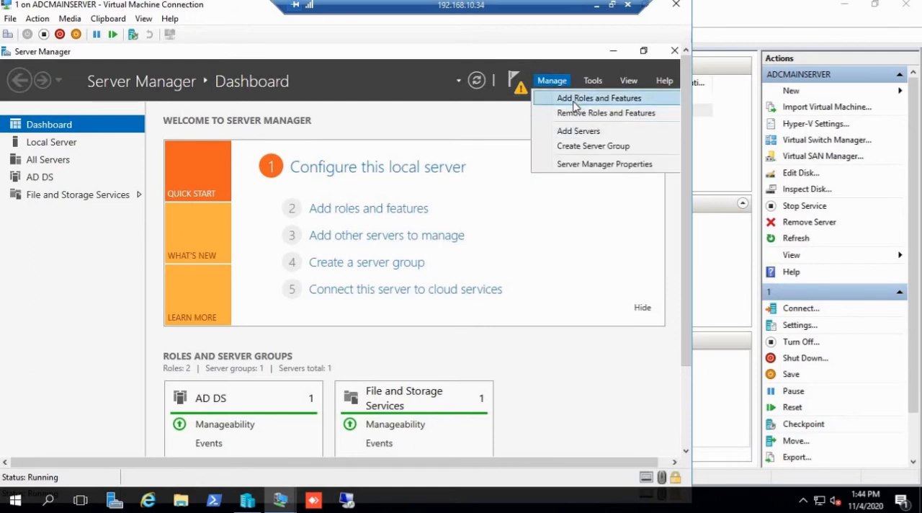
pyautogui.click(577, 100)
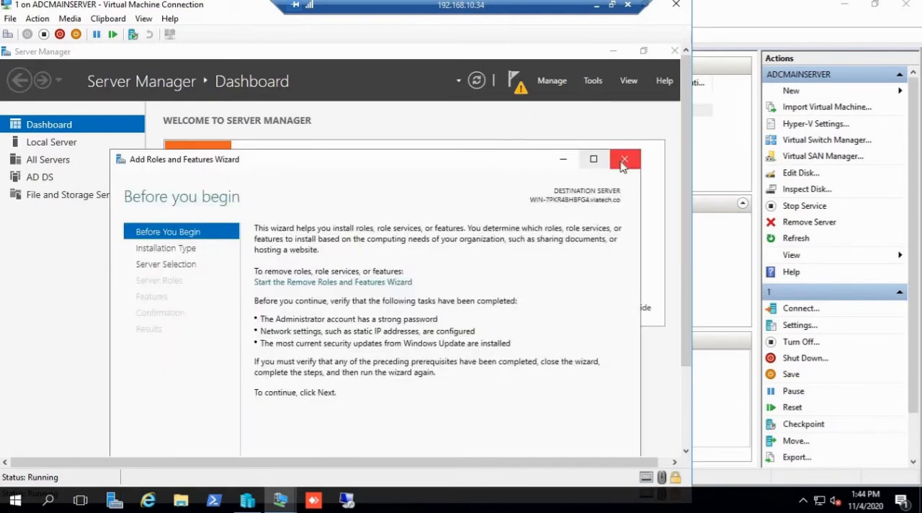
pyautogui.click(649, 158)
pyautogui.click(592, 80)
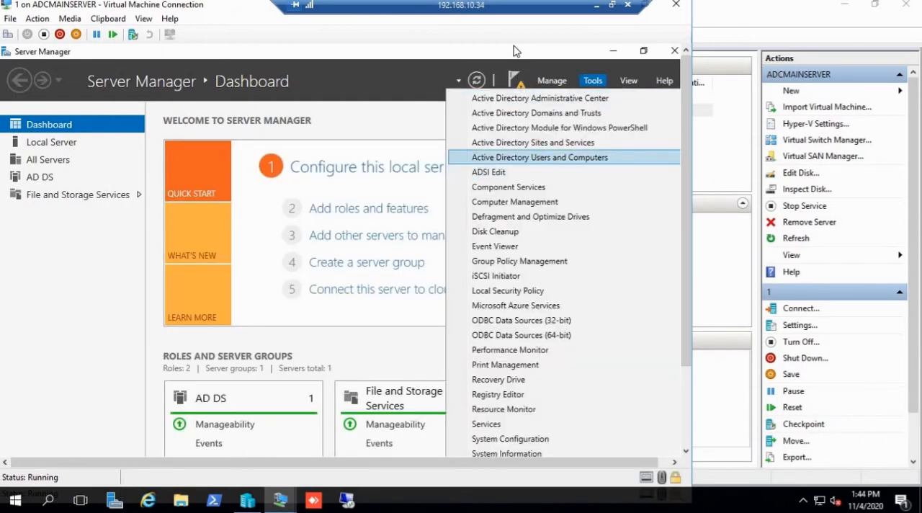
pyautogui.click(403, 84)
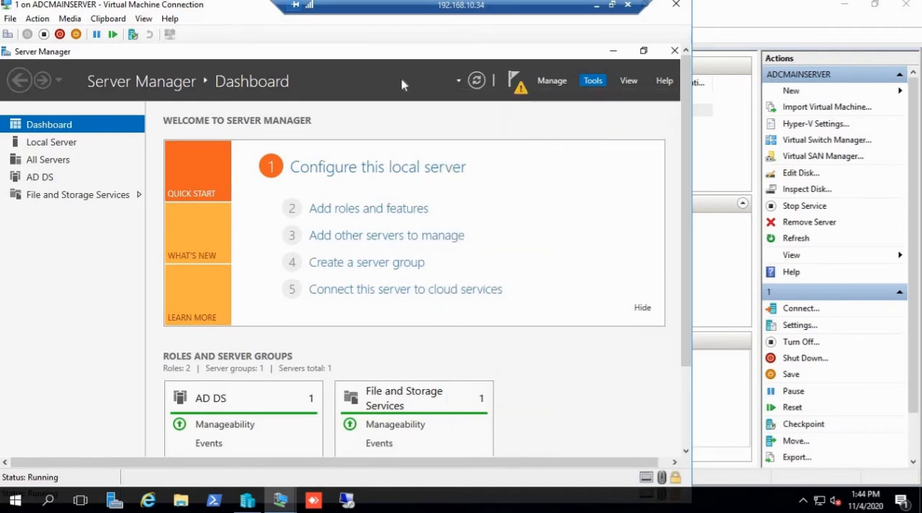
# Step: Start promoting this server to a domain controller from the post-deployment notification and shift the configuration wizard into clear view
pyautogui.click(520, 89)
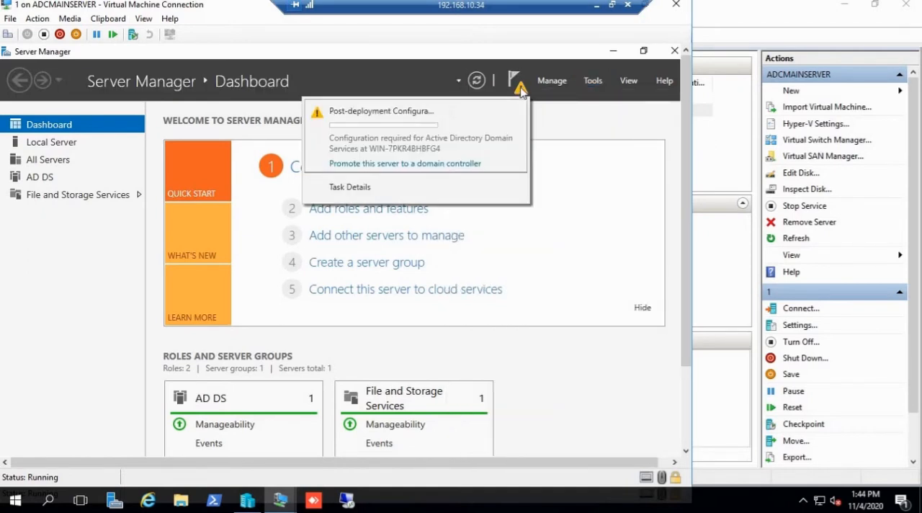
pyautogui.click(428, 167)
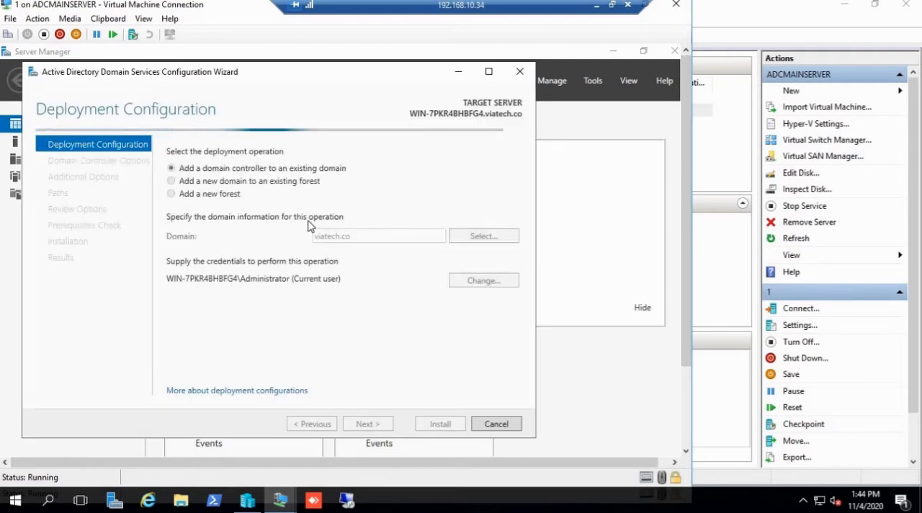
pyautogui.moveTo(282, 75); pyautogui.dragTo(402, 77)
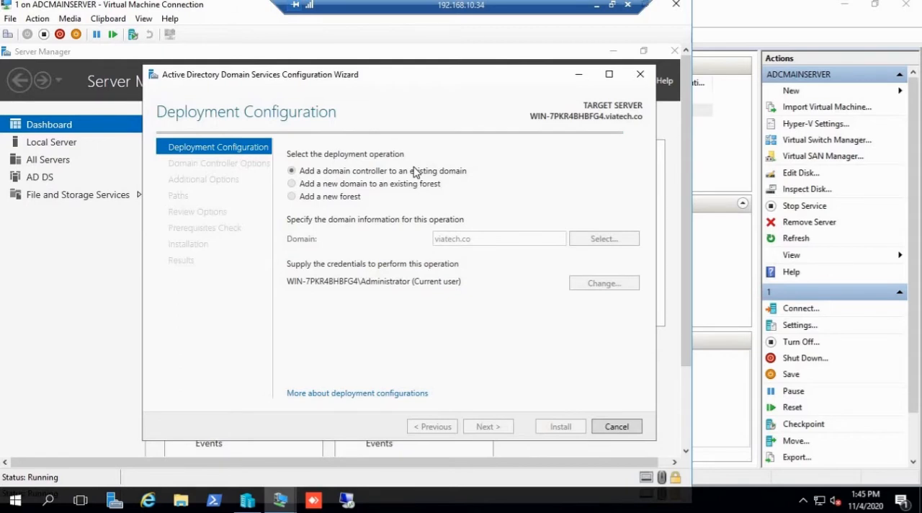
# Step: Switch to virtual machine 2 and examine the computers listed under Domain Controllers and Computers in viatech.co
pyautogui.moveTo(283, 502)
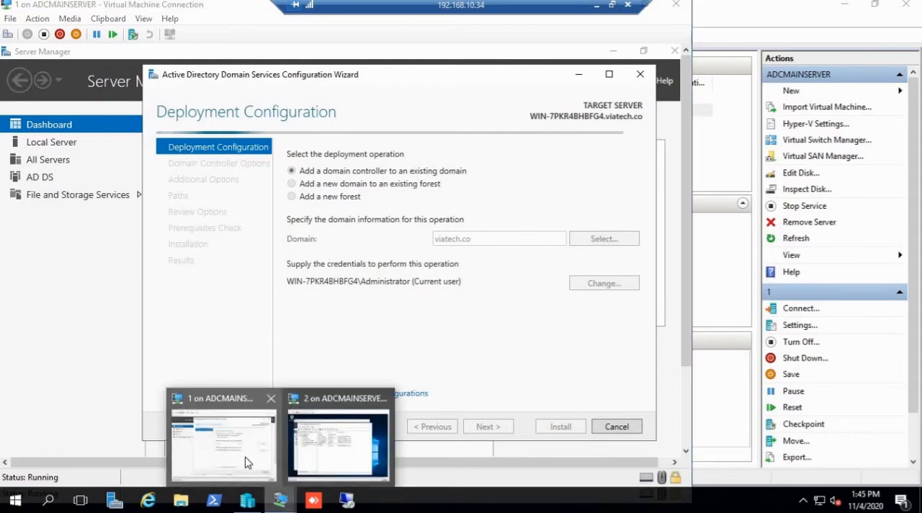
pyautogui.click(301, 438)
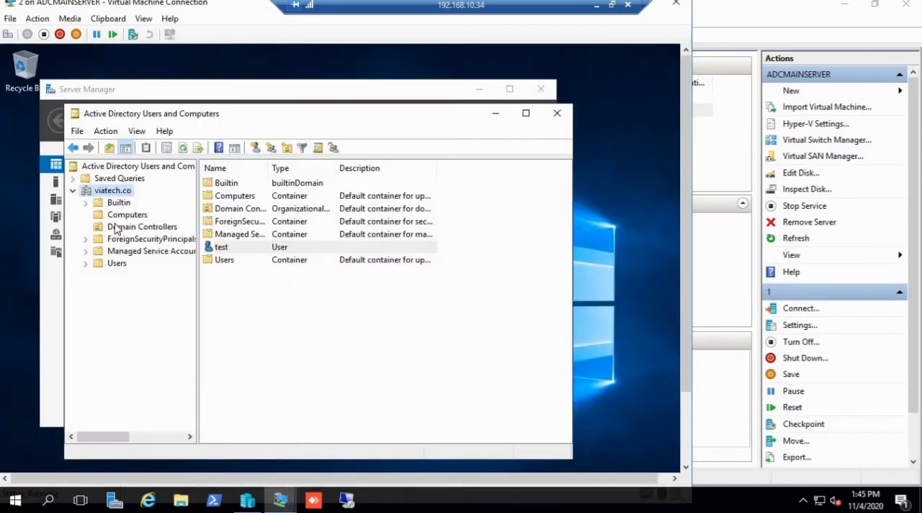
pyautogui.click(136, 228)
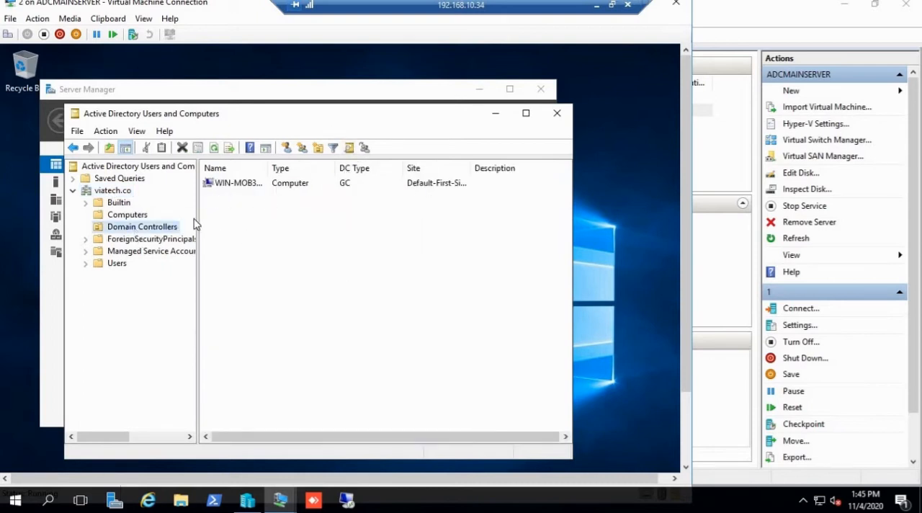
pyautogui.click(127, 215)
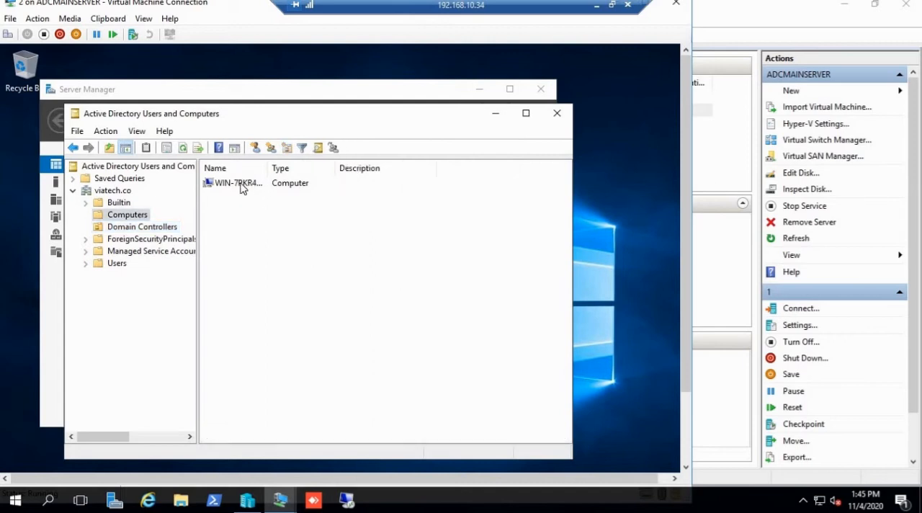
pyautogui.click(241, 186)
pyautogui.click(154, 229)
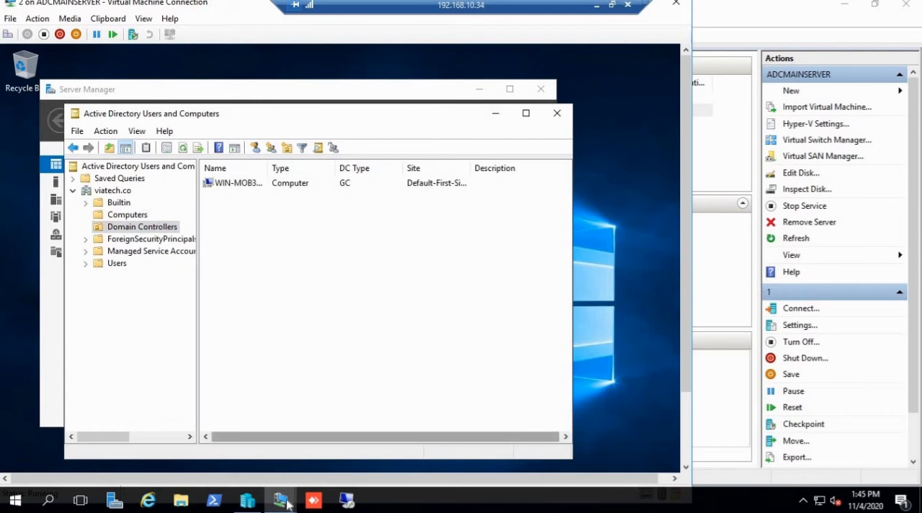
# Step: Return to the domain services configuration wizard on virtual machine 1 and reposition its window
pyautogui.moveTo(280, 499)
pyautogui.click(246, 451)
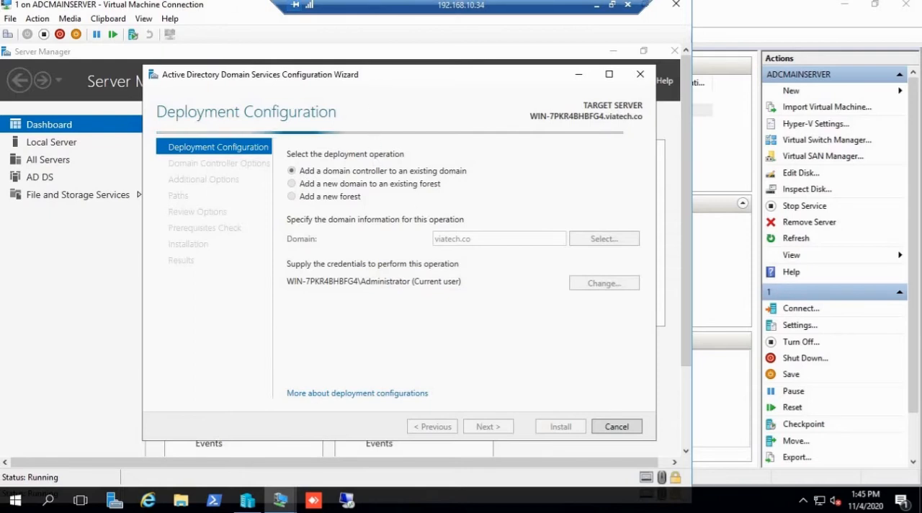
pyautogui.moveTo(377, 87); pyautogui.dragTo(356, 86)
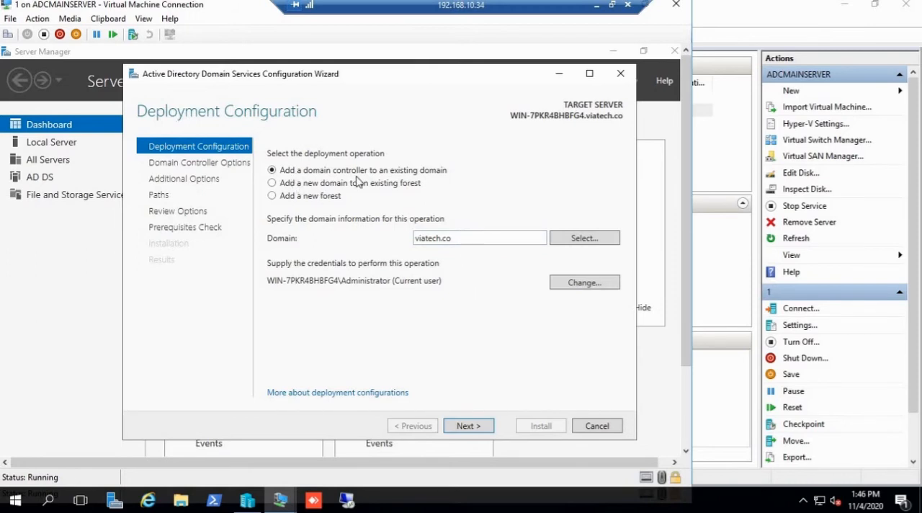
# Step: Try to continue past the deployment configuration with the domain administrator's user name and password, and check the selectable forest domains
pyautogui.click(580, 284)
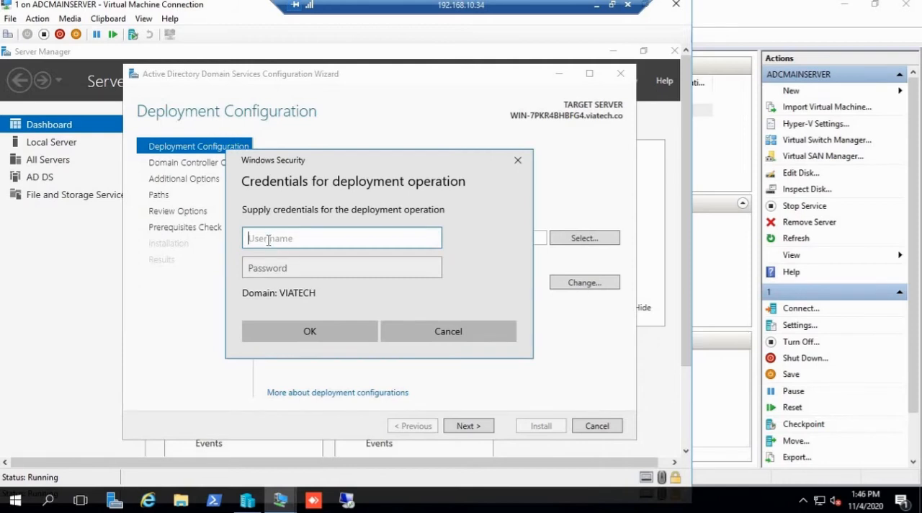
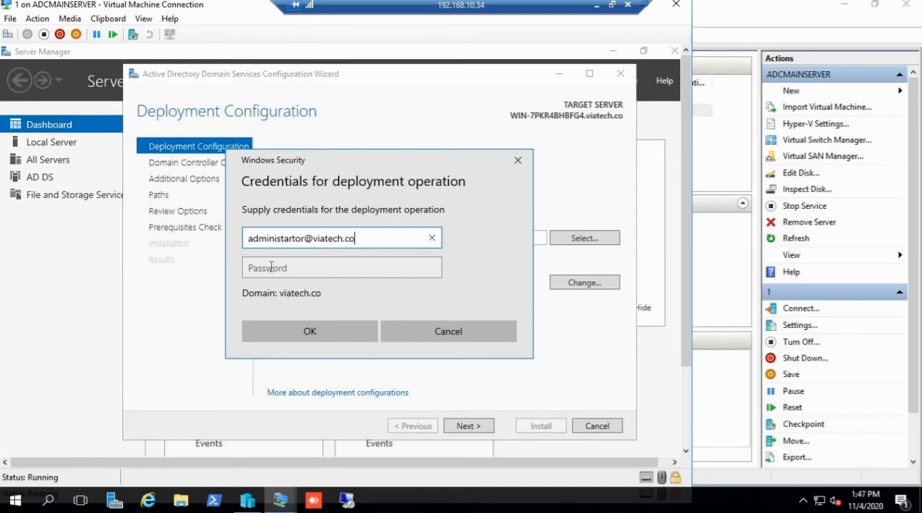
pyautogui.click(270, 267)
pyautogui.write('••')
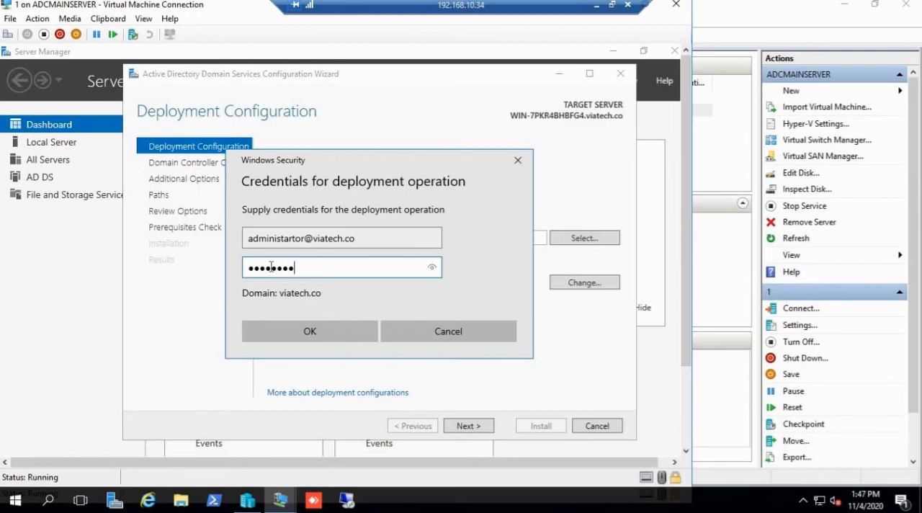
pyautogui.click(355, 323)
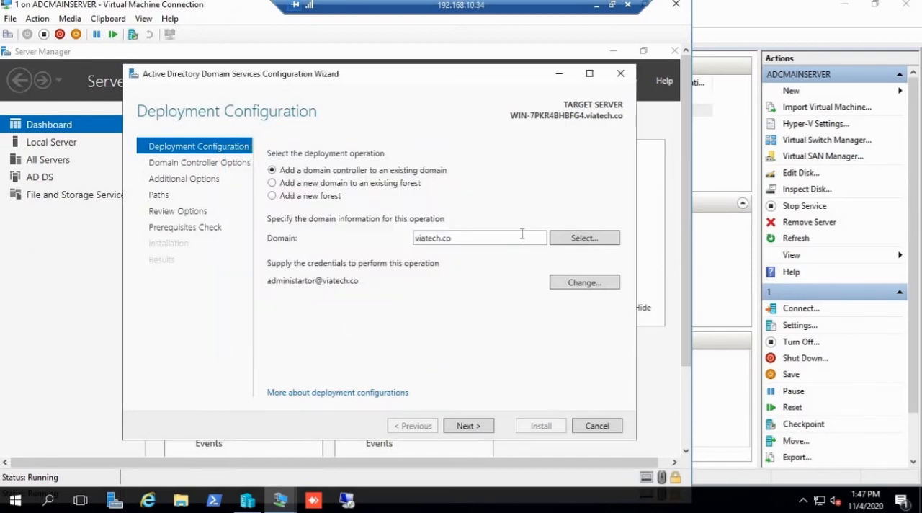
pyautogui.click(468, 426)
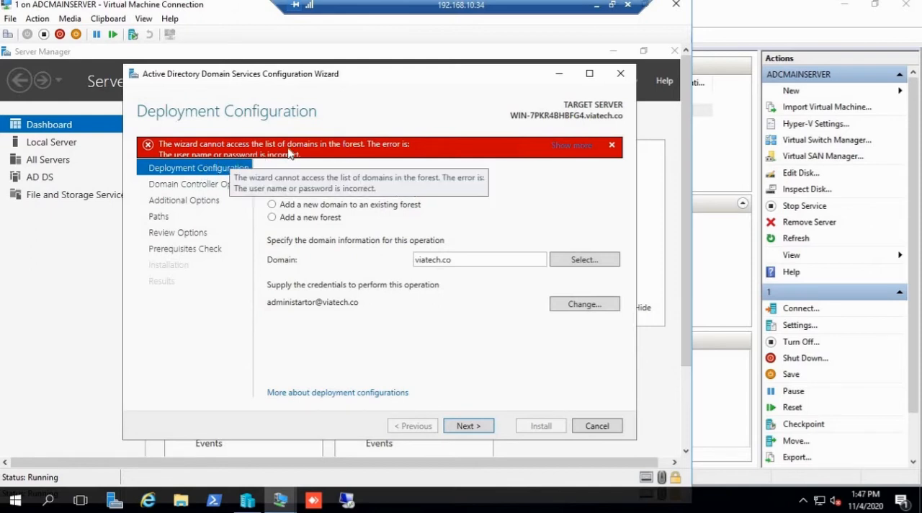
pyautogui.click(582, 261)
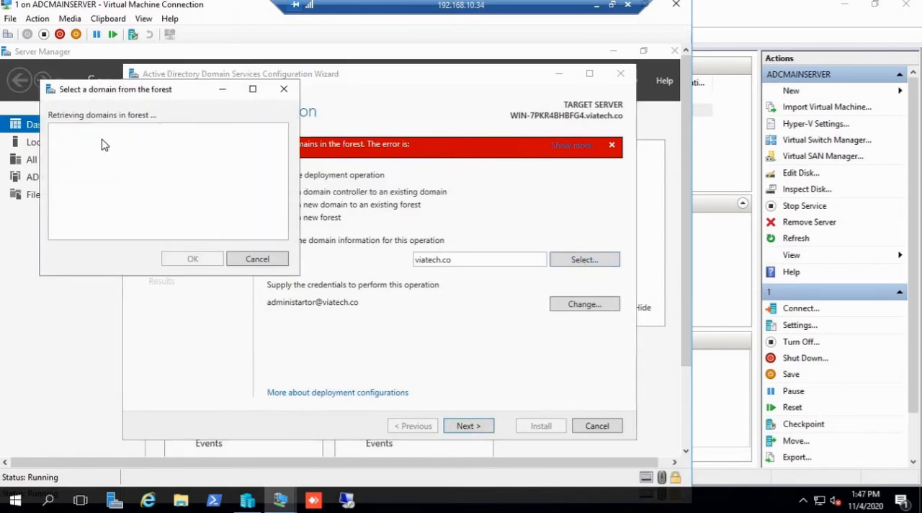
pyautogui.click(260, 262)
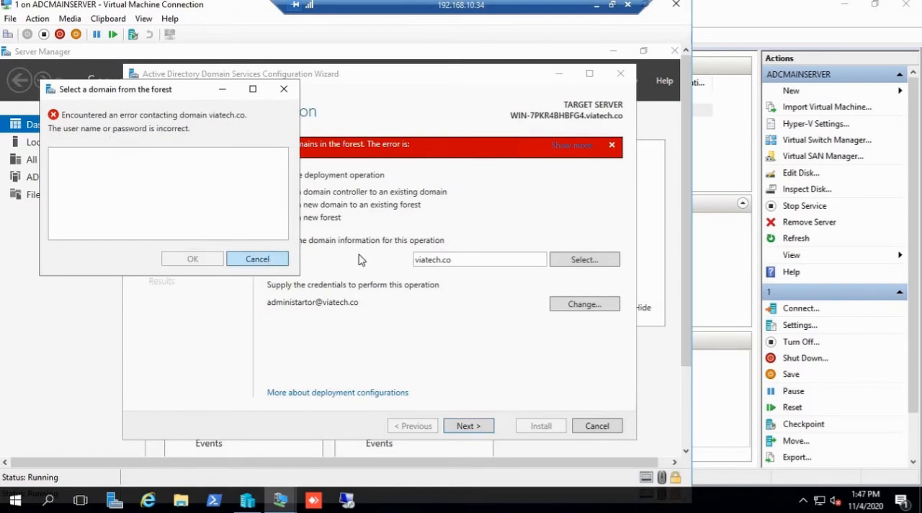
# Step: Replace the deployment credentials with the correctly spelled viatech.co administrator user name and the account password, and continue to the domain controller options
pyautogui.click(583, 304)
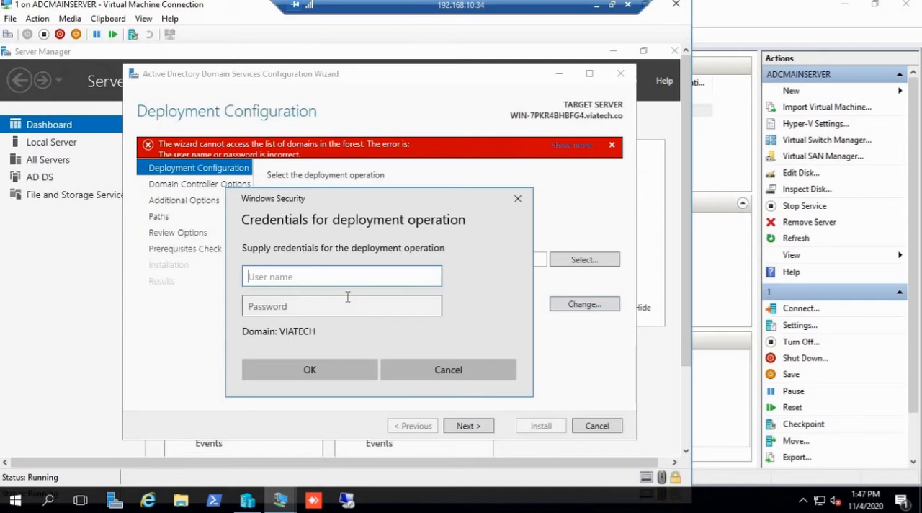
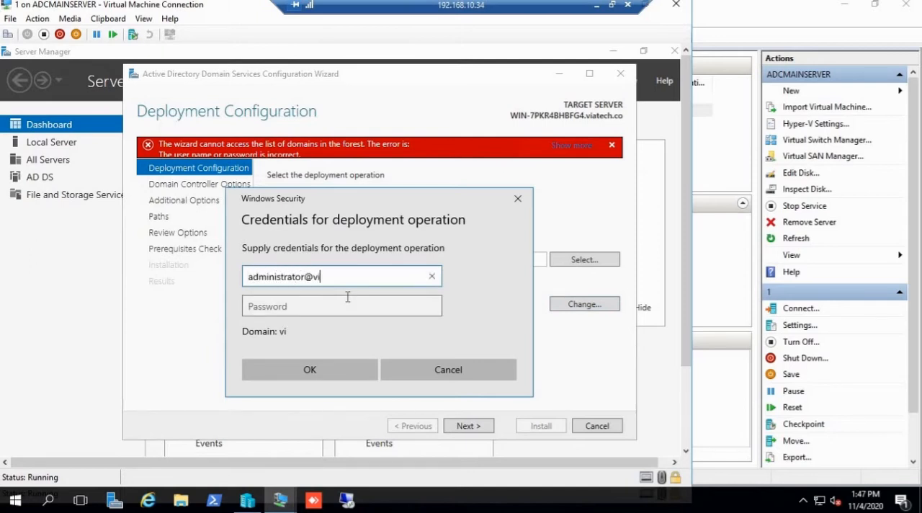
pyautogui.press('Tab')
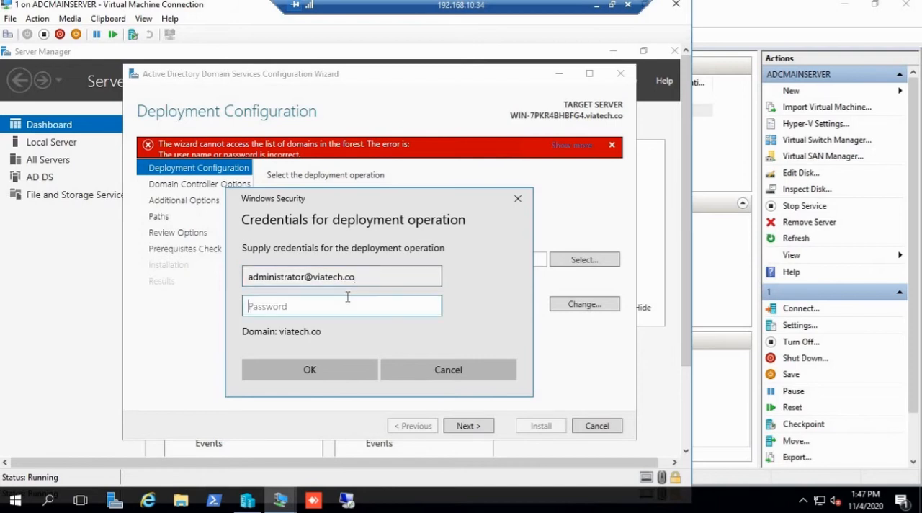
pyautogui.write('•')
pyautogui.click(332, 376)
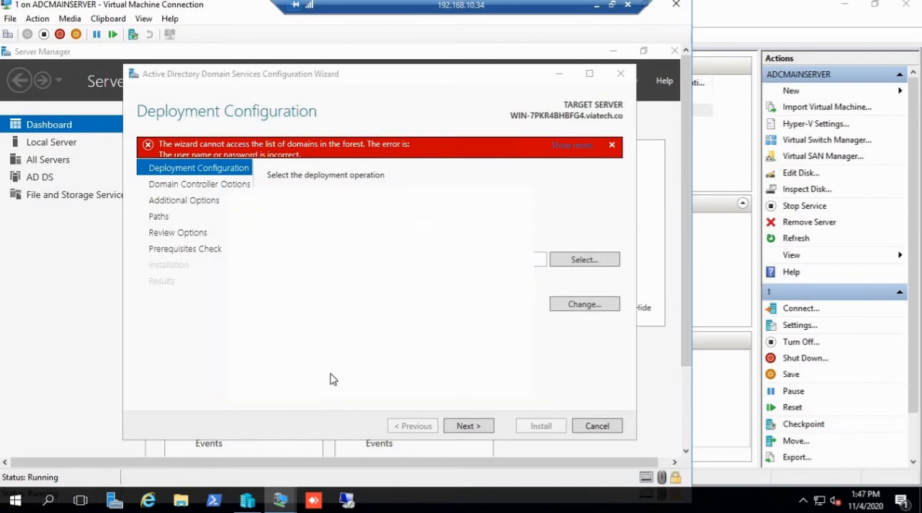
pyautogui.click(478, 427)
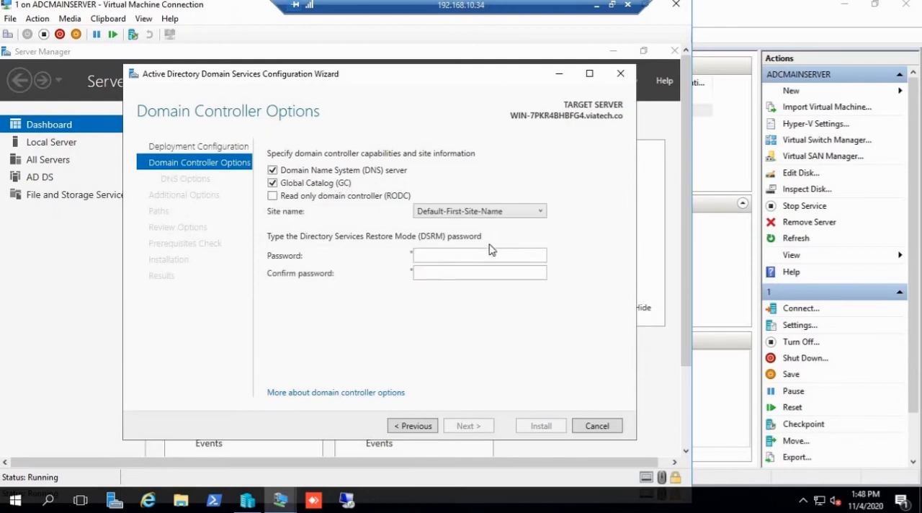
# Step: Enter and confirm the Directory Services Restore Mode password, select Default-First-Site-Name as the site, and continue to the DNS options
pyautogui.click(435, 253)
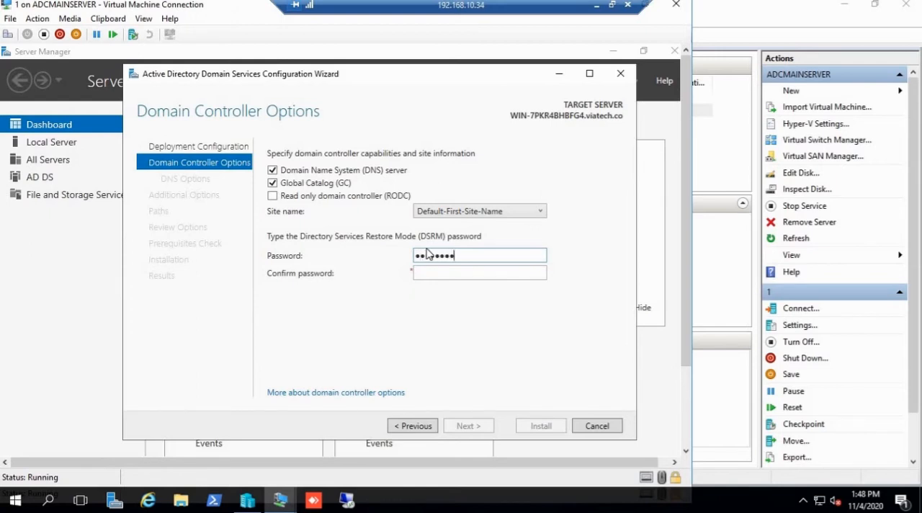
pyautogui.press('Tab')
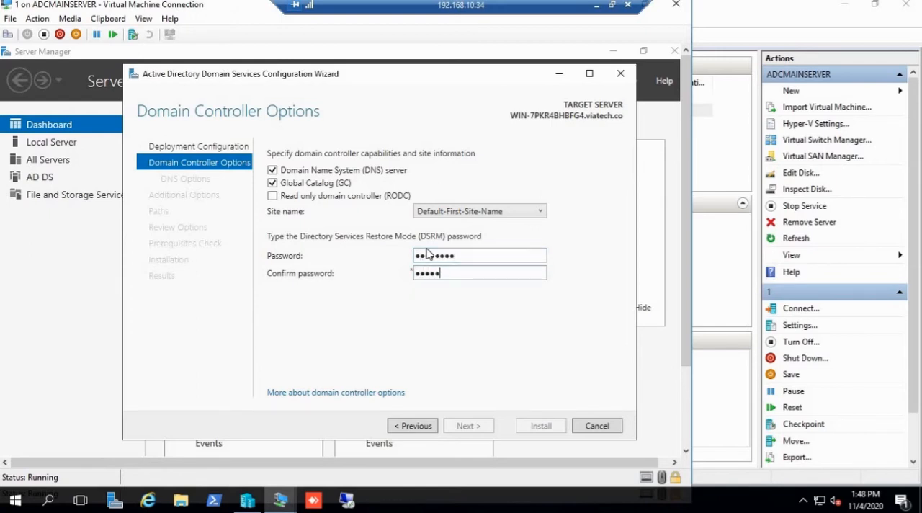
pyautogui.write('••••••••')
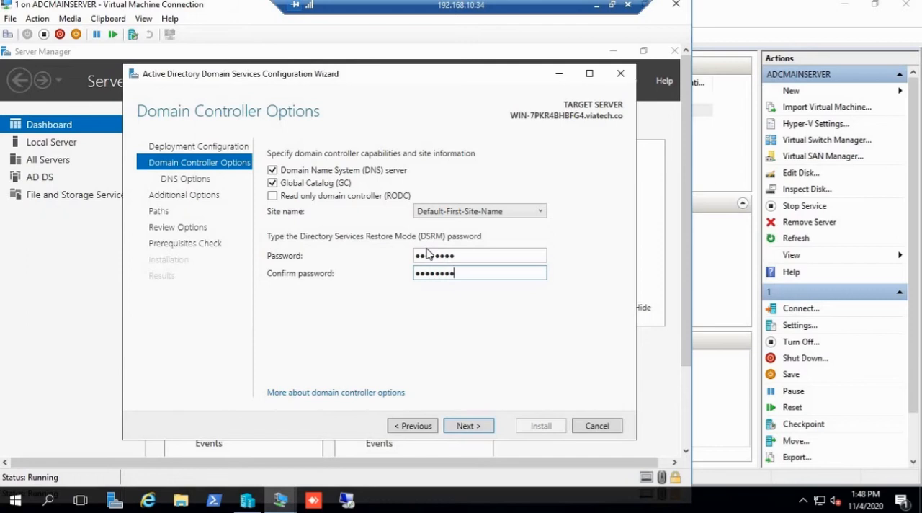
pyautogui.click(473, 216)
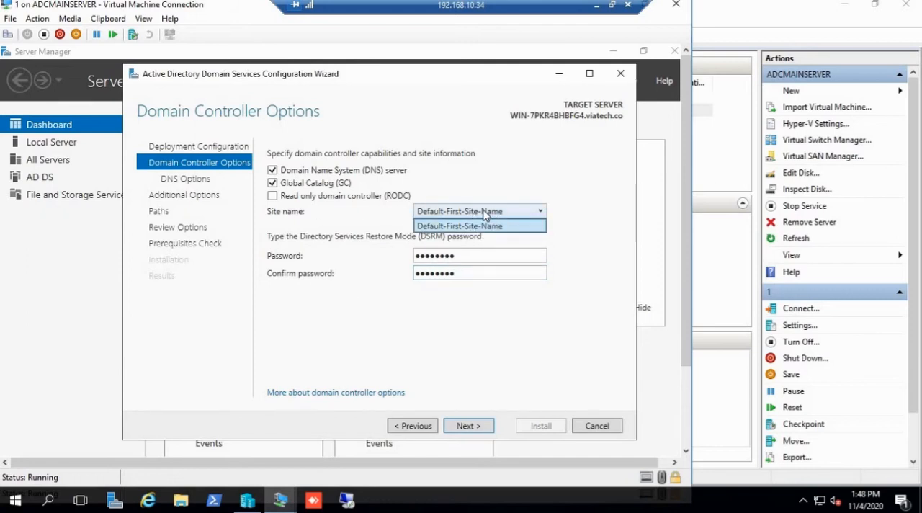
pyautogui.click(461, 228)
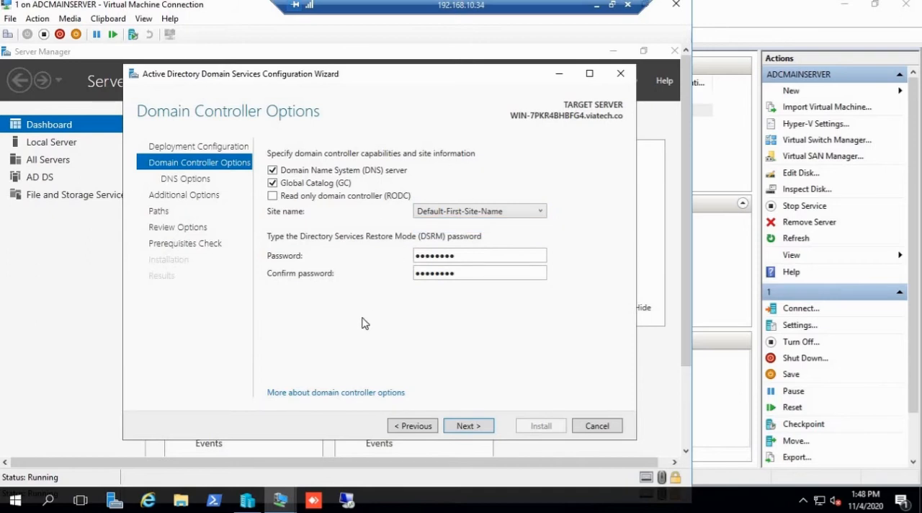
pyautogui.click(470, 426)
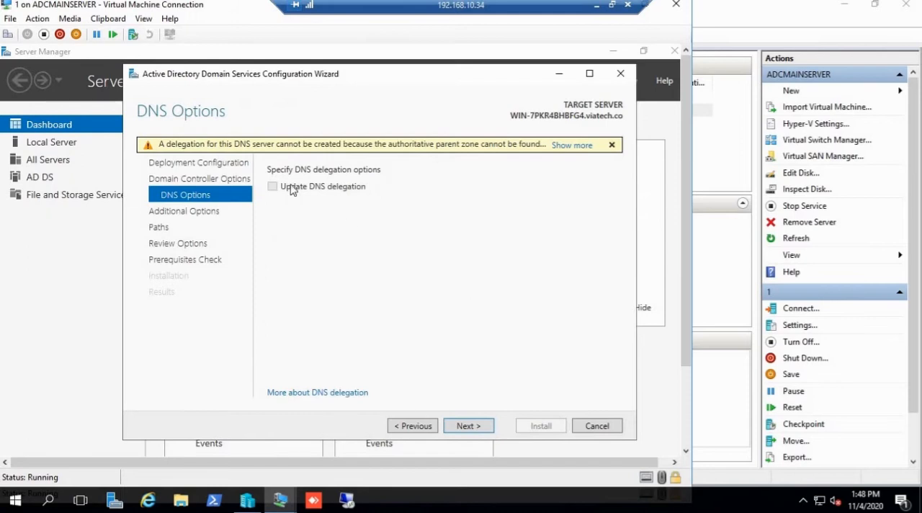
# Step: Skip DNS delegation, set replication to come from WIN-MOB3BI3TJSU.viatech.co, and continue to the folder paths
pyautogui.click(467, 425)
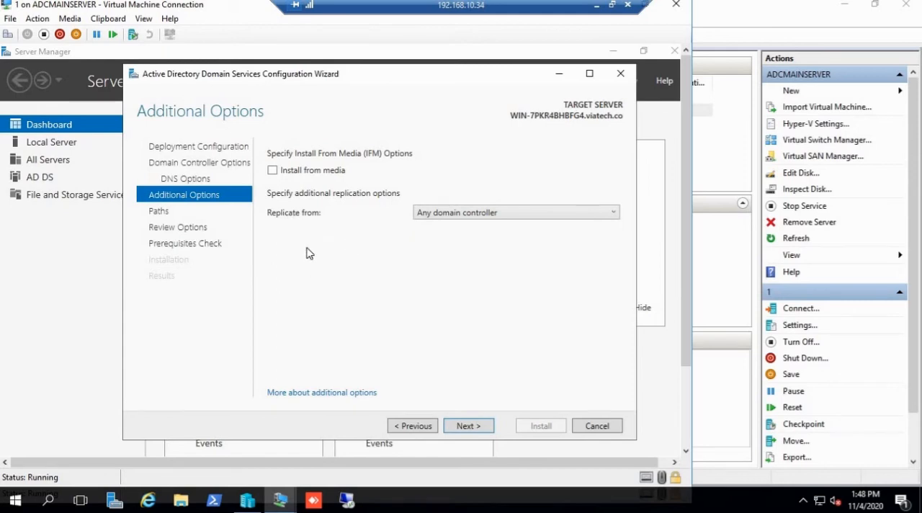
pyautogui.click(467, 215)
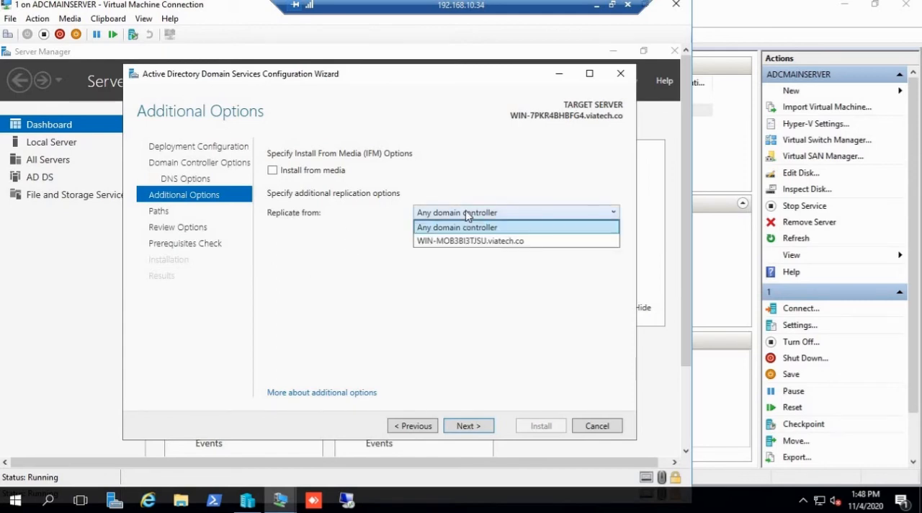
pyautogui.click(478, 240)
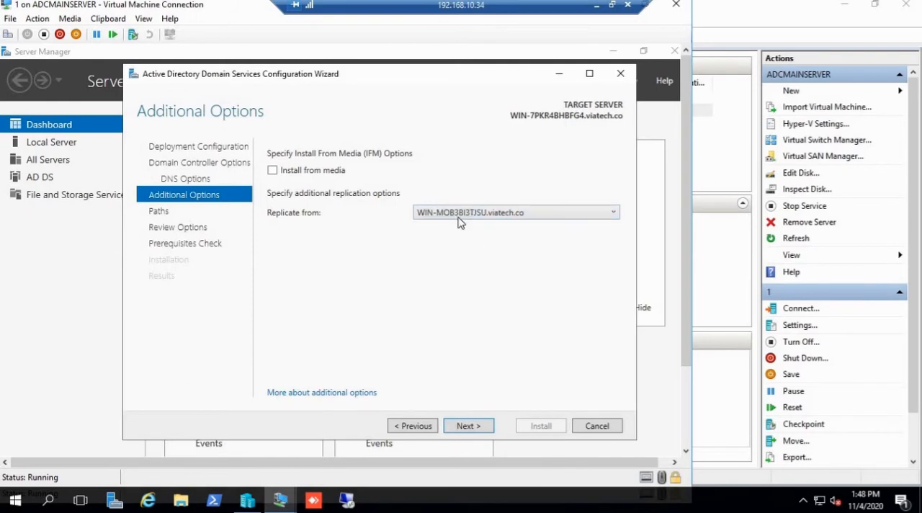
pyautogui.click(459, 216)
pyautogui.click(458, 229)
pyautogui.click(458, 217)
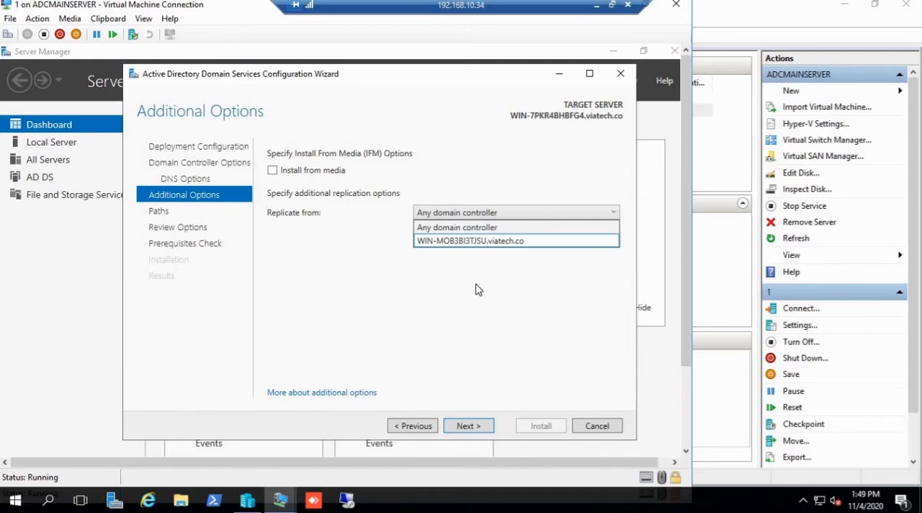
pyautogui.click(472, 240)
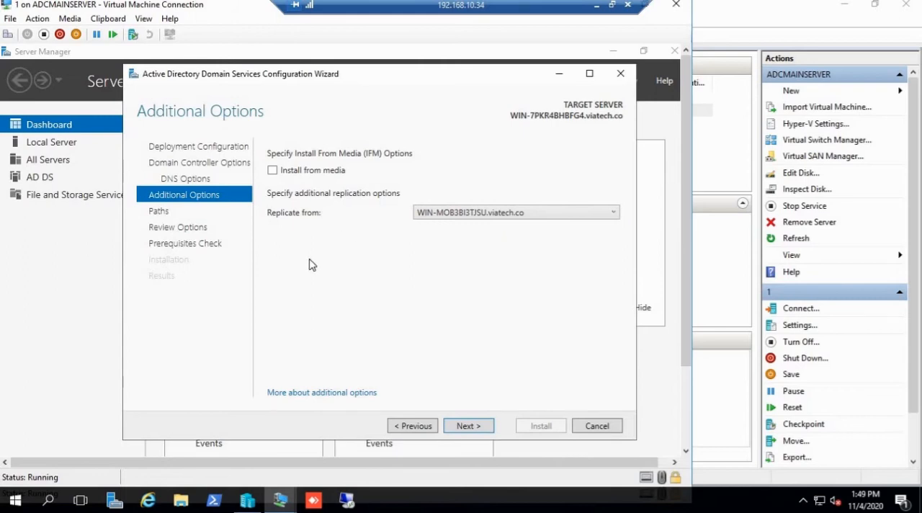
pyautogui.click(468, 425)
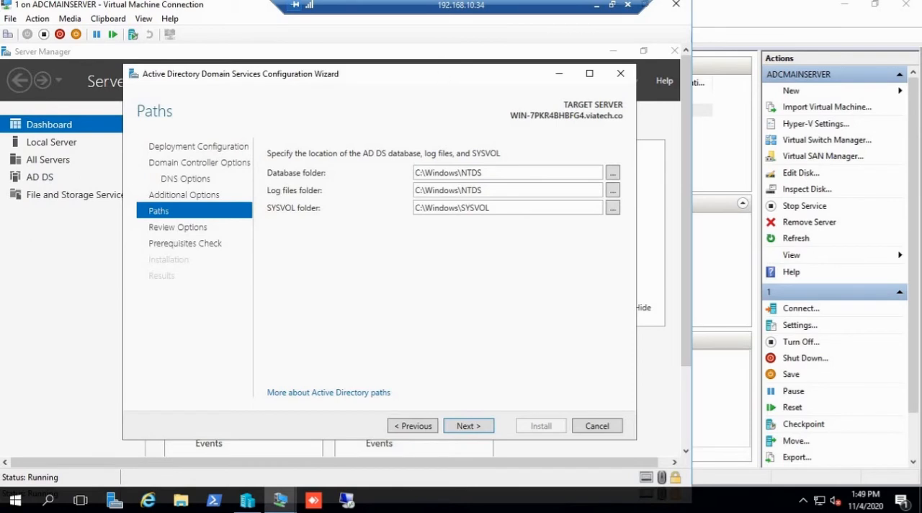
# Step: Check the database, log files and SYSVOL folder paths and accept them as C:\Windows\NTDS and C:\Windows\SYSVOL
pyautogui.moveTo(449, 79); pyautogui.dragTo(432, 90)
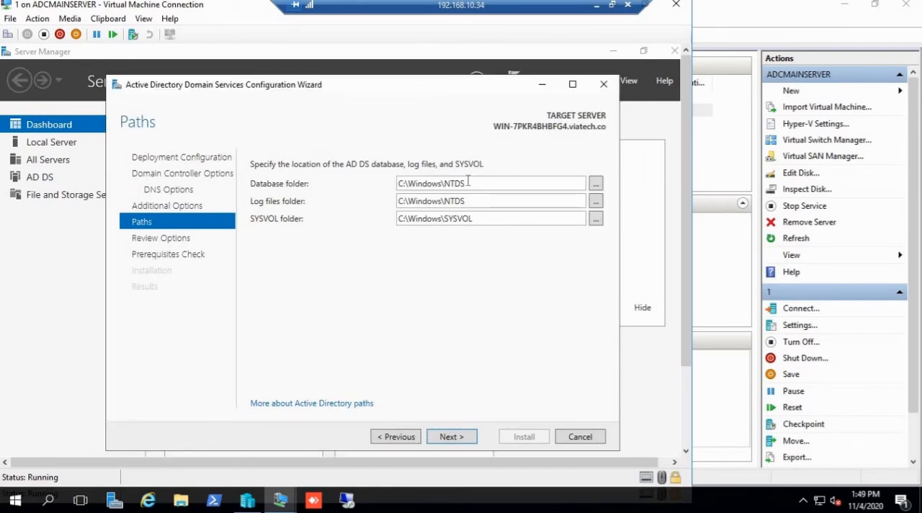
pyautogui.doubleClick(484, 218)
pyautogui.doubleClick(476, 183)
pyautogui.doubleClick(475, 201)
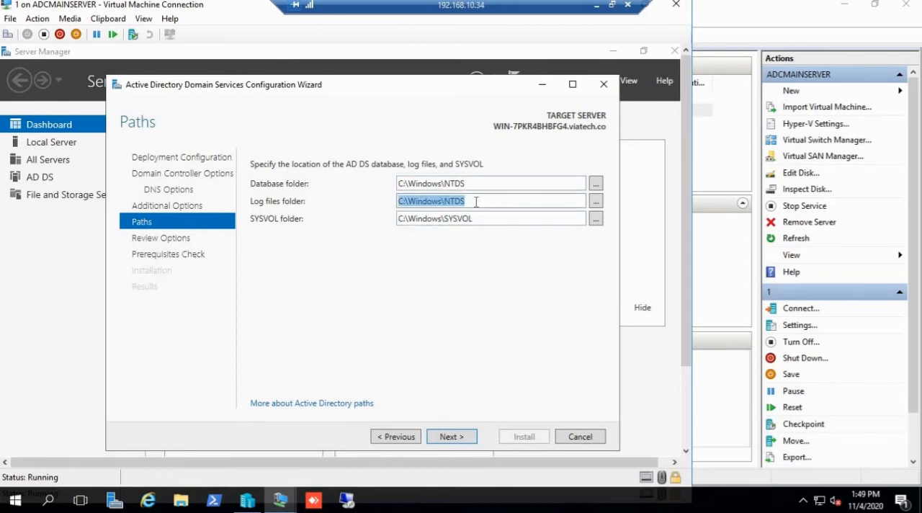
pyautogui.doubleClick(483, 218)
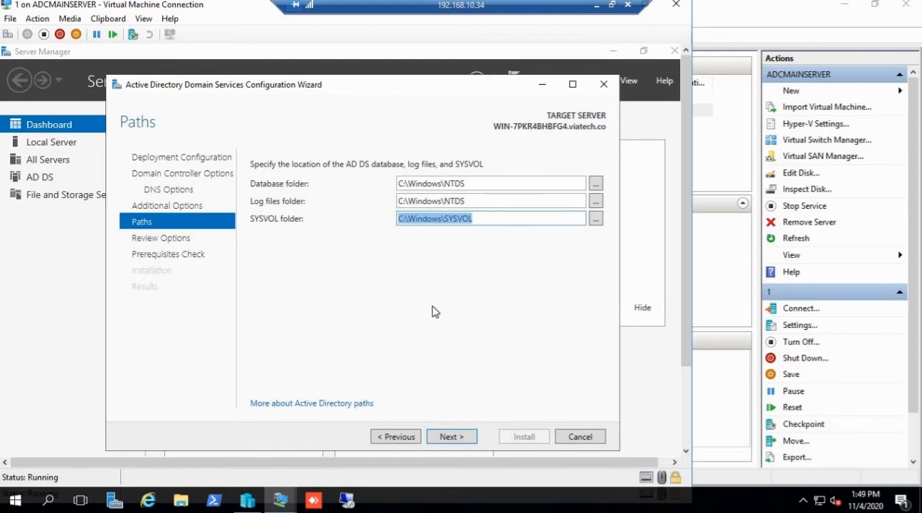
pyautogui.doubleClick(470, 183)
pyautogui.doubleClick(477, 201)
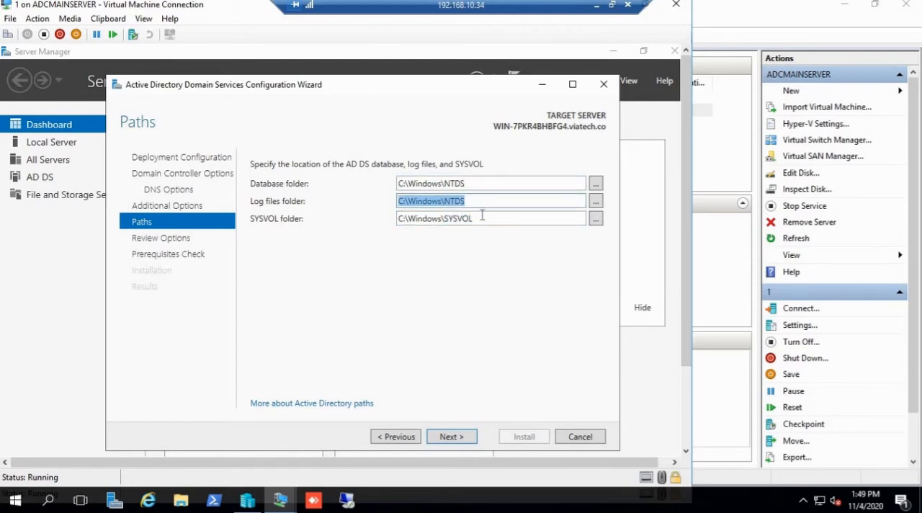
pyautogui.doubleClick(484, 219)
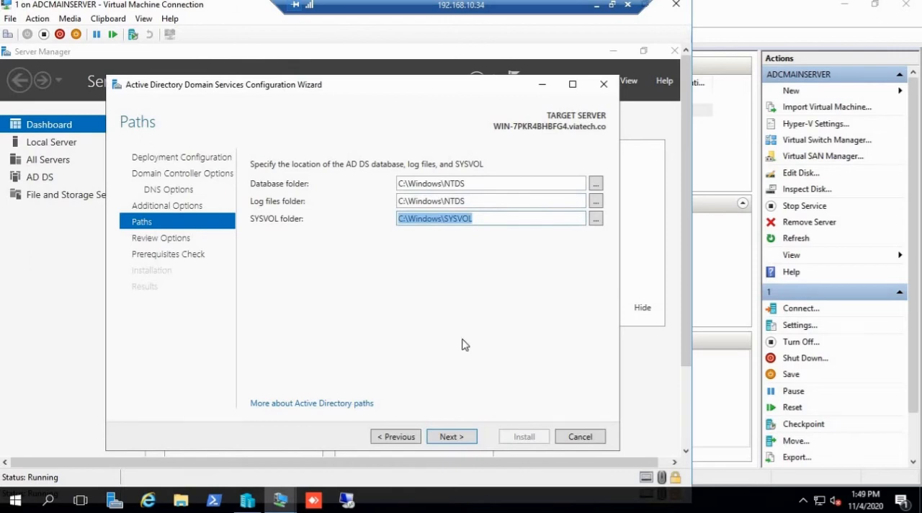
pyautogui.click(452, 436)
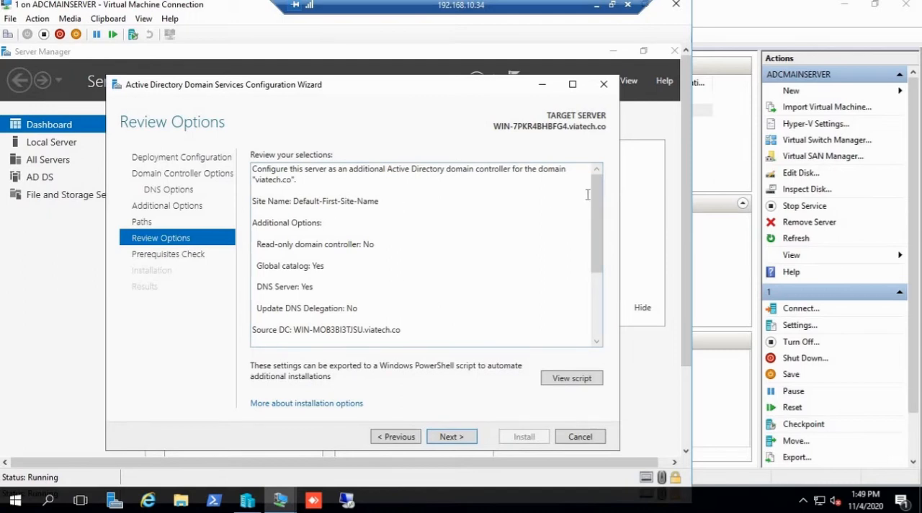
# Step: Review the selected options, run the prerequisites check, and start installing the additional domain controller
pyautogui.moveTo(598, 196); pyautogui.dragTo(605, 167)
pyautogui.click(461, 436)
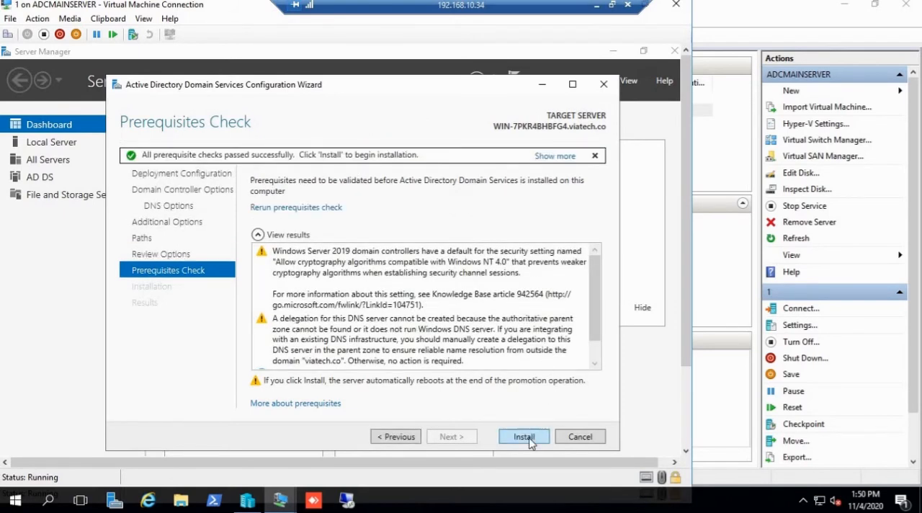
pyautogui.click(528, 439)
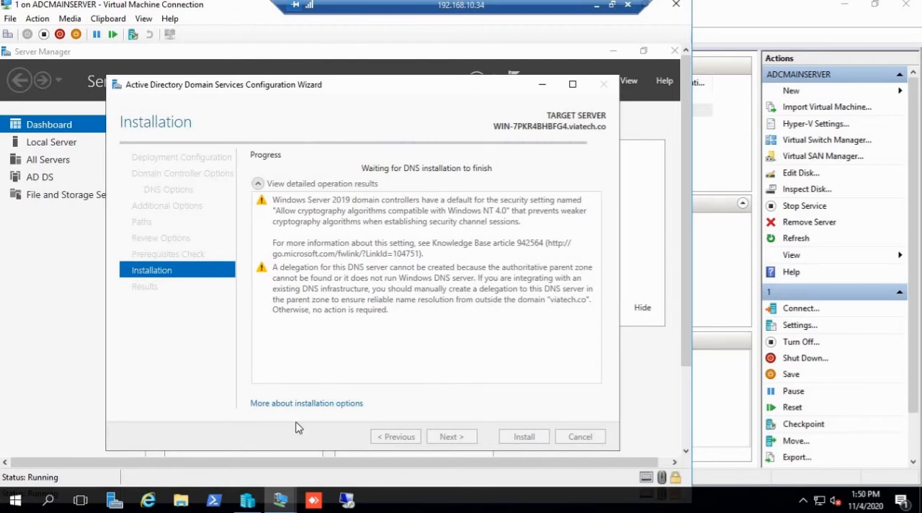
# Step: Switch to virtual machine 2 and view the Computers container of viatech.co, widening the Name column to read the full computer name
pyautogui.moveTo(280, 499)
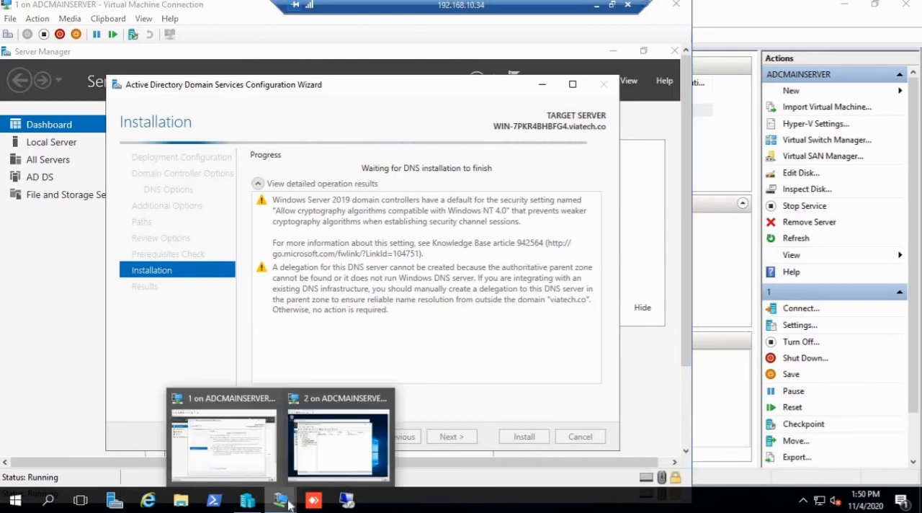
pyautogui.click(323, 445)
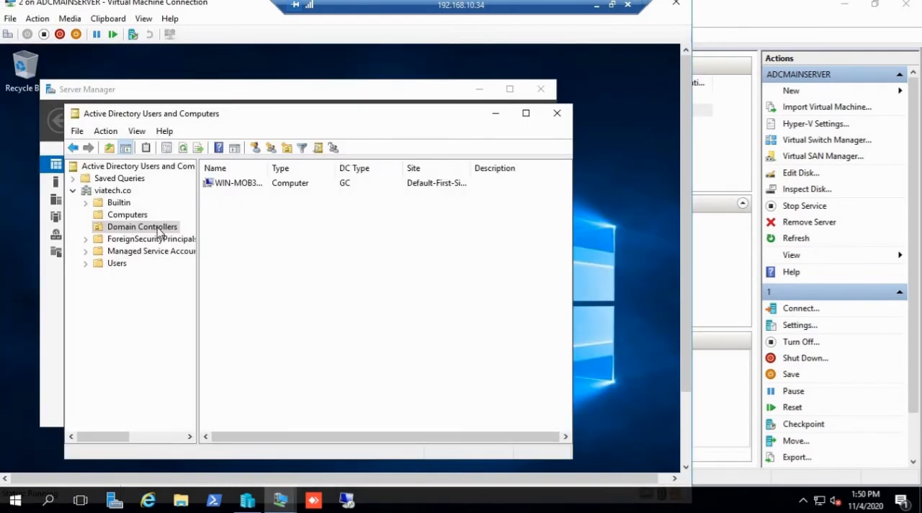
pyautogui.click(142, 227)
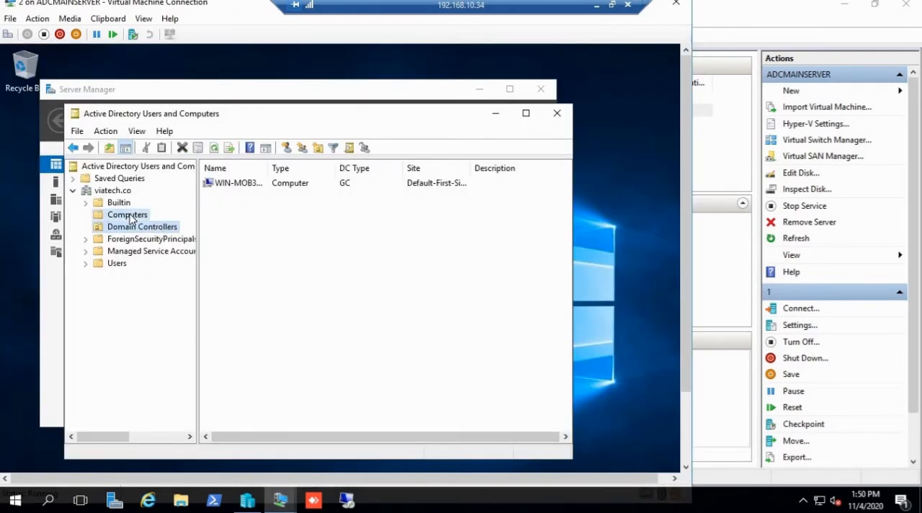
pyautogui.click(130, 216)
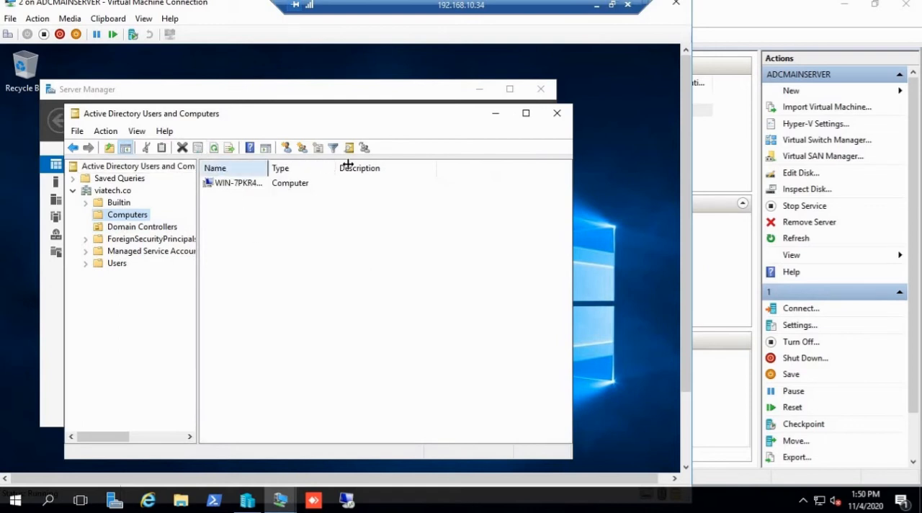
pyautogui.moveTo(268, 168); pyautogui.dragTo(348, 165)
pyautogui.click(278, 184)
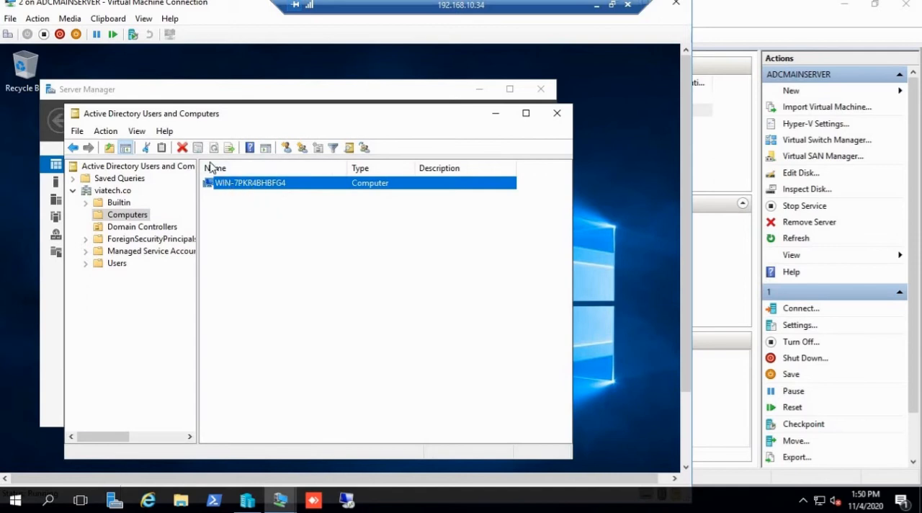
pyautogui.click(263, 265)
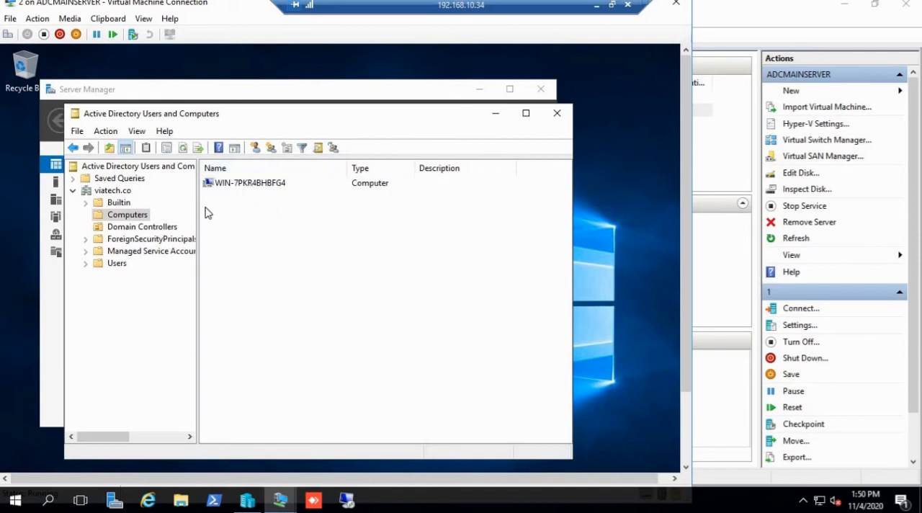
# Step: Refresh the Computers container, check the Domain Controllers container, and return to the installation progress on virtual machine 1
pyautogui.click(186, 149)
pyautogui.click(183, 149)
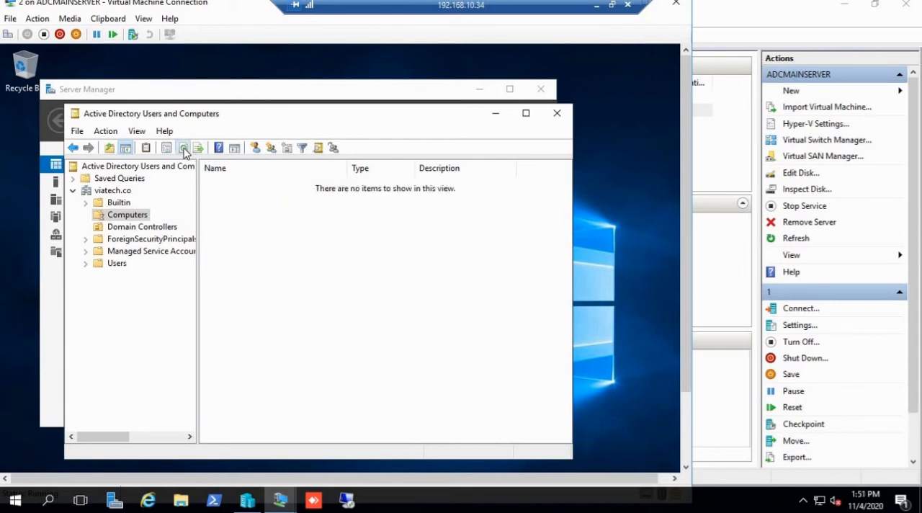
pyautogui.click(143, 226)
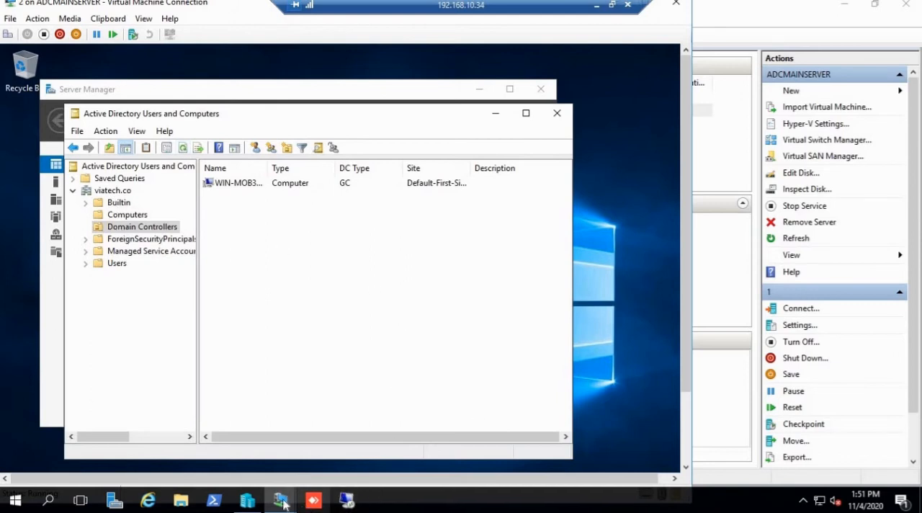
pyautogui.moveTo(283, 504)
pyautogui.click(249, 438)
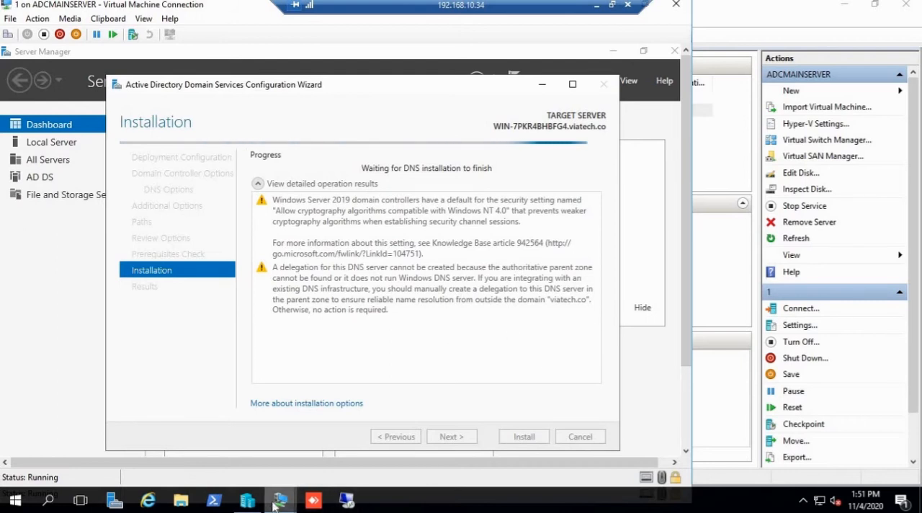
# Step: Refresh and recheck the Domain Controllers and Computers containers on virtual machine 2, minimize the directory window, and return to virtual machine 1
pyautogui.moveTo(281, 500)
pyautogui.click(315, 447)
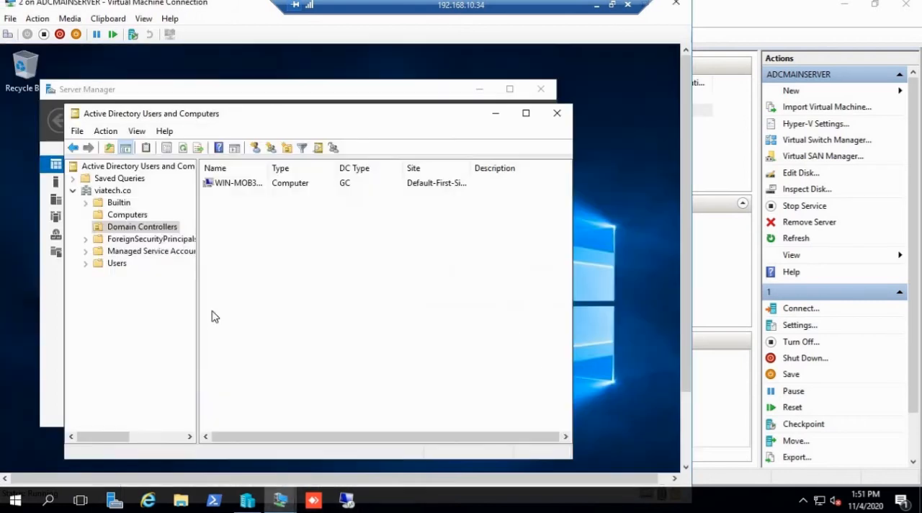
pyautogui.click(182, 148)
pyautogui.click(142, 215)
pyautogui.click(229, 184)
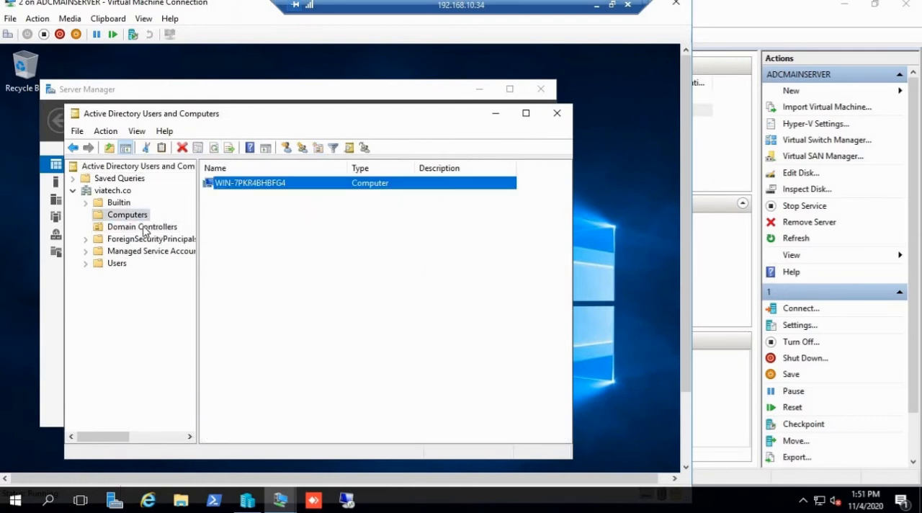
pyautogui.click(143, 227)
pyautogui.click(496, 113)
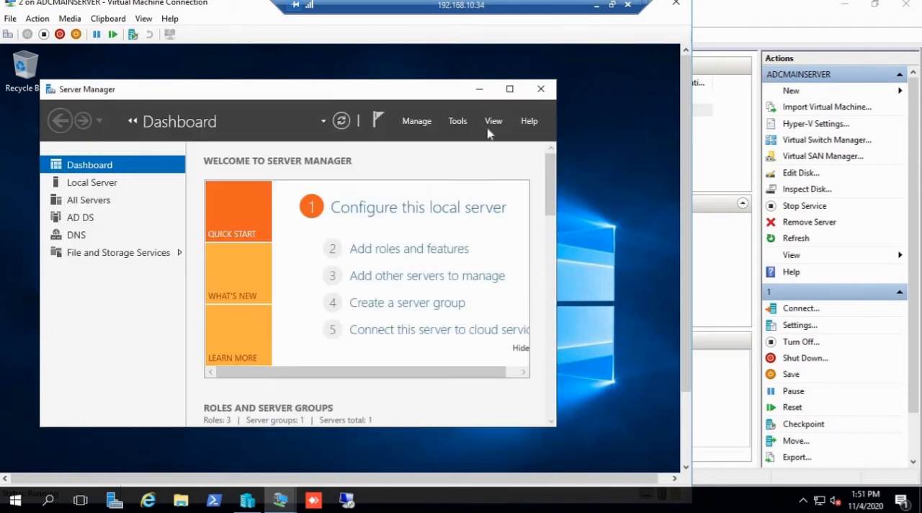
pyautogui.moveTo(284, 500)
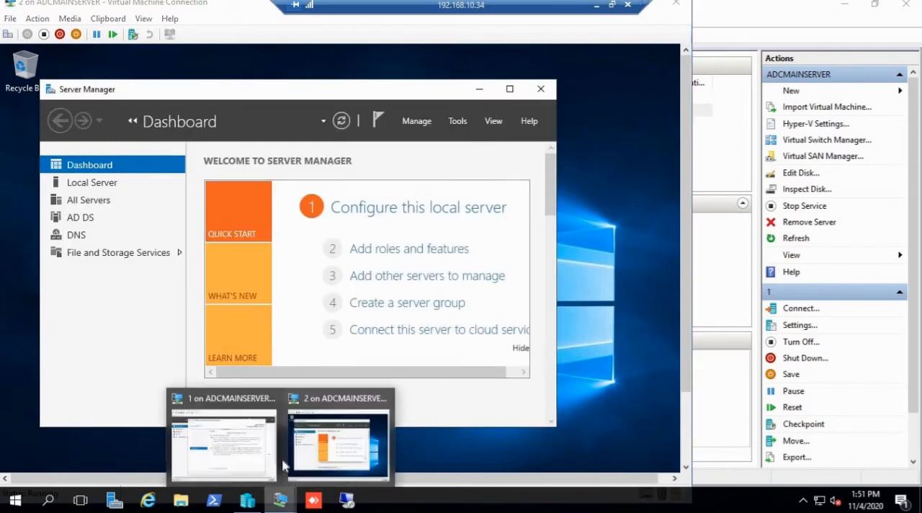
pyautogui.click(246, 451)
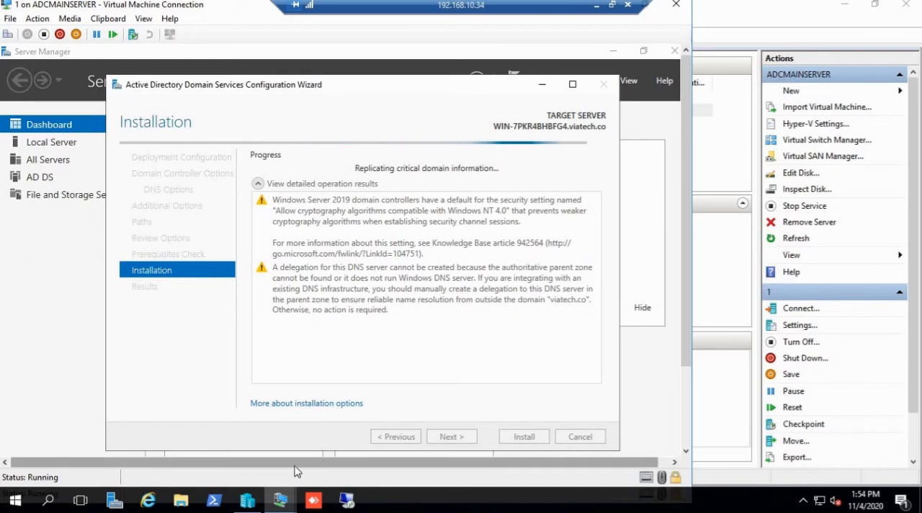
# Step: Check the installation progress on virtual machine 1, then open a new Active Directory Users and Computers window on virtual machine 2
pyautogui.moveTo(280, 502)
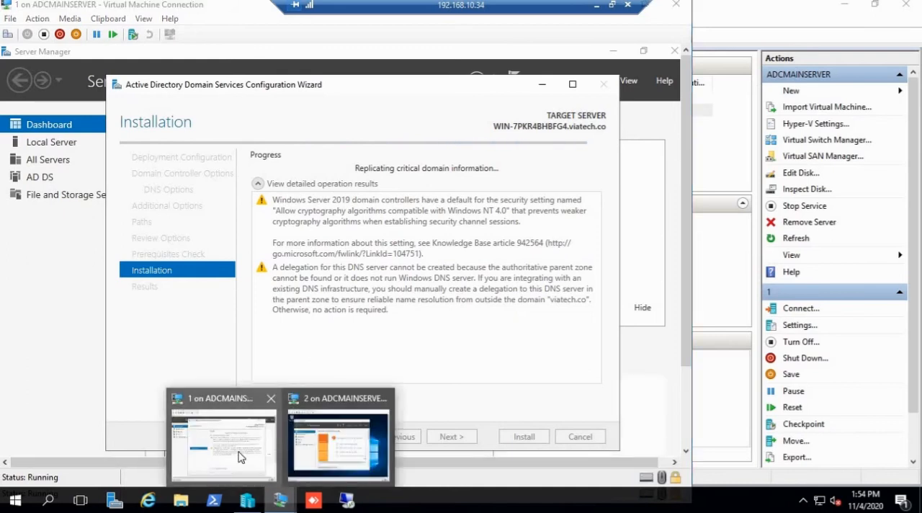
pyautogui.click(243, 445)
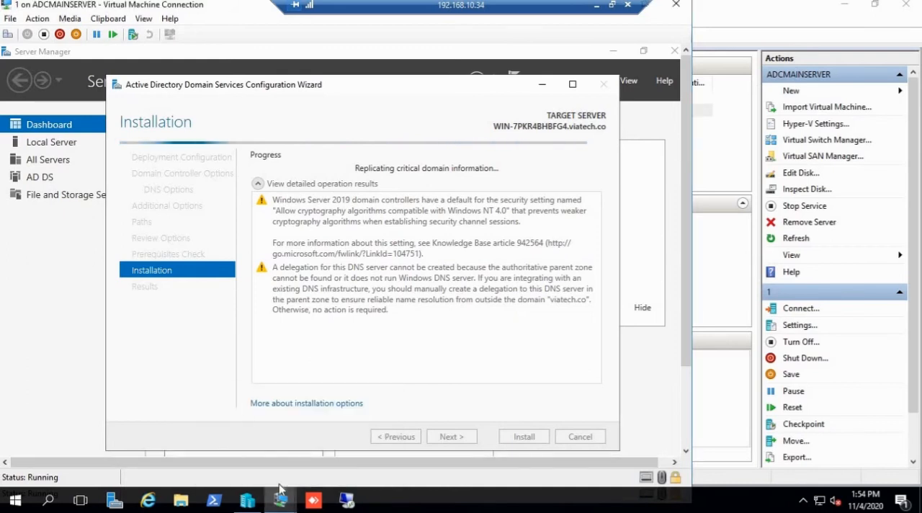
pyautogui.moveTo(285, 508)
pyautogui.click(319, 445)
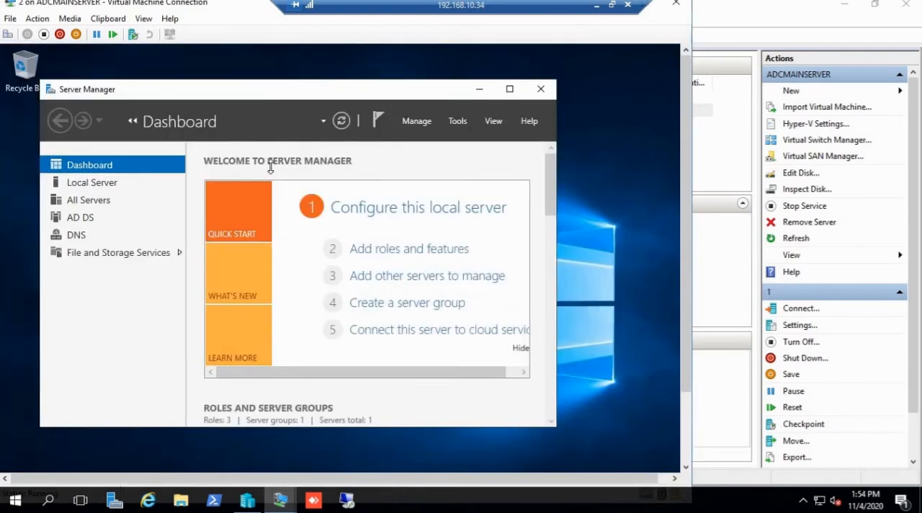
pyautogui.click(457, 123)
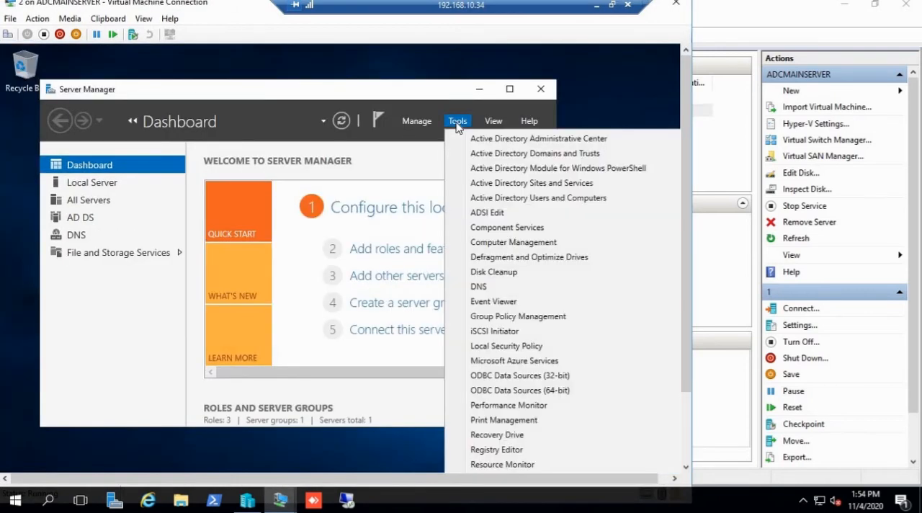
pyautogui.click(539, 200)
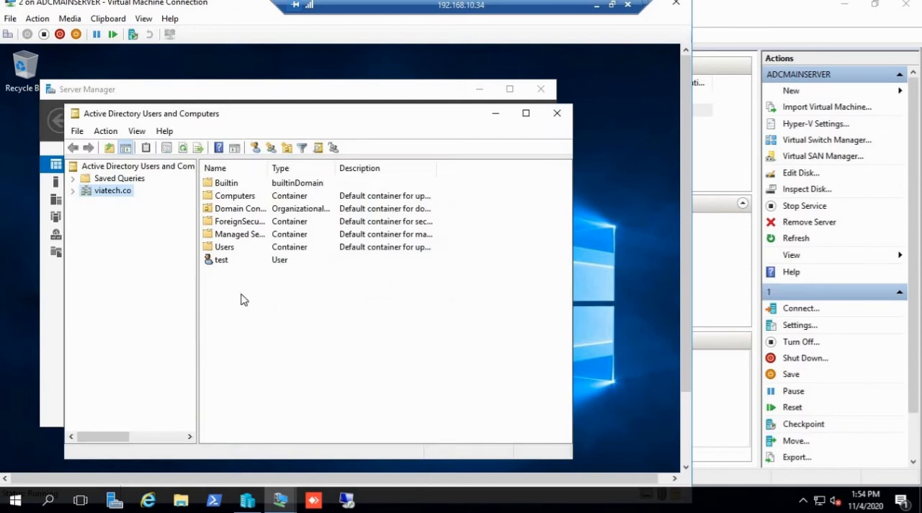
# Step: Compare the Computers and Domain Controllers containers under viatech.co, fitting the Site column to its contents, and minimize the window
pyautogui.click(73, 190)
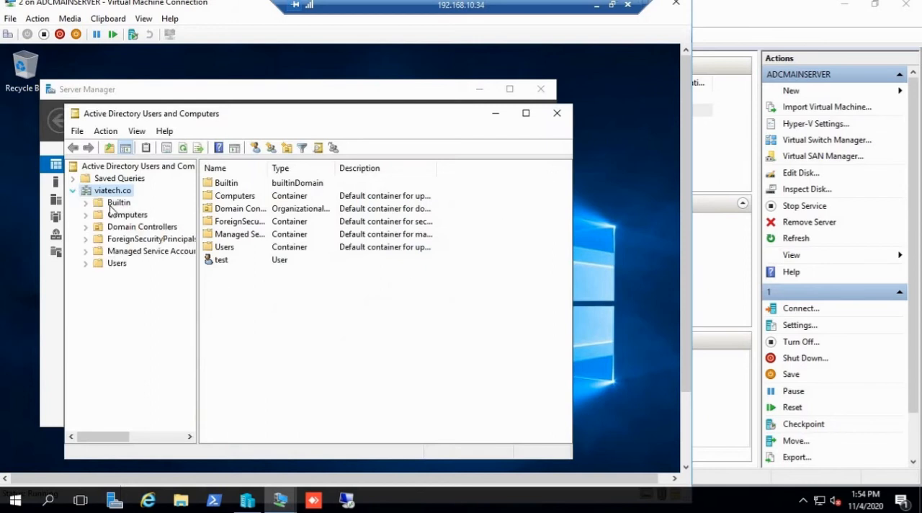
pyautogui.click(121, 215)
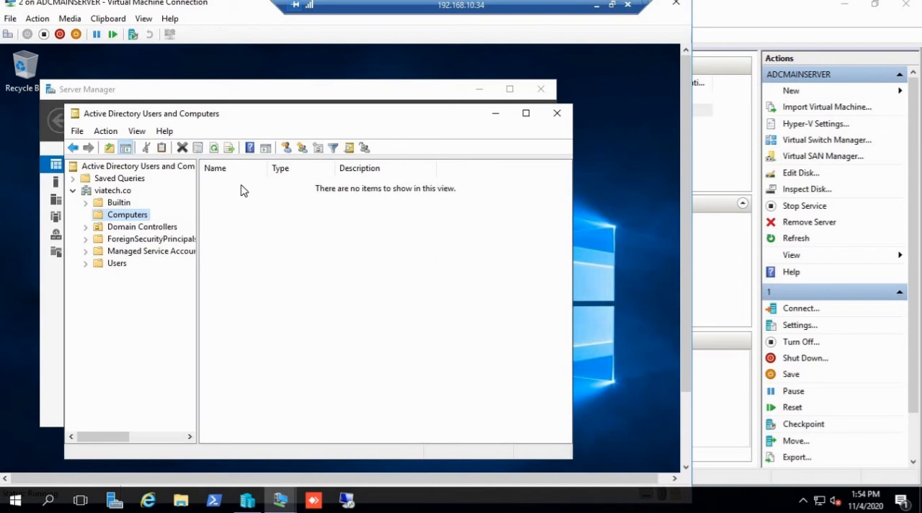
pyautogui.click(149, 229)
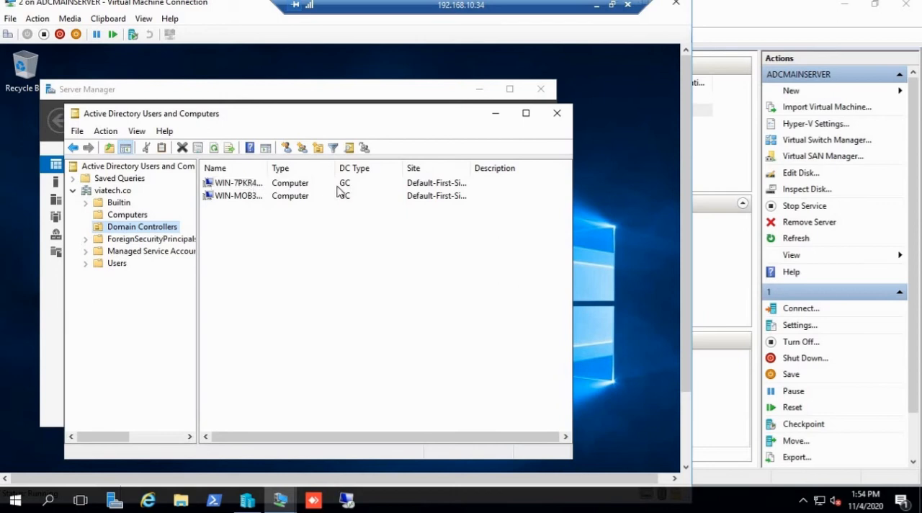
pyautogui.doubleClick(471, 171)
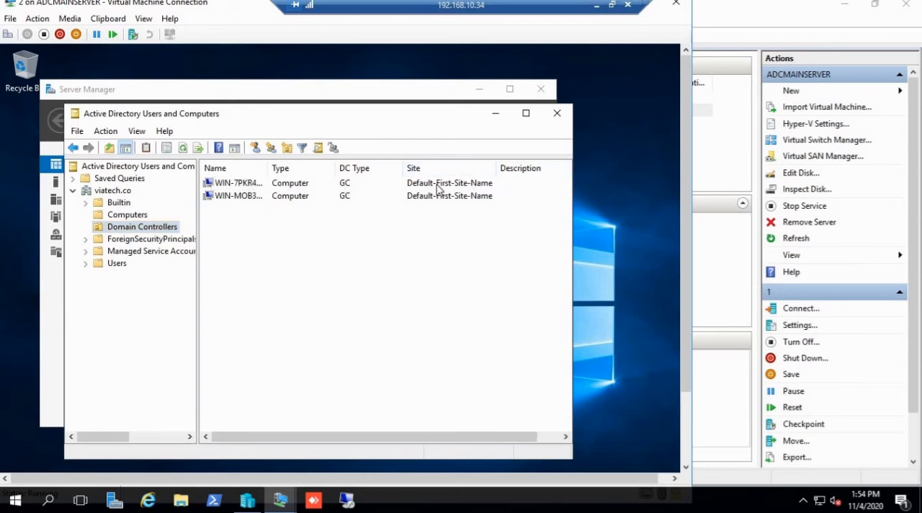
pyautogui.click(128, 215)
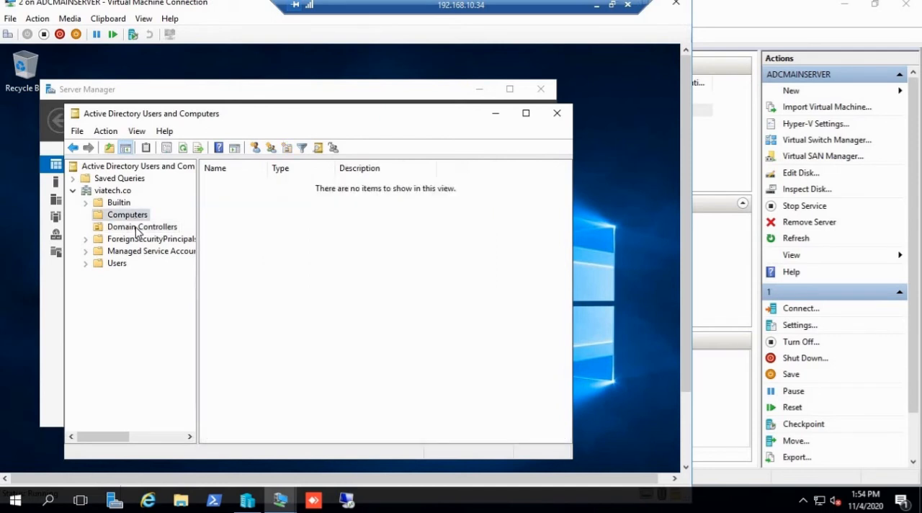
pyautogui.click(139, 226)
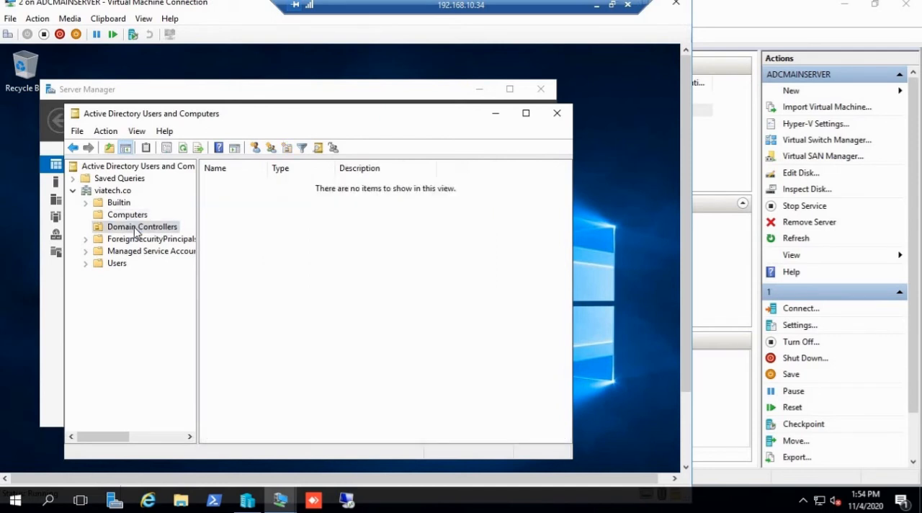
pyautogui.click(496, 113)
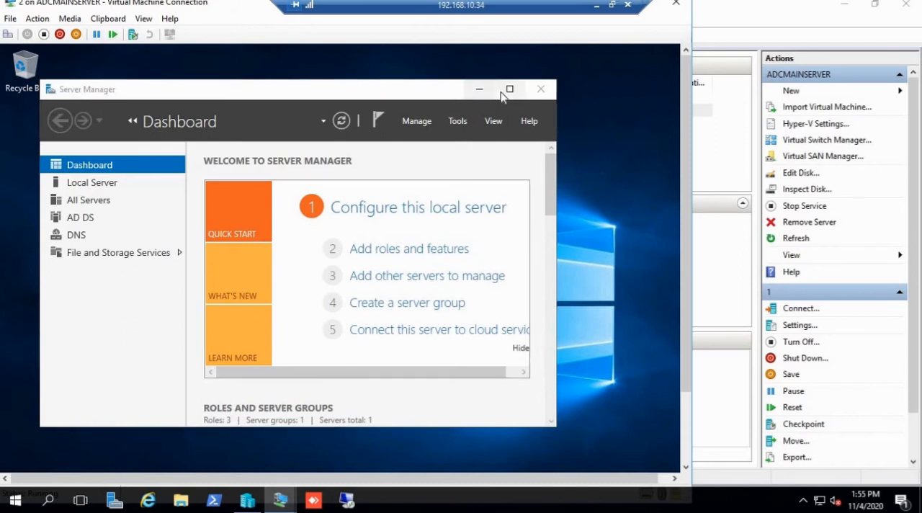
# Step: Open the network connections on virtual machine 2 by running ncpa.cpl
pyautogui.press('super+r')
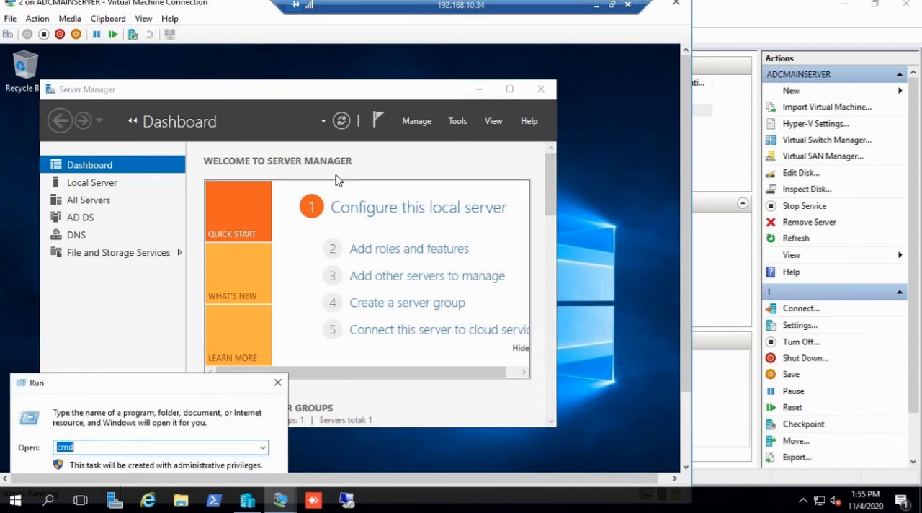
pyautogui.write('ncpca.cpl')
pyautogui.press('Return')
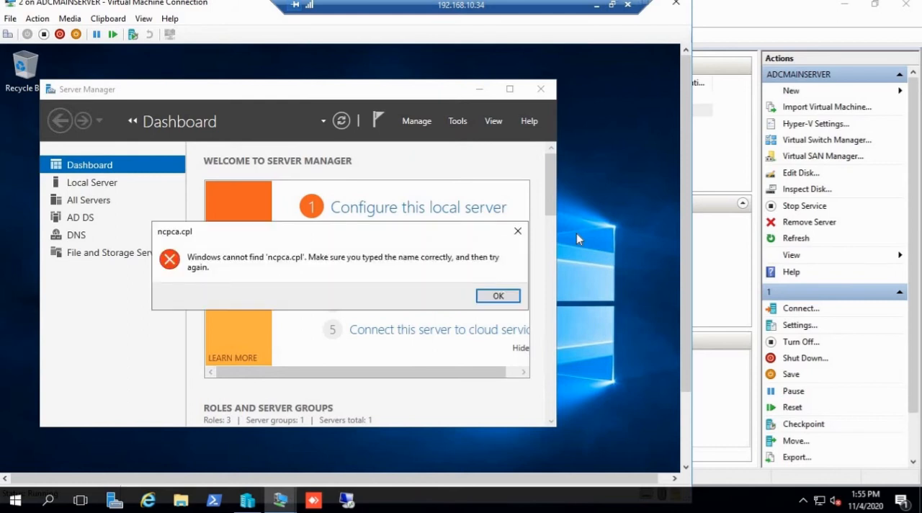
pyautogui.click(498, 296)
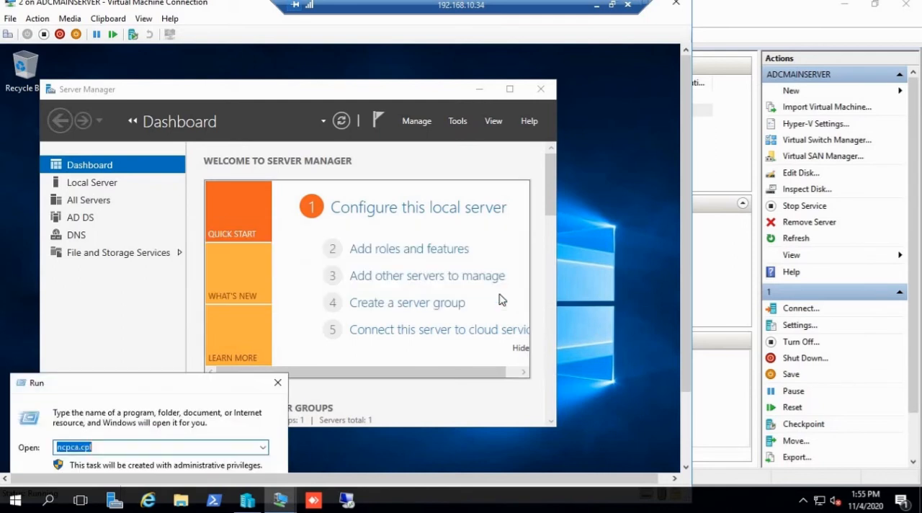
pyautogui.write('ncpa.cpl')
pyautogui.press('Return')
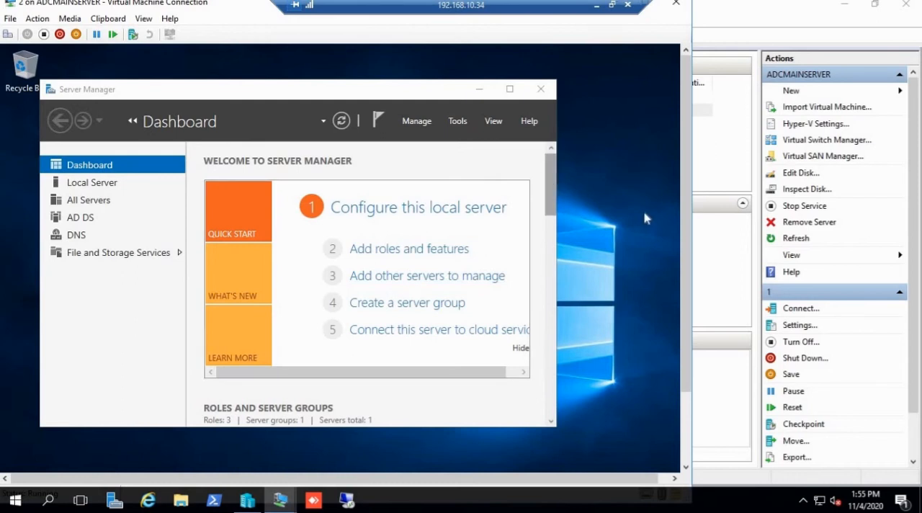
# Step: Switch to virtual machine 1 and check the state of its domain controller installation
pyautogui.scroll(-3, 682, 273)
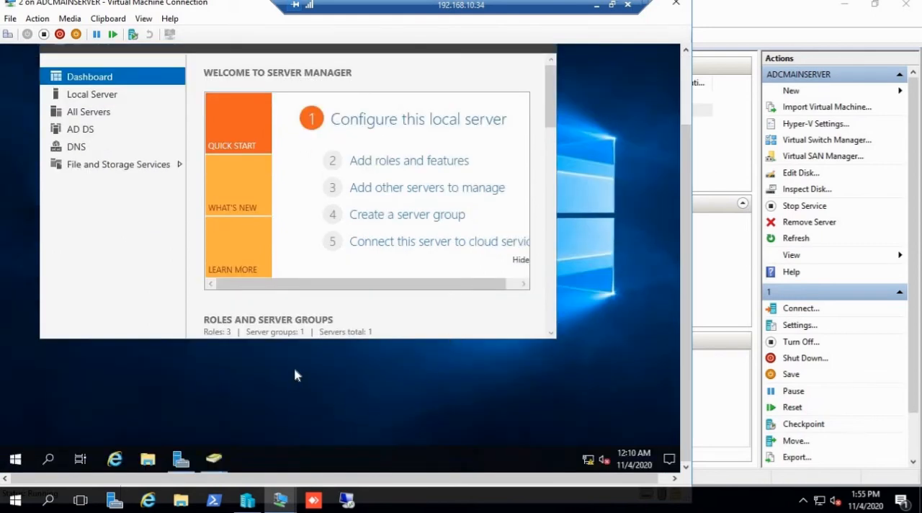
pyautogui.moveTo(286, 501)
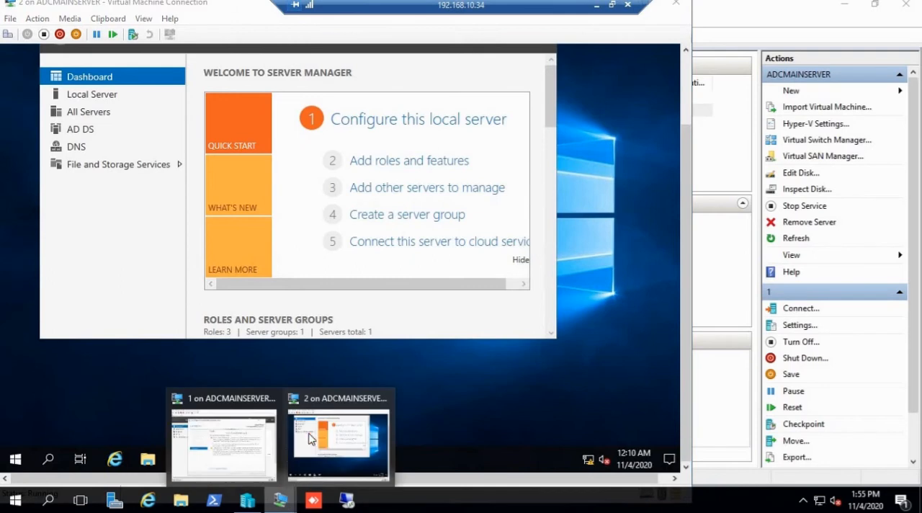
pyautogui.click(247, 439)
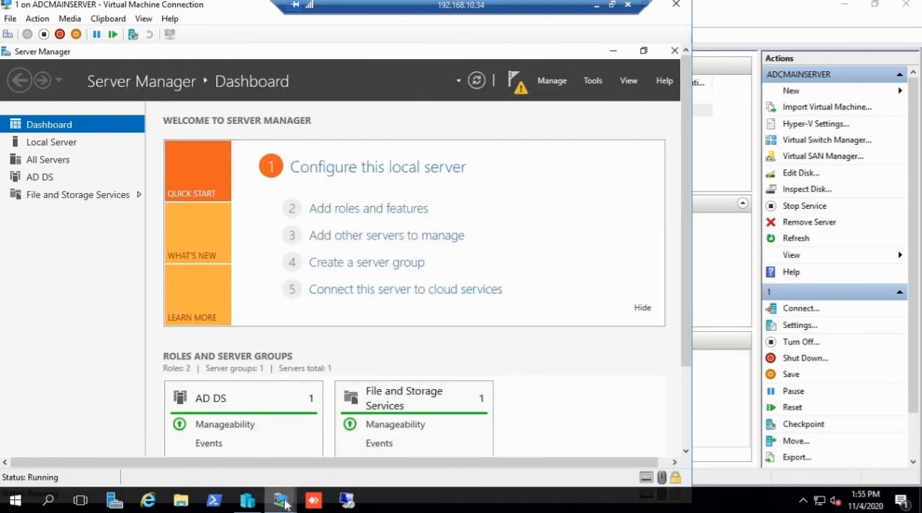
# Step: Switch to virtual machine 2 and open the Internet Protocol Version 4 (TCP/IPv4) properties of its Ethernet adapter
pyautogui.moveTo(282, 508)
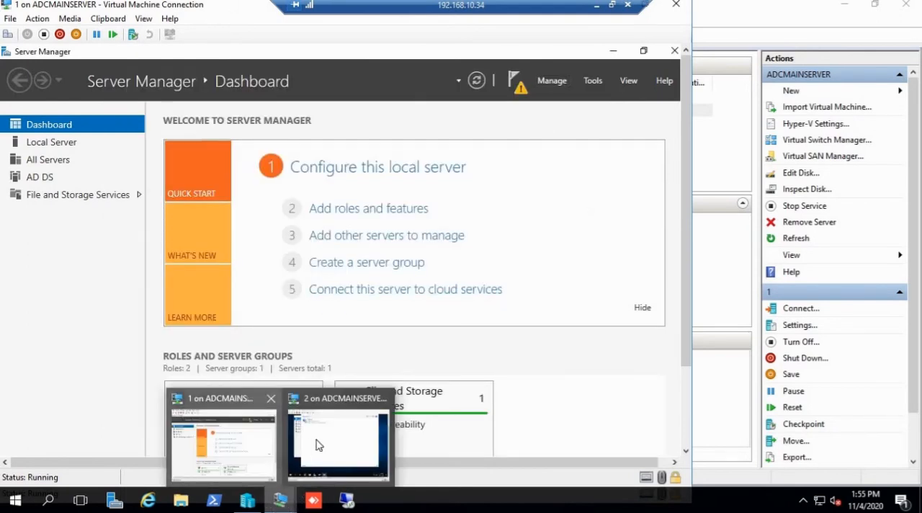
pyautogui.click(336, 437)
pyautogui.click(173, 104)
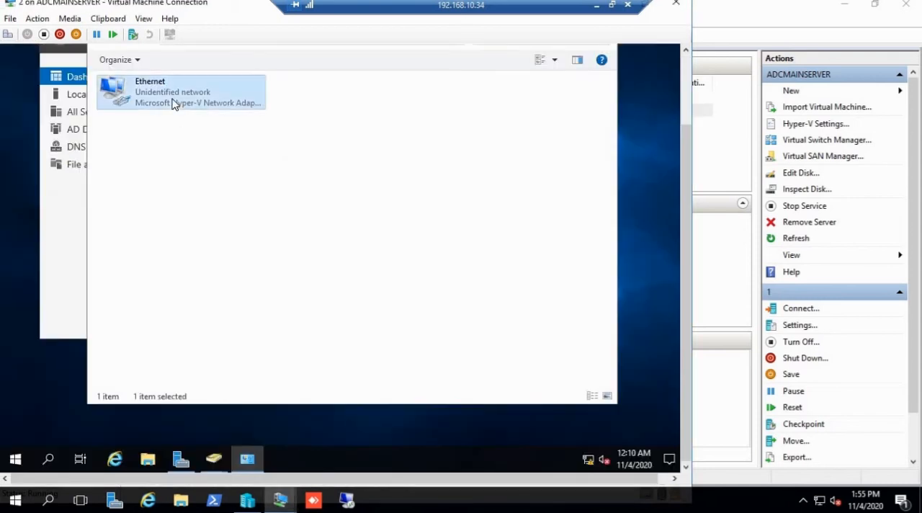
pyautogui.rightClick(172, 105)
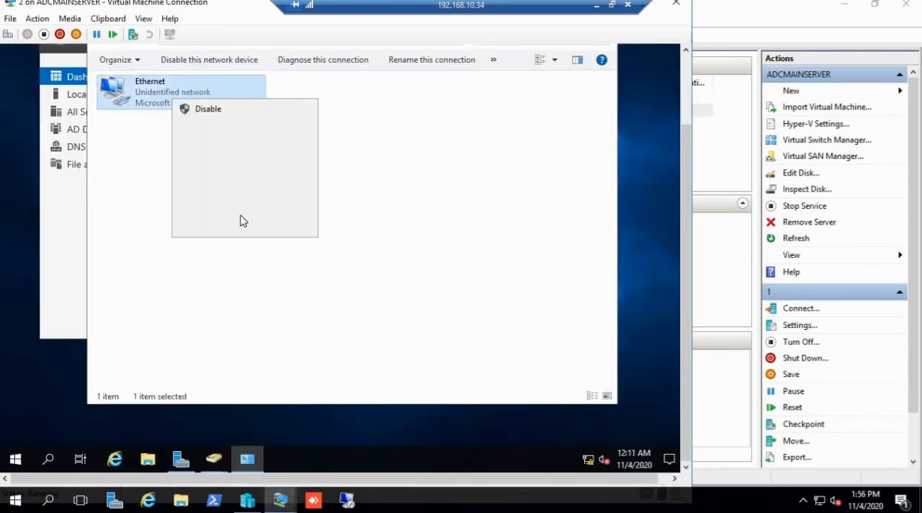
pyautogui.click(232, 226)
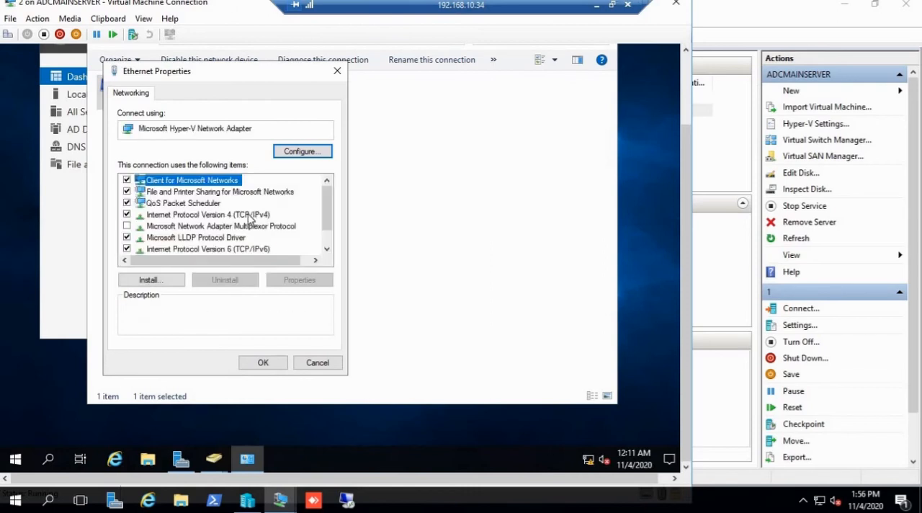
pyautogui.click(248, 215)
pyautogui.click(304, 282)
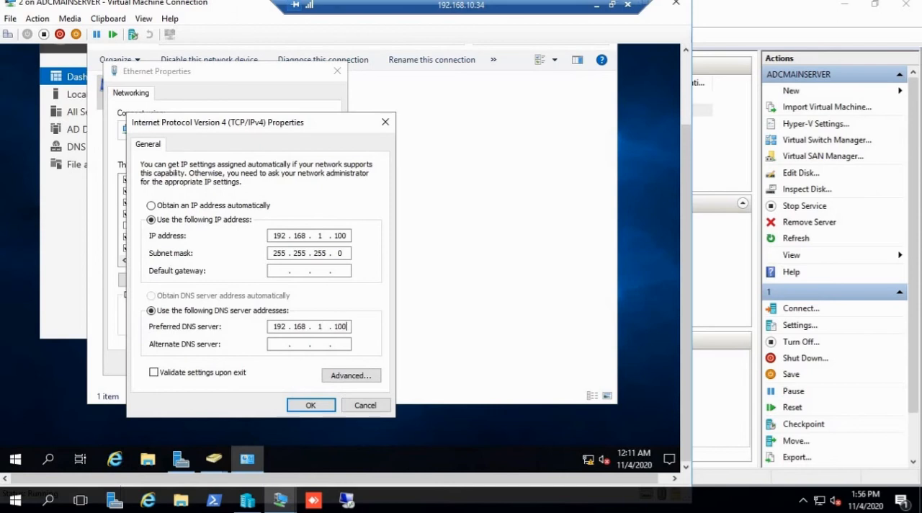
# Step: Set the alternate DNS server to 192.168.1.101
pyautogui.click(274, 344)
pyautogui.write('92 . 168 . 1 . 101')
pyautogui.moveTo(349, 345); pyautogui.dragTo(321, 345)
pyautogui.click(346, 343)
# Step: Check the domain controller installation state on virtual machine 1 and return to the adapter settings on virtual machine 2
pyautogui.moveTo(280, 499)
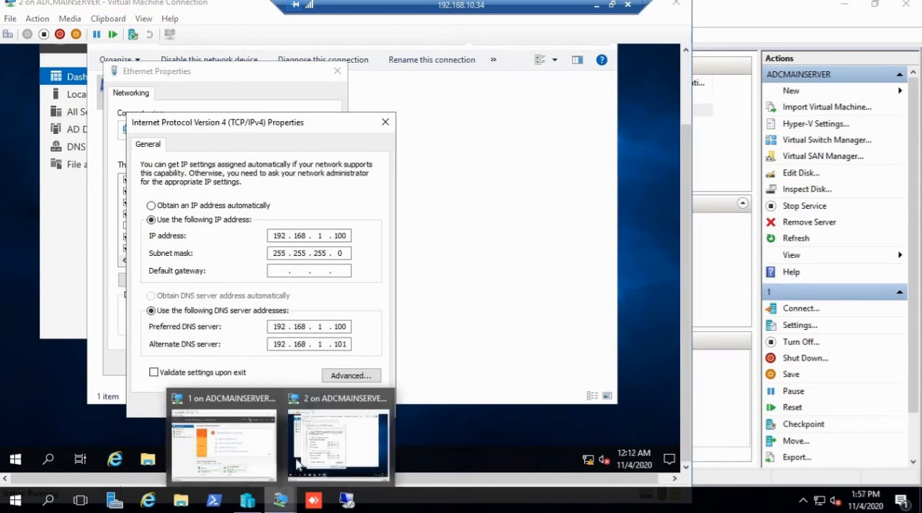
pyautogui.click(260, 450)
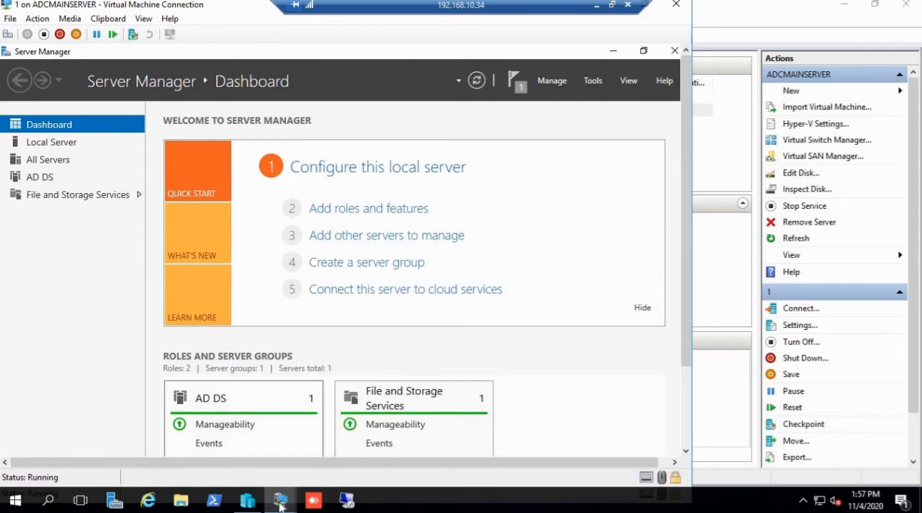
pyautogui.moveTo(280, 499)
pyautogui.click(326, 444)
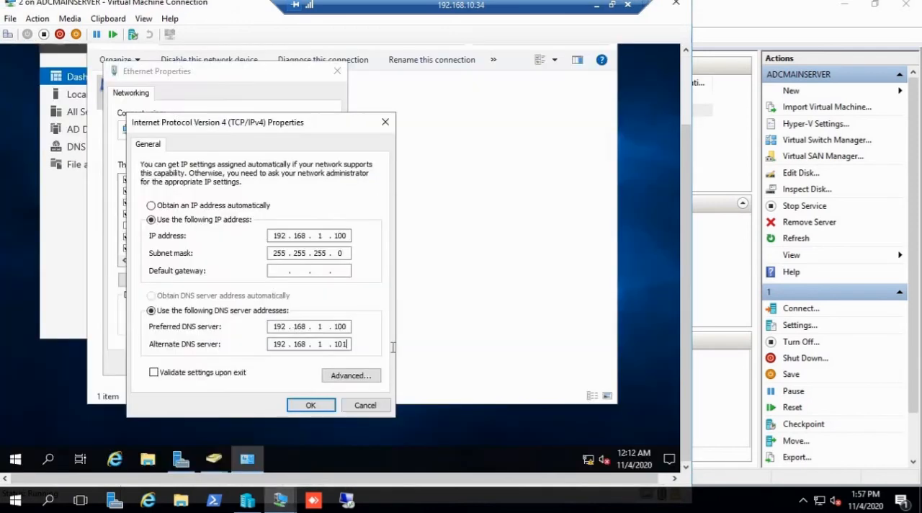
# Step: Apply the IPv4 and Ethernet adapter settings and close the Network Connections window
pyautogui.click(319, 406)
pyautogui.click(264, 363)
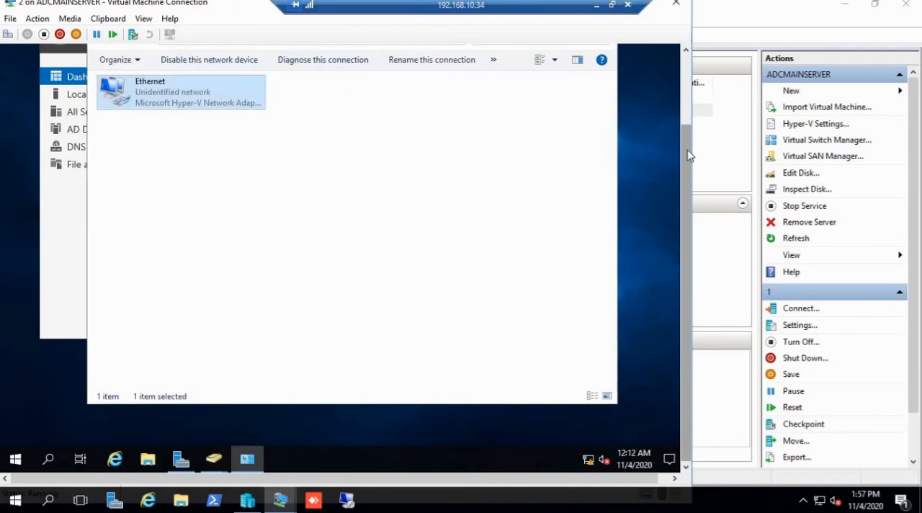
pyautogui.click(685, 85)
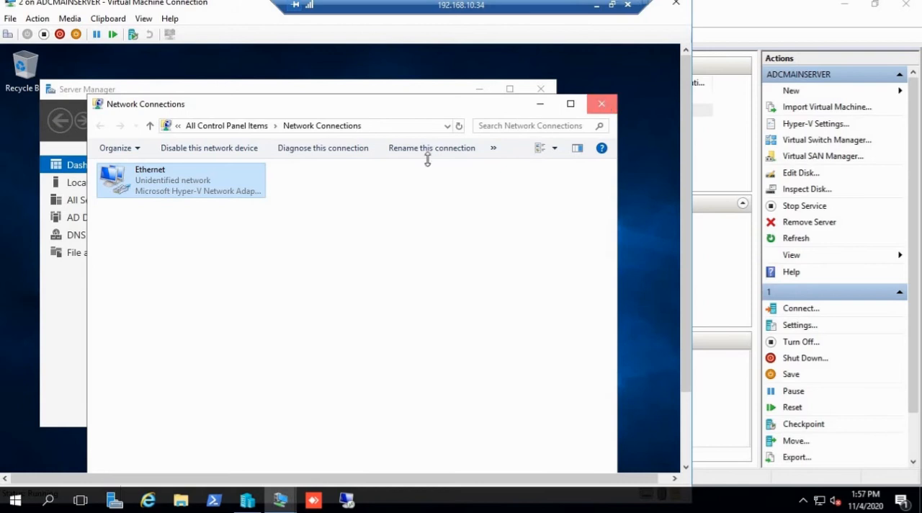
pyautogui.click(603, 106)
# Step: Check the current state of virtual machine 1, then go back to virtual machine 2
pyautogui.moveTo(281, 498)
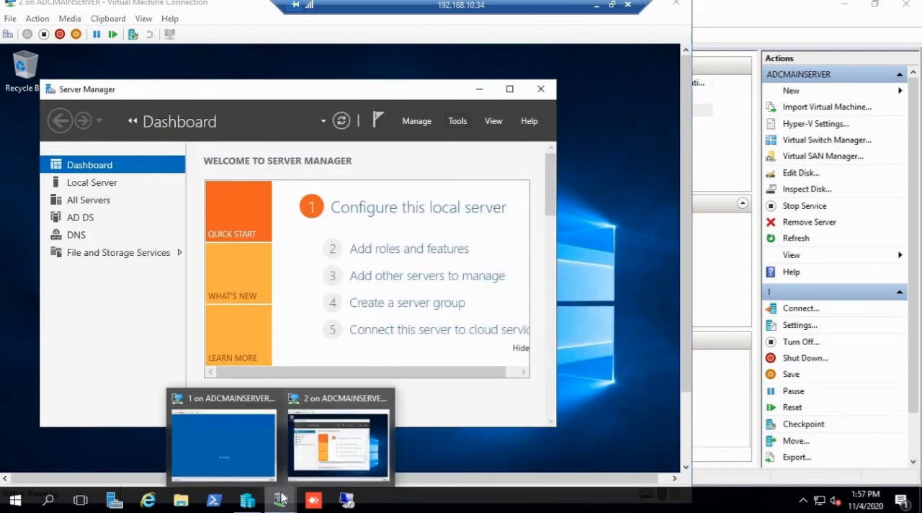
pyautogui.click(234, 442)
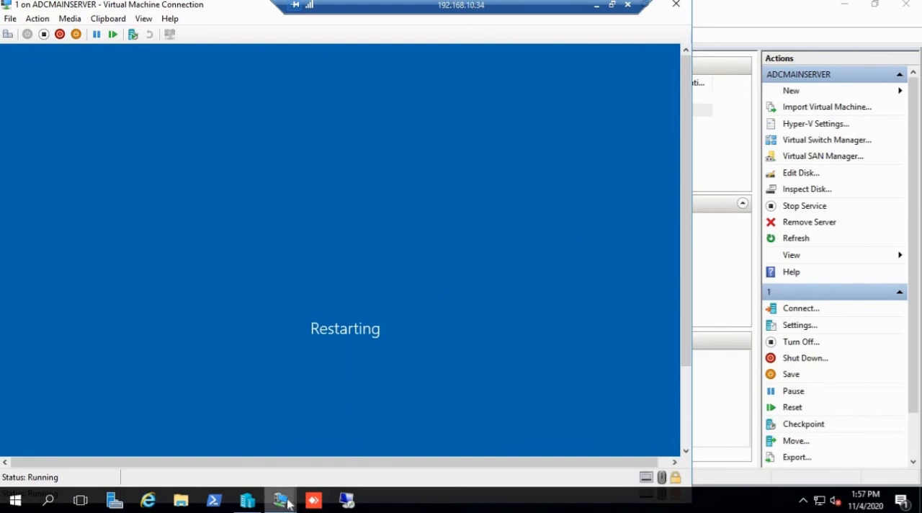
pyautogui.moveTo(281, 498)
pyautogui.click(337, 435)
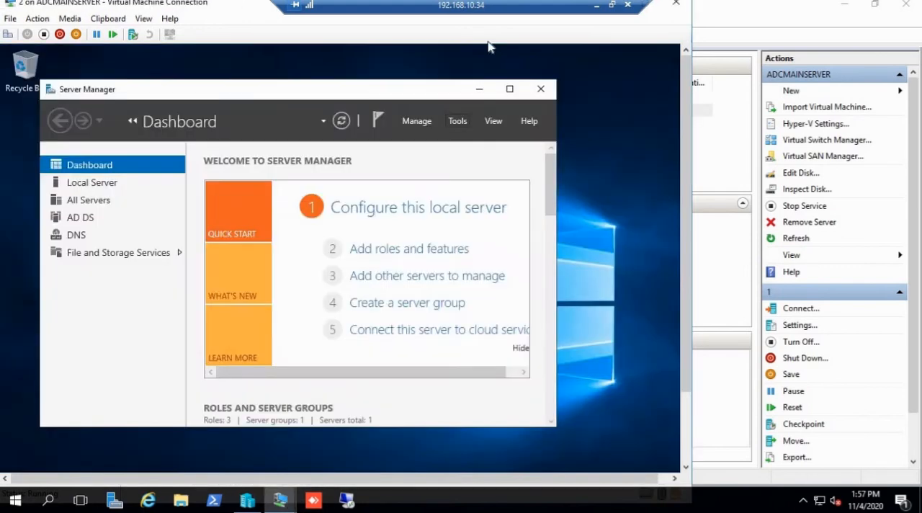
# Step: Open Active Directory Users and Computers, review the Domain Controllers container under viatech.co, and minimize the window
pyautogui.click(457, 121)
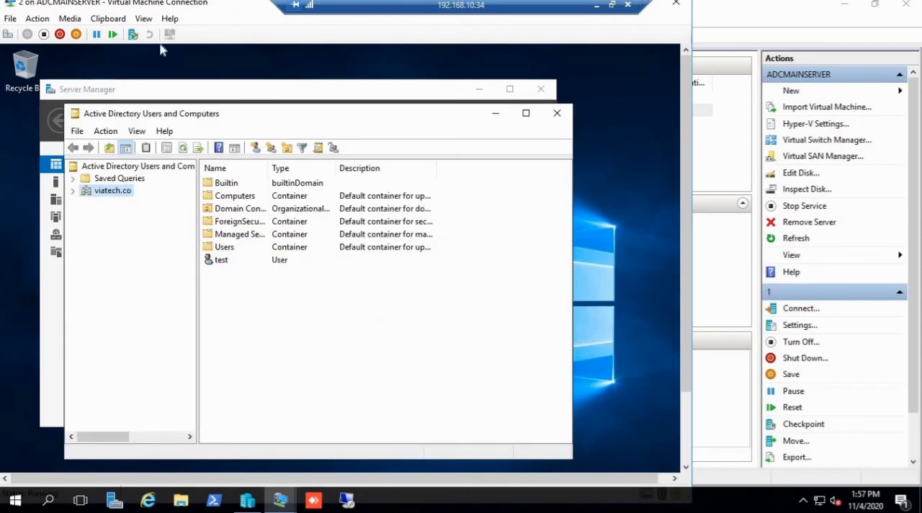
pyautogui.click(74, 191)
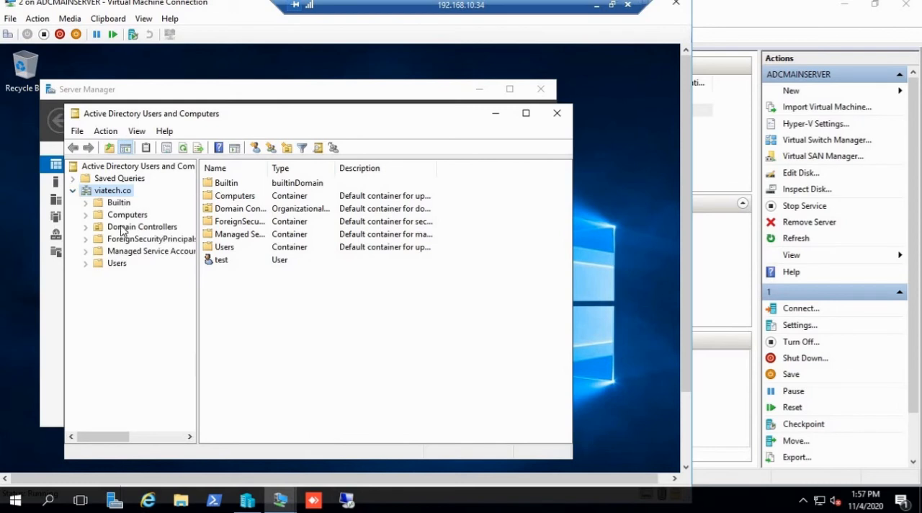
pyautogui.click(124, 227)
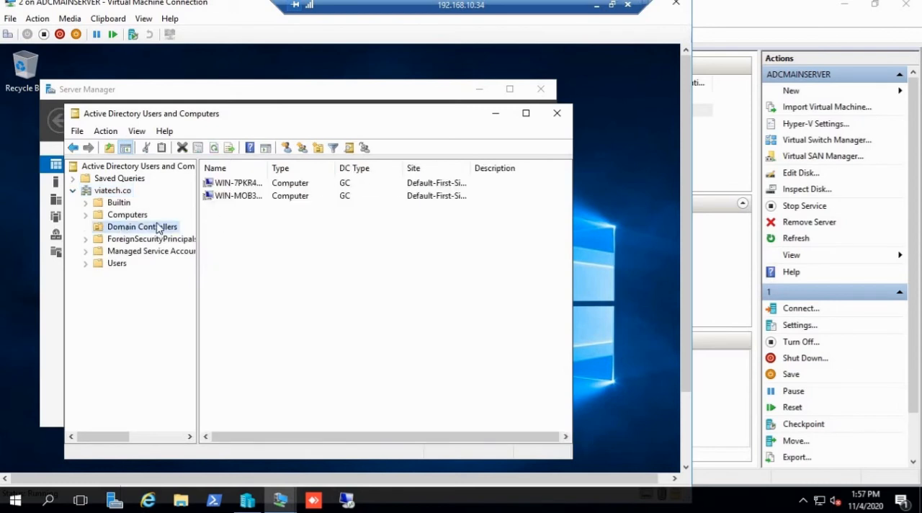
pyautogui.click(496, 114)
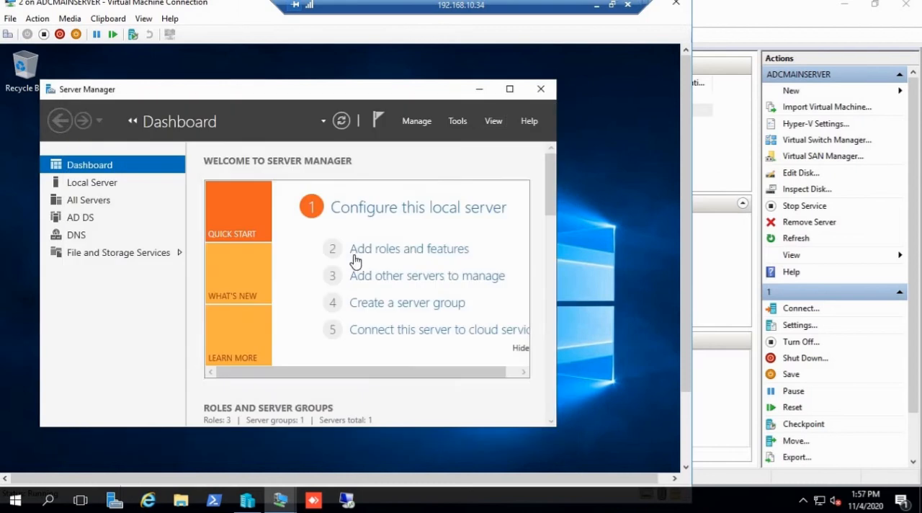
# Step: Open Active Directory Sites and Services on virtual machine 2, checking on virtual machine 1 while it loads
pyautogui.click(464, 124)
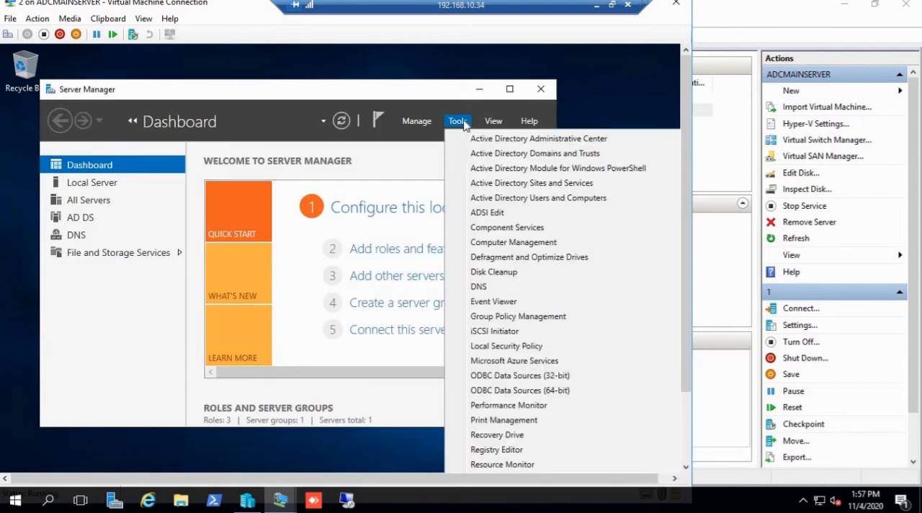
pyautogui.click(556, 183)
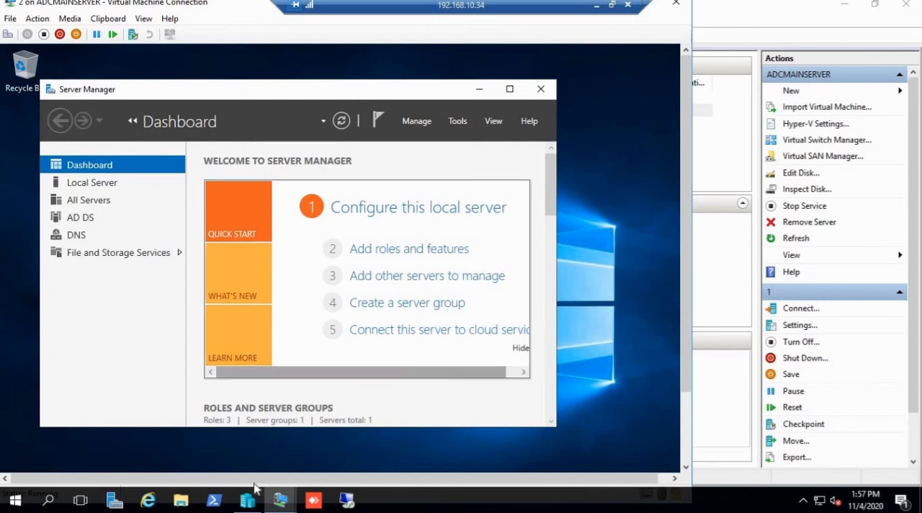
pyautogui.moveTo(280, 498)
pyautogui.click(250, 447)
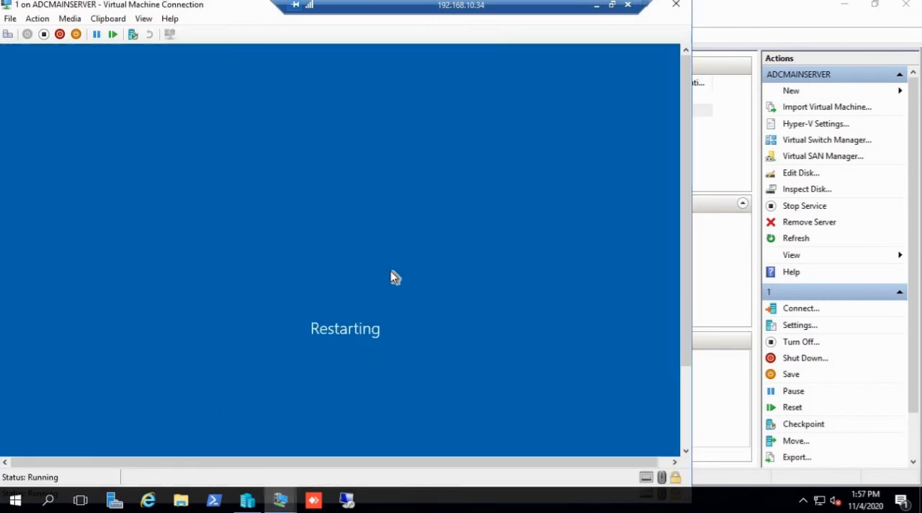
pyautogui.click(325, 447)
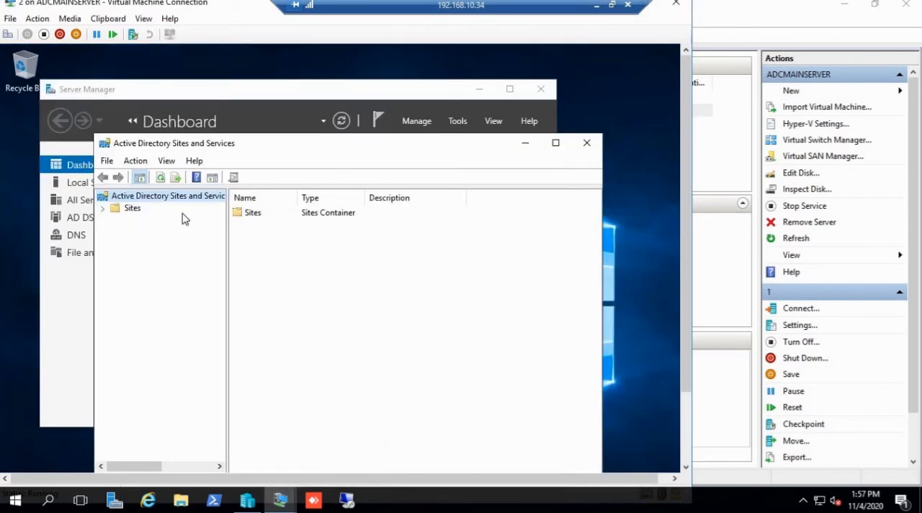
# Step: Expand Sites, Default-First-Site-Name and Servers to reveal the NTDS Settings under both domain controllers
pyautogui.click(103, 208)
pyautogui.click(116, 244)
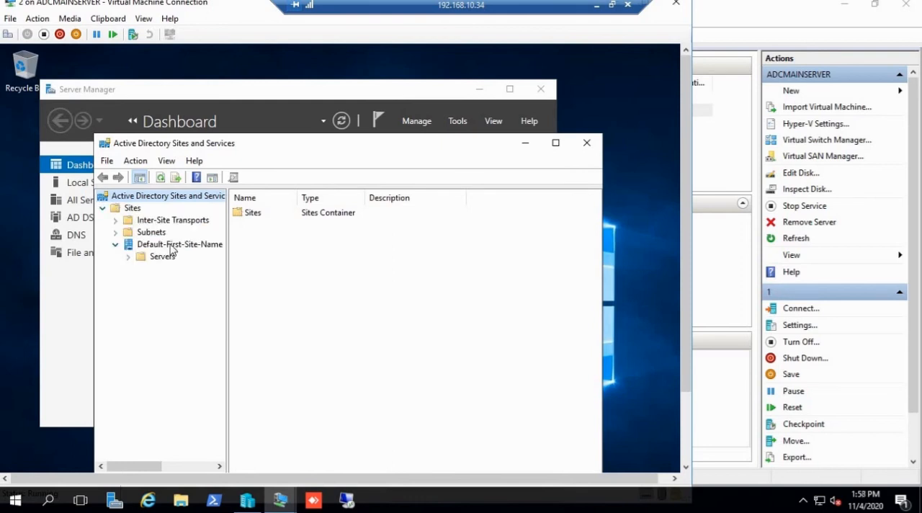
pyautogui.click(172, 248)
pyautogui.click(128, 257)
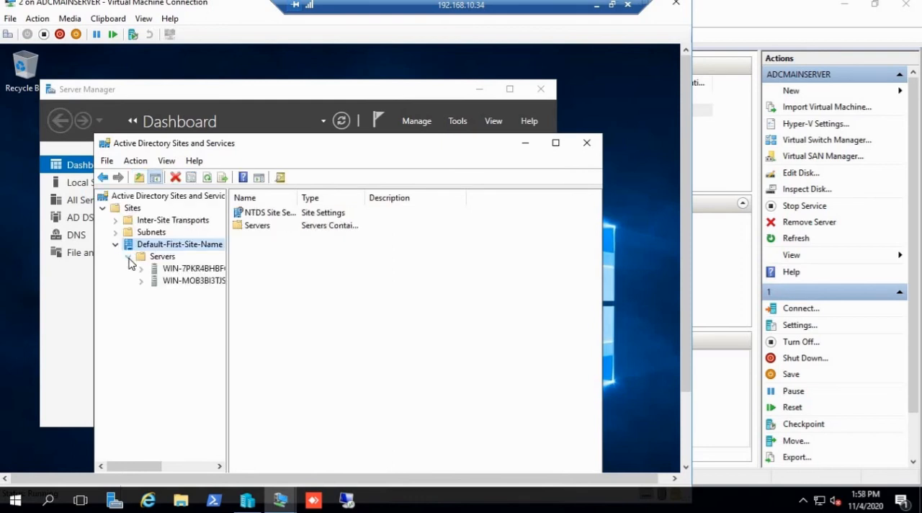
pyautogui.click(188, 268)
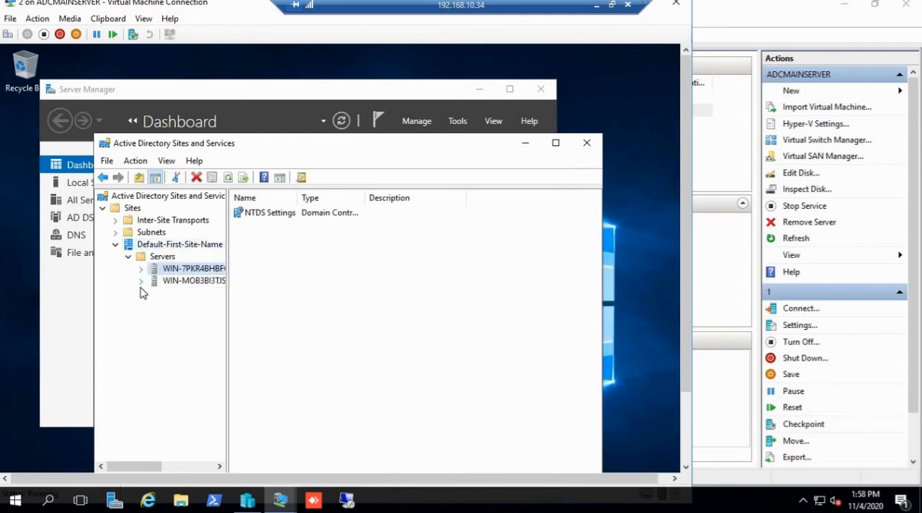
pyautogui.click(142, 280)
pyautogui.click(142, 268)
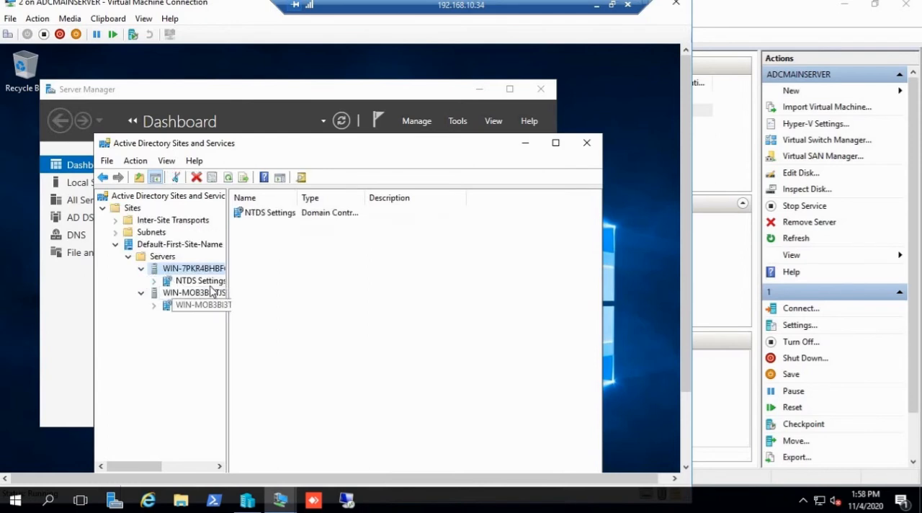
# Step: Run Check Replication Topology on the NTDS Settings of WIN-MOB3BI3TJSU and dismiss the notice
pyautogui.click(201, 306)
pyautogui.rightClick(202, 306)
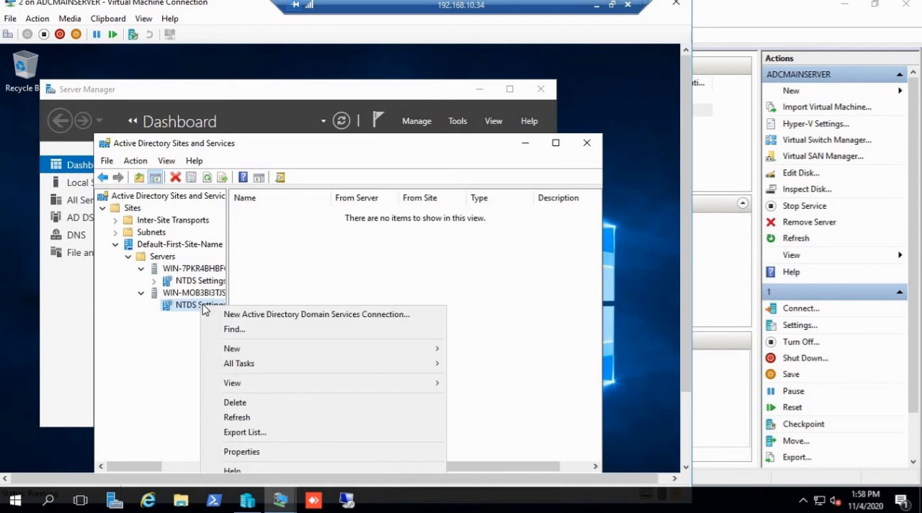
pyautogui.moveTo(250, 371)
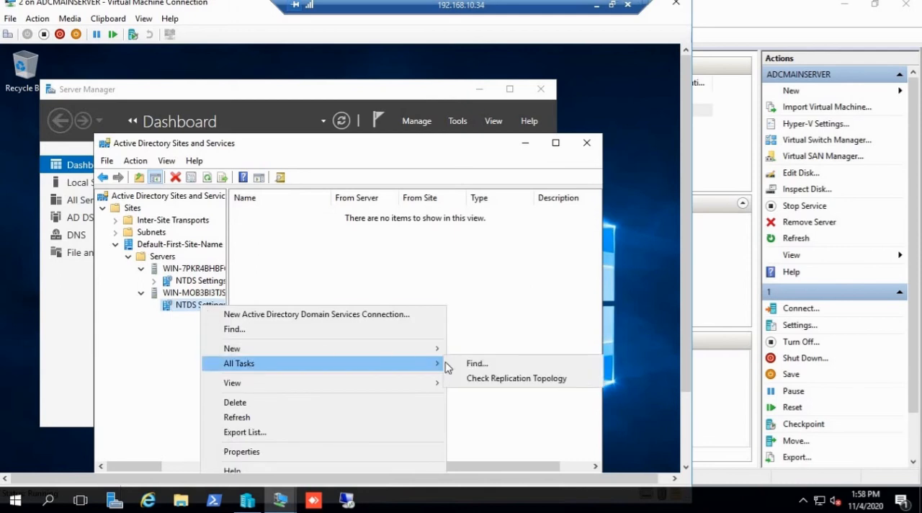
pyautogui.click(507, 380)
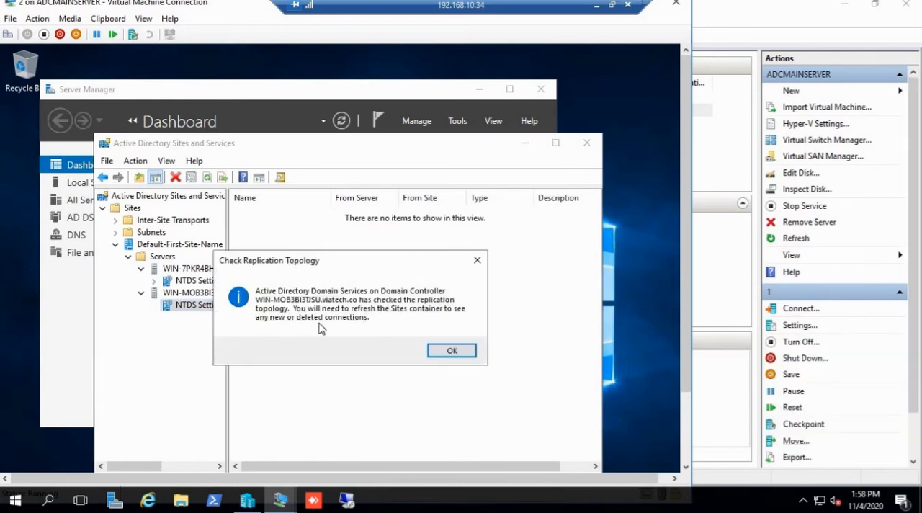
pyautogui.click(453, 352)
# Step: Refresh the connection list in the NTDS Settings of WIN-MOB3BI3TJSU
pyautogui.rightClick(206, 305)
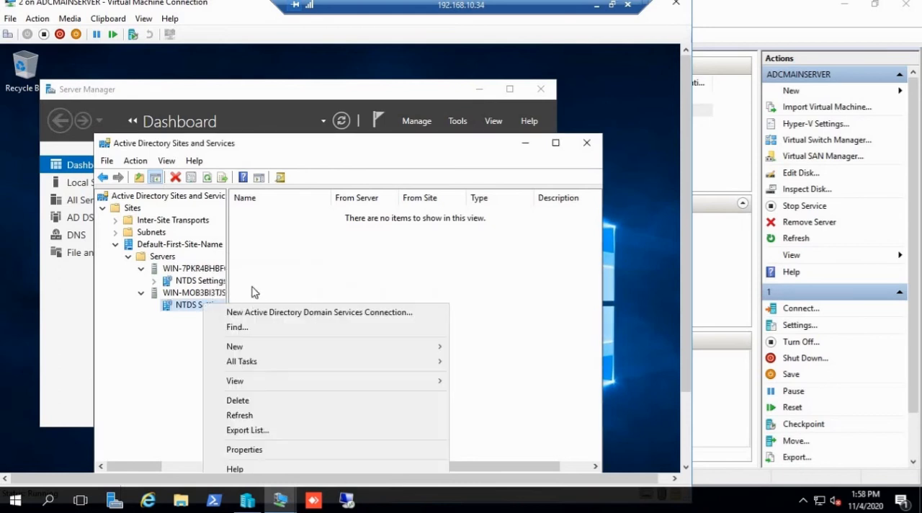
pyautogui.click(270, 242)
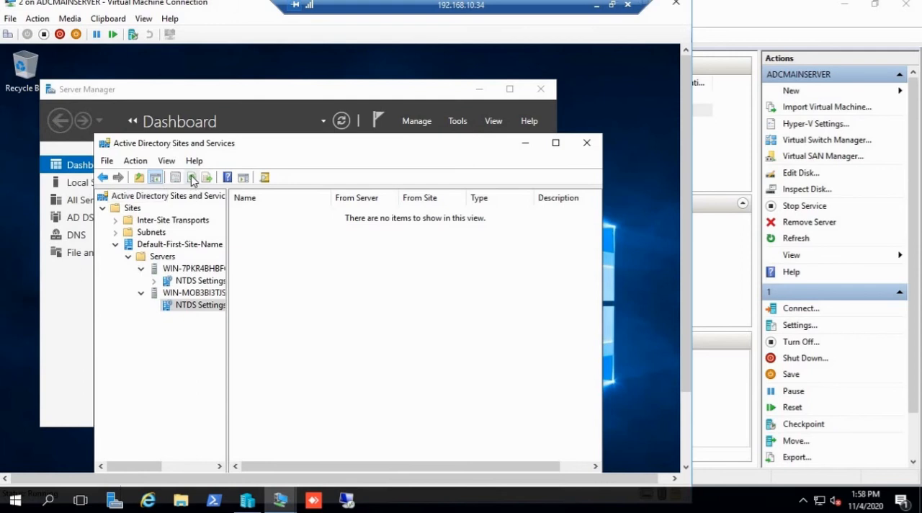
pyautogui.click(192, 178)
# Step: Try to replicate now over the automatically generated connection from WIN-7PKR4BHBFG4 to WIN-MOB3BI3TJSU
pyautogui.click(286, 214)
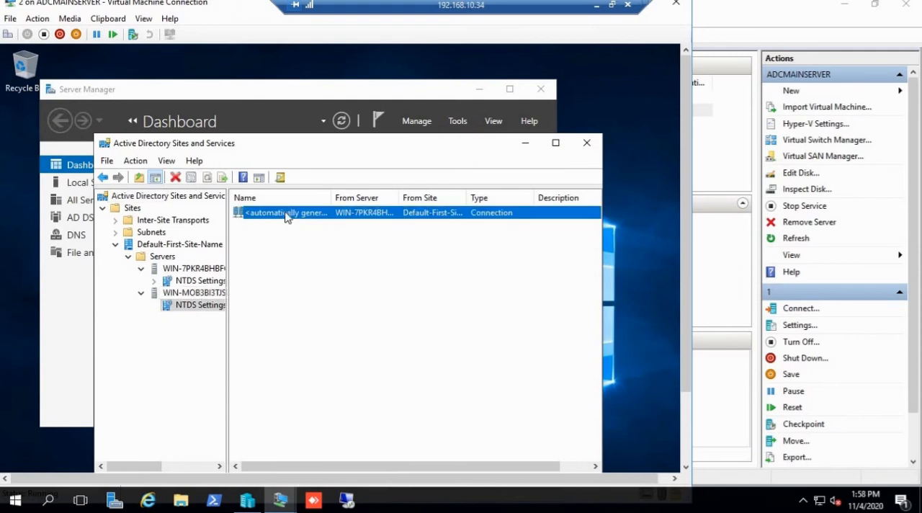
pyautogui.rightClick(286, 214)
pyautogui.click(330, 234)
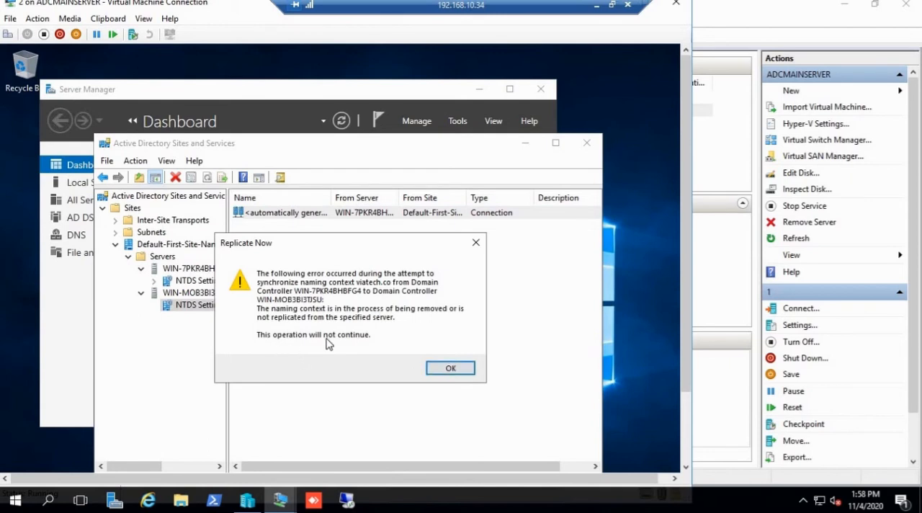
pyautogui.click(445, 369)
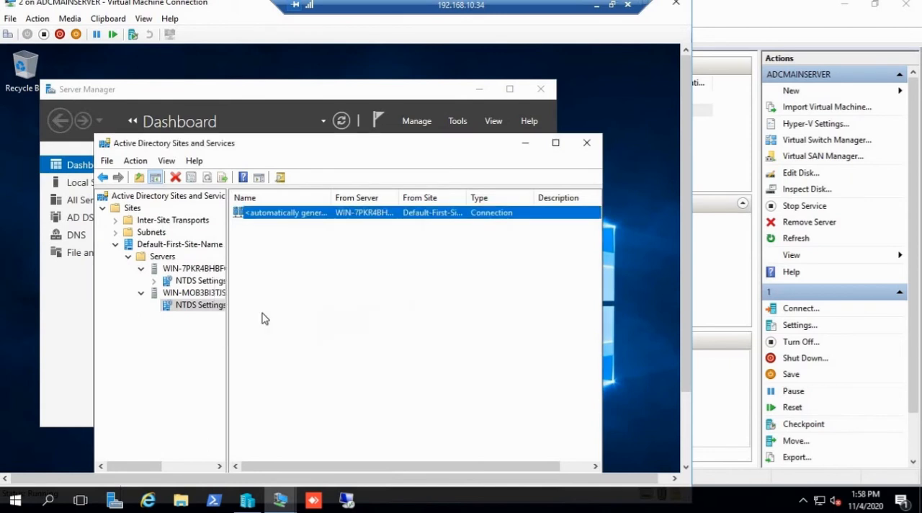
# Step: Try to run Check Replication Topology on the NTDS Settings of WIN-7PKR4BHBFG4 and dismiss the message
pyautogui.click(193, 282)
pyautogui.rightClick(193, 282)
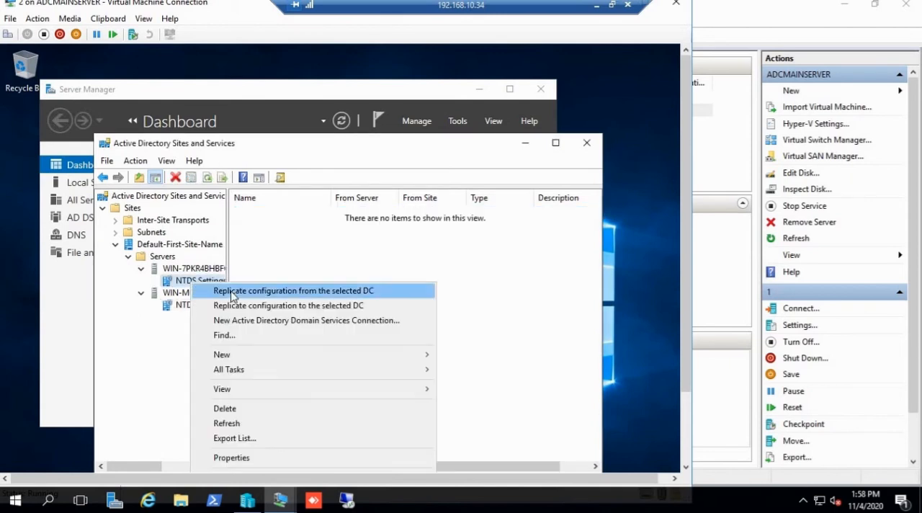
pyautogui.moveTo(353, 373)
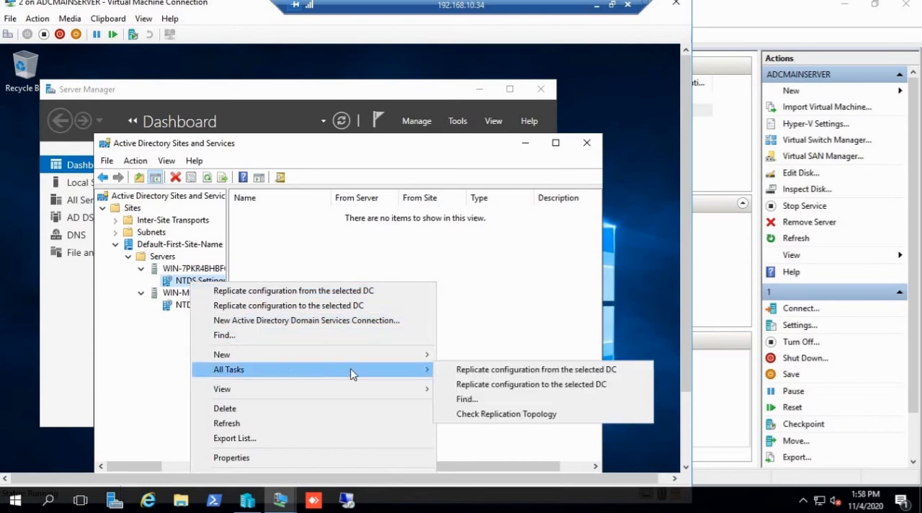
pyautogui.click(483, 418)
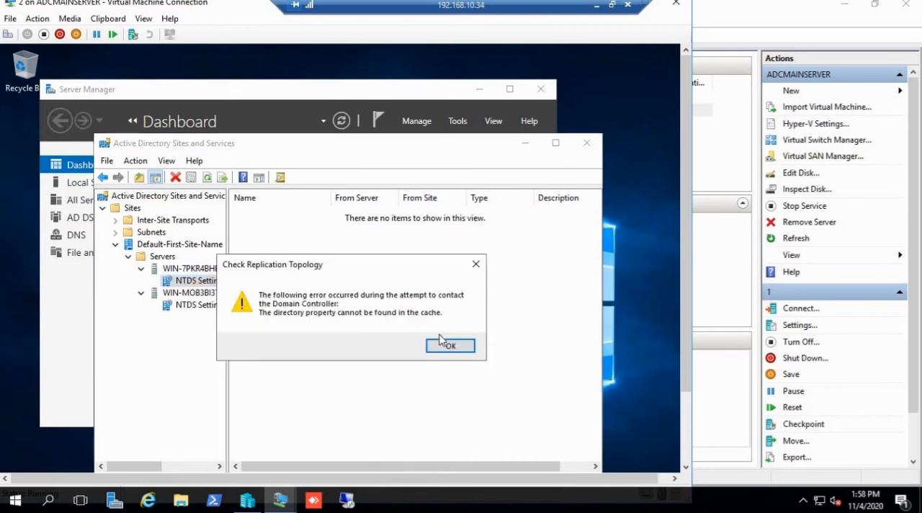
pyautogui.click(443, 344)
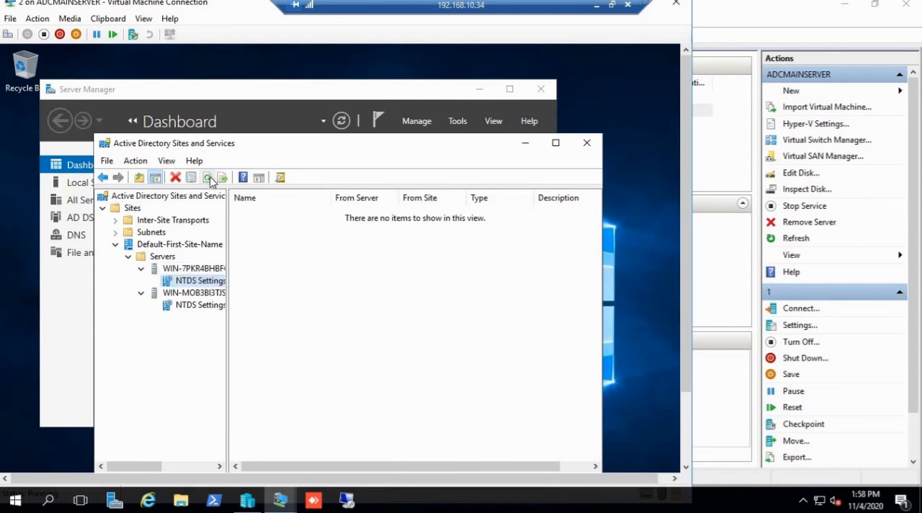
# Step: Retry the replication topology check on the NTDS Settings under WIN-7PKR4BHBFG4 and dismiss the message again
pyautogui.click(204, 269)
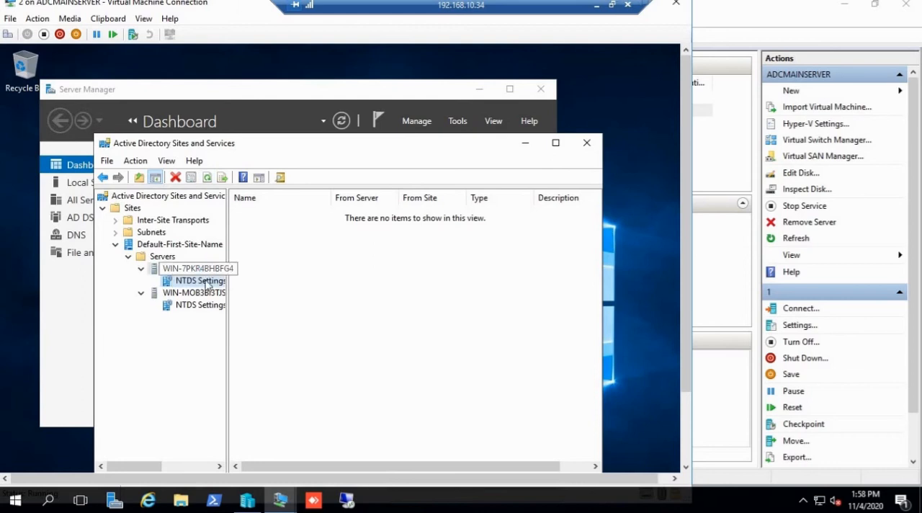
pyautogui.click(200, 280)
pyautogui.rightClick(202, 282)
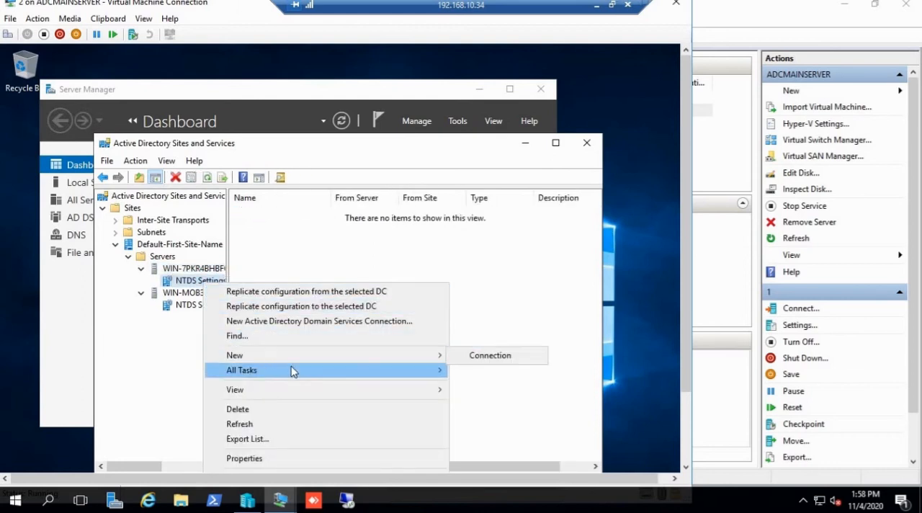
pyautogui.moveTo(294, 370)
pyautogui.click(506, 416)
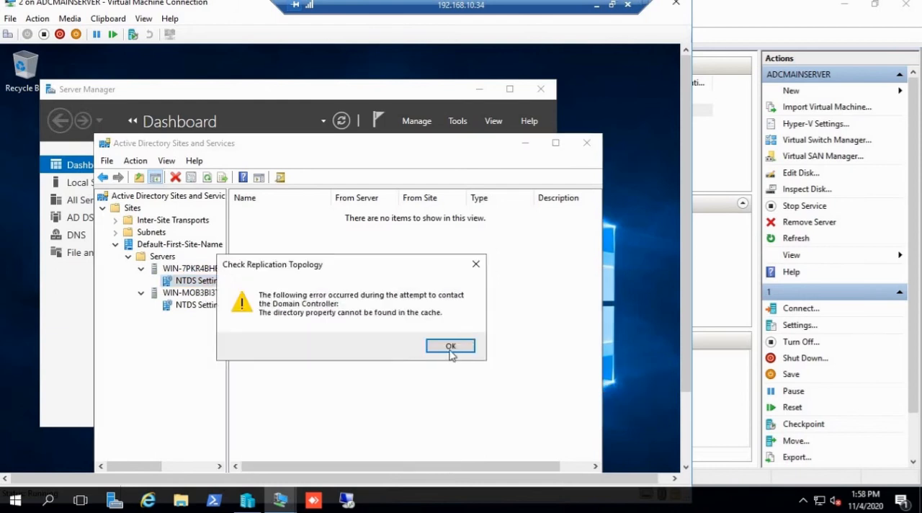
pyautogui.click(451, 347)
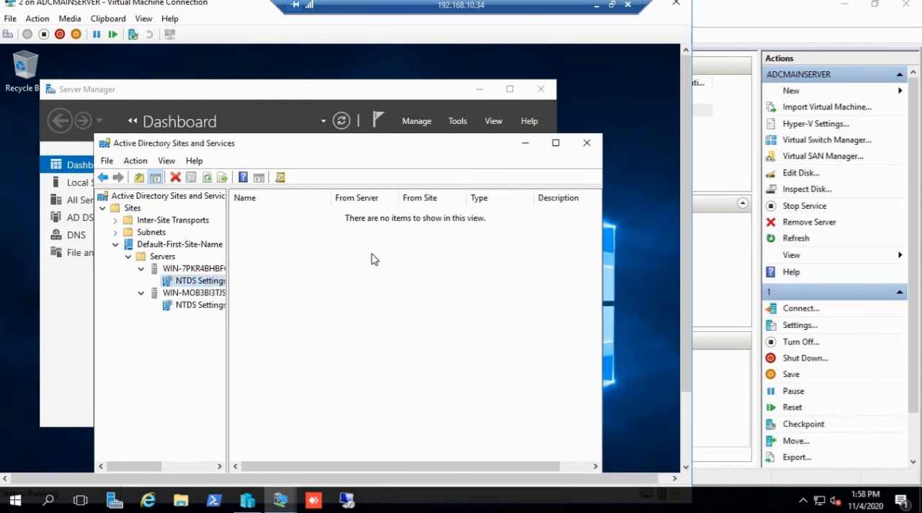
# Step: Compare the connections listed in the NTDS Settings of WIN-MOB3BI3TJSU and WIN-7PKR4BHBFG4
pyautogui.click(372, 260)
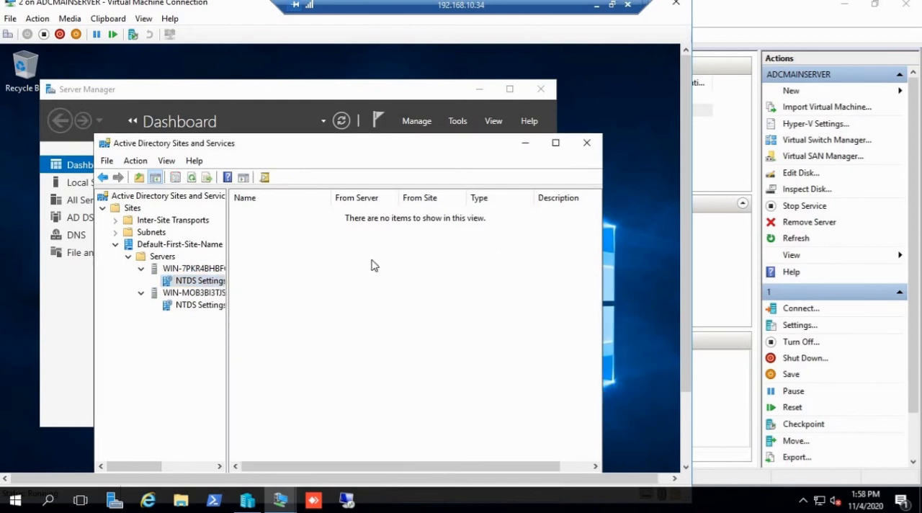
pyautogui.click(206, 306)
pyautogui.click(205, 283)
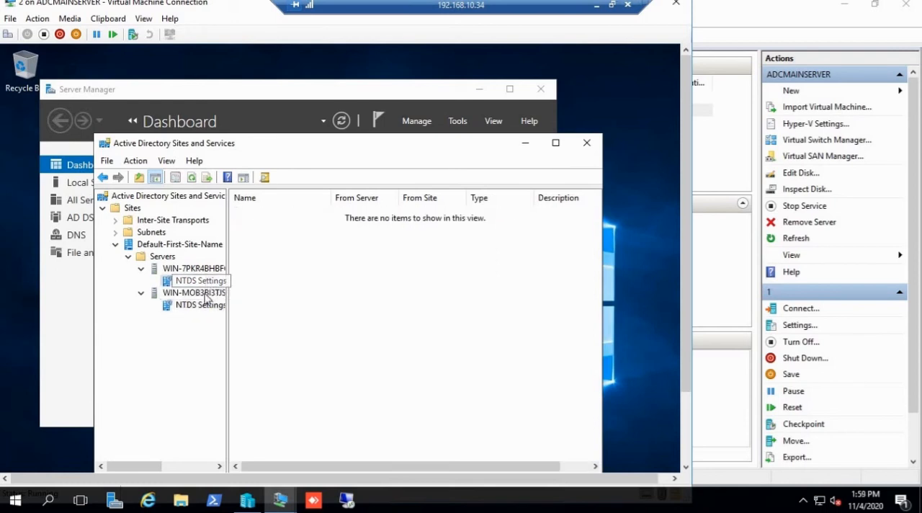
pyautogui.click(203, 306)
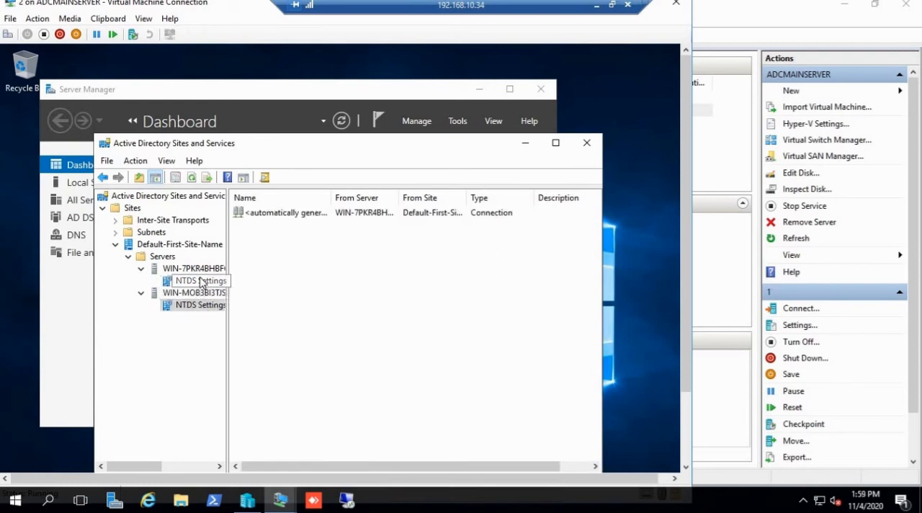
pyautogui.click(205, 281)
pyautogui.click(377, 284)
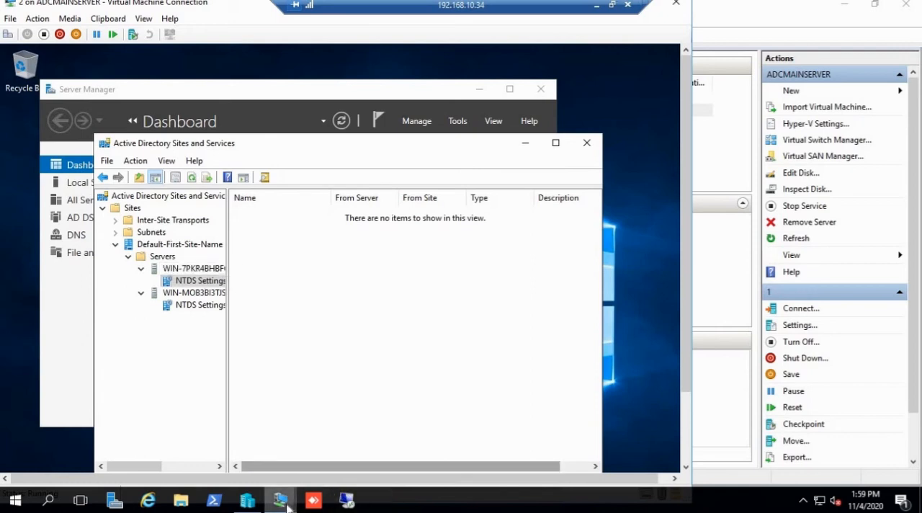
# Step: Switch to the virtual machine 1 connection and check how far its desktop and Server Manager have loaded
pyautogui.moveTo(283, 497)
pyautogui.click(224, 440)
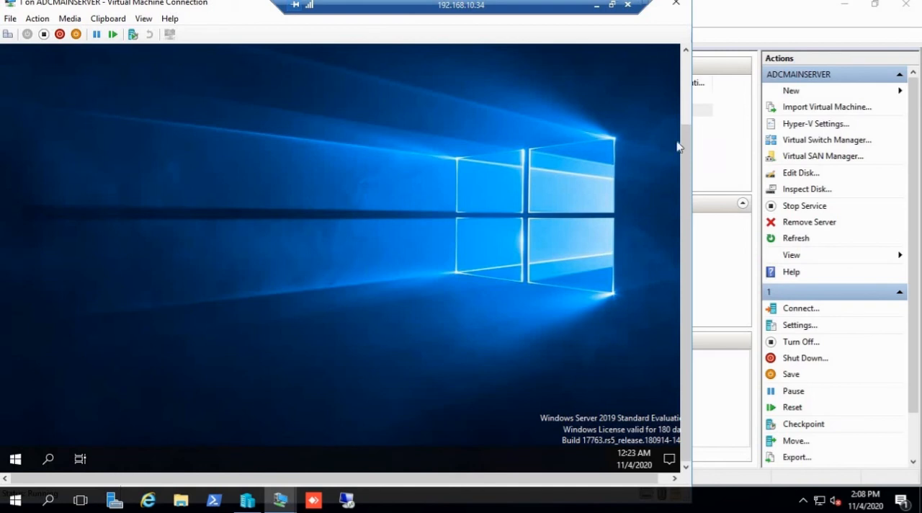
pyautogui.scroll(3, 685, 112)
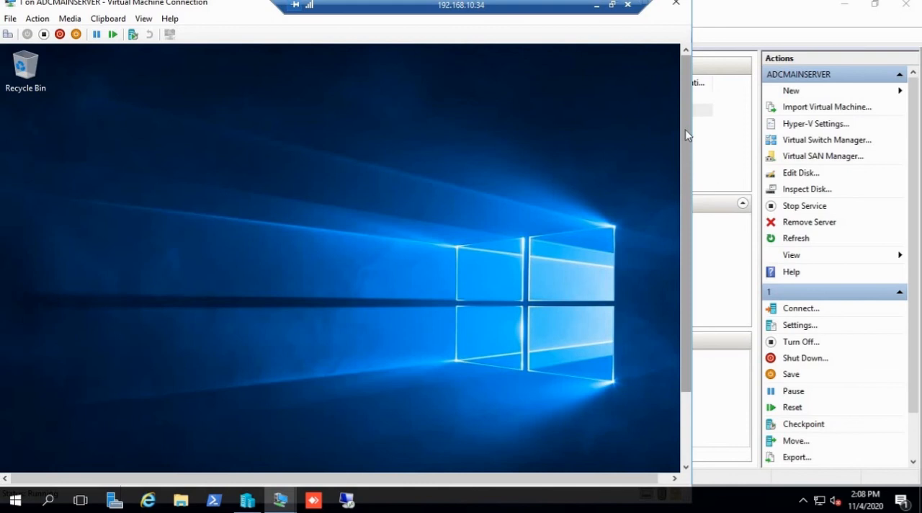
pyautogui.moveTo(685, 135); pyautogui.dragTo(700, 237)
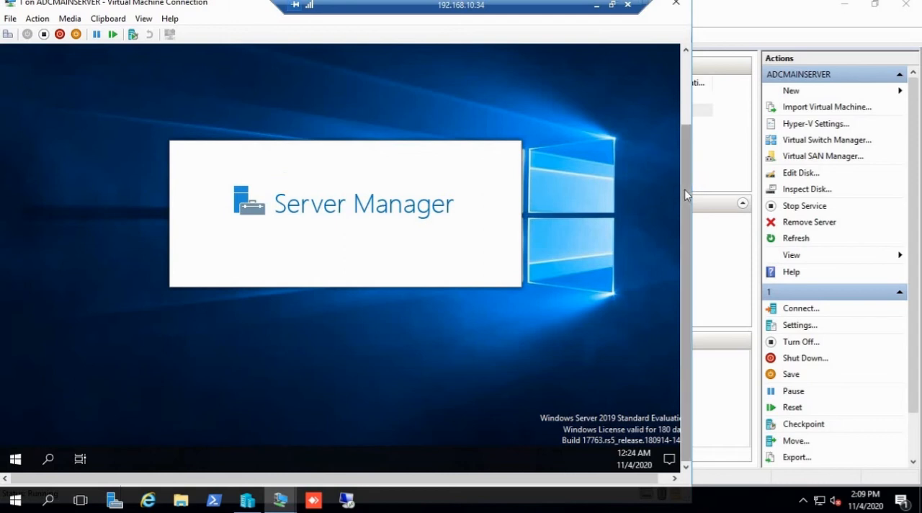
pyautogui.scroll(3, 686, 194)
pyautogui.scroll(-3, 686, 191)
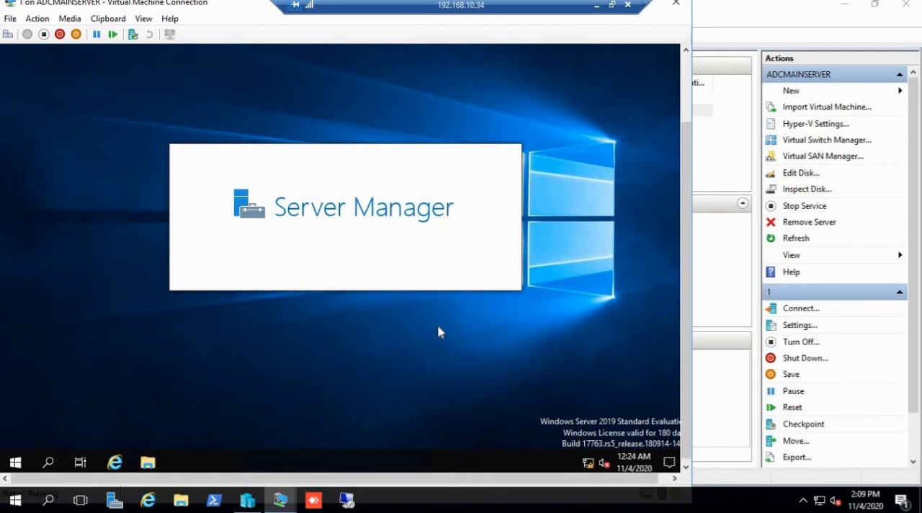
# Step: Switch back to virtual machine 2 and open Active Directory Sites and Services from Server Manager
pyautogui.click(287, 500)
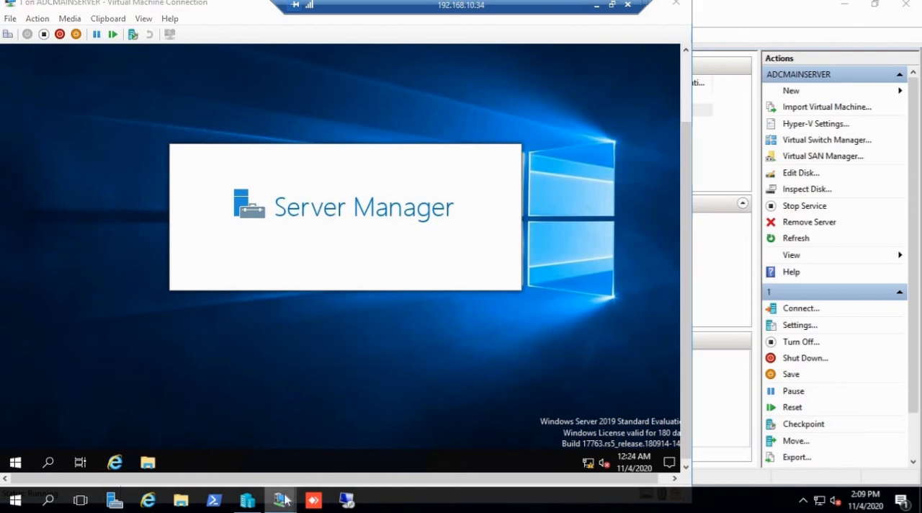
pyautogui.click(330, 439)
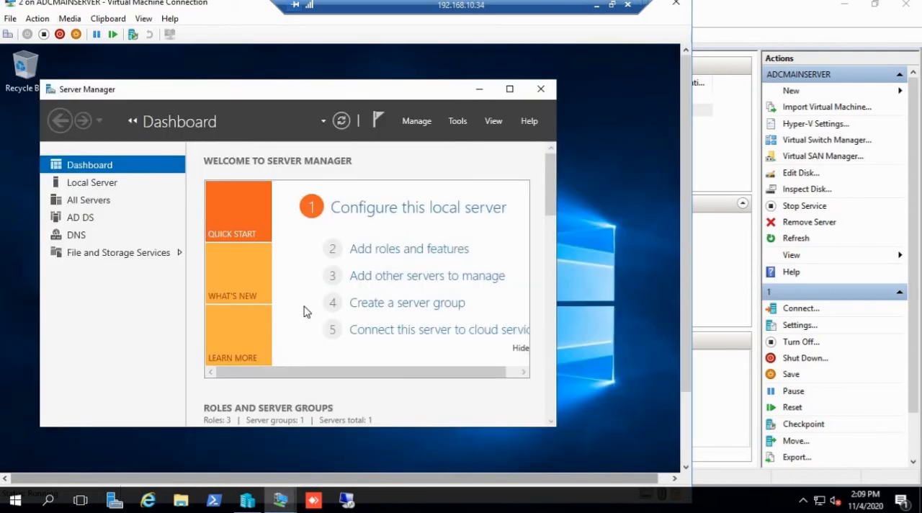
pyautogui.click(458, 121)
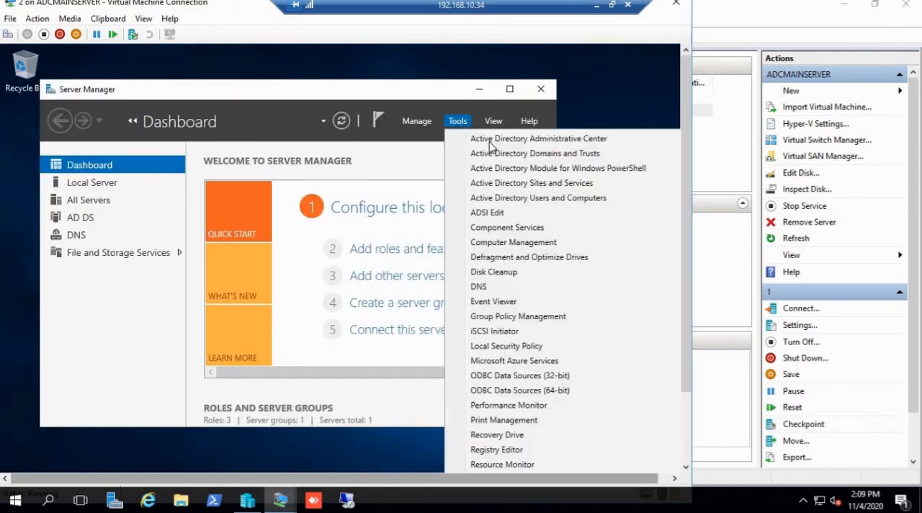
pyautogui.click(537, 183)
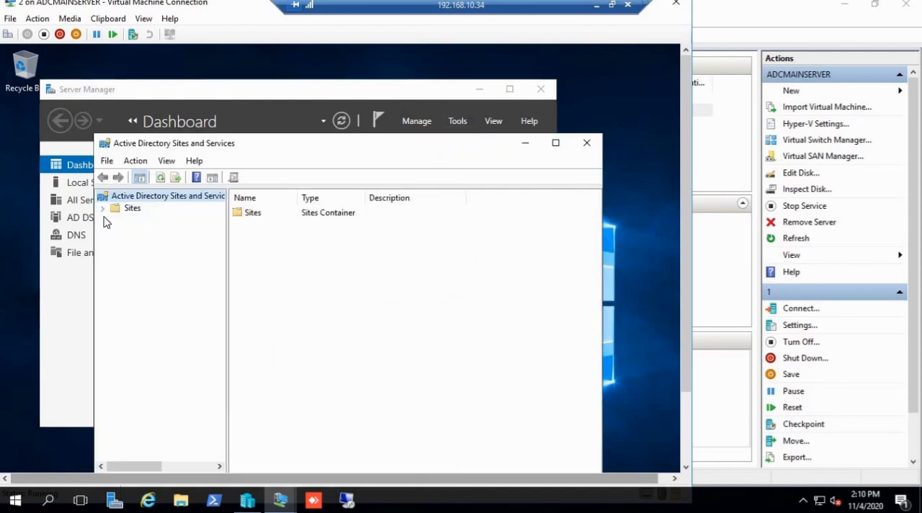
# Step: Expand Sites, Default-First-Site-Name and Servers, and select the NTDS Settings under WIN-7PKR4BHBFG4
pyautogui.click(103, 209)
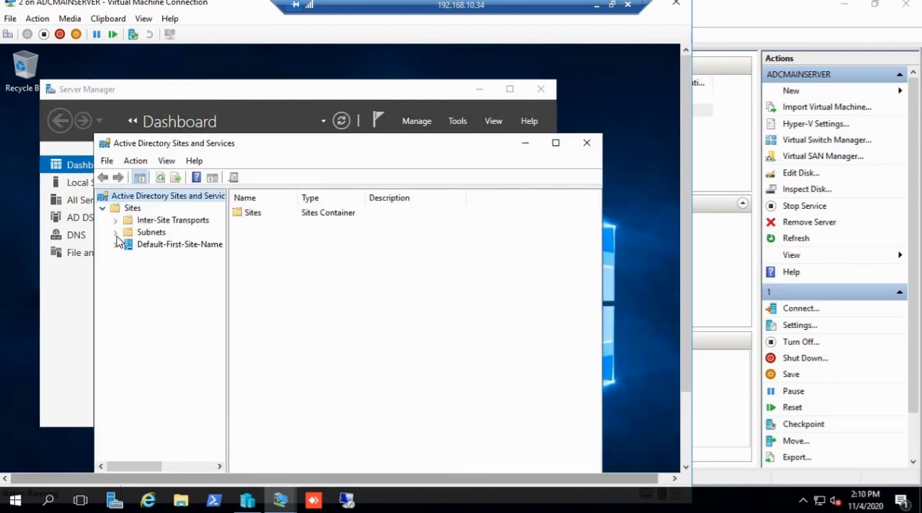
pyautogui.click(115, 245)
pyautogui.click(129, 257)
pyautogui.click(154, 270)
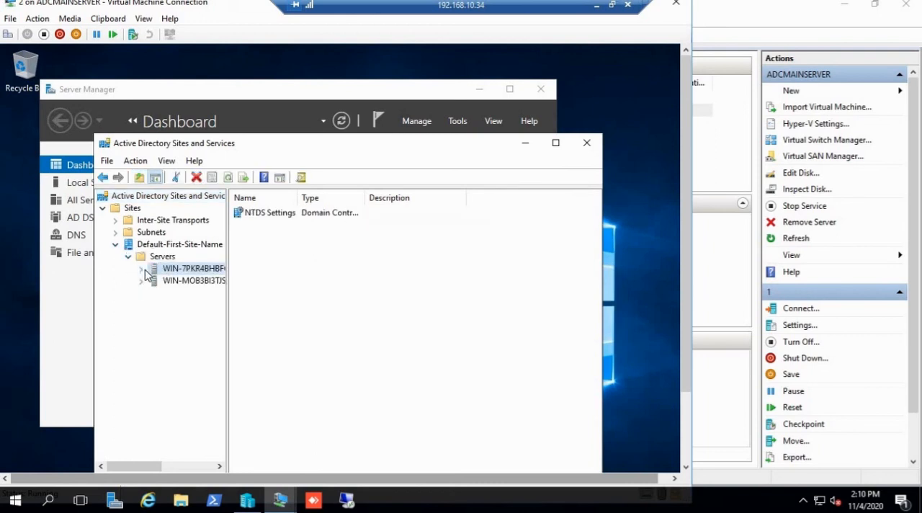
pyautogui.click(141, 269)
pyautogui.click(166, 285)
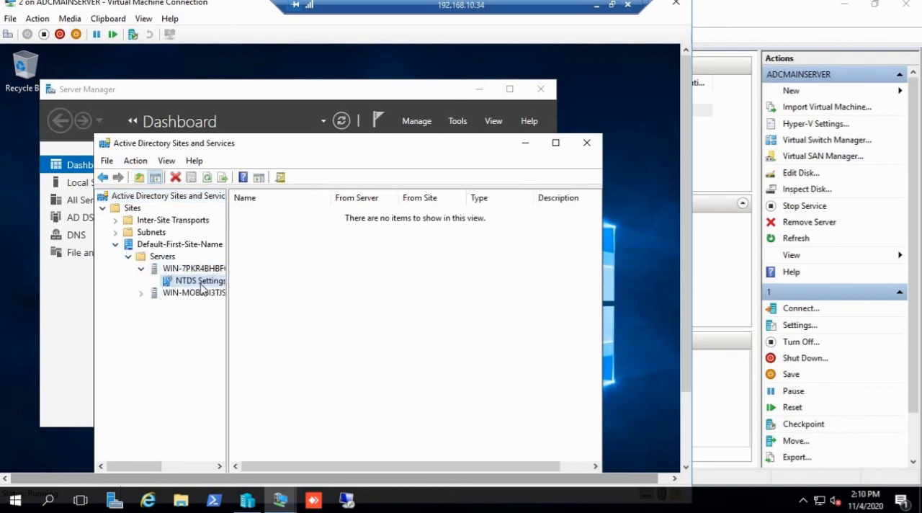
# Step: Try Check Replication Topology on the selected NTDS Settings, dismiss the message and minimize Active Directory Sites and Services
pyautogui.rightClick(202, 286)
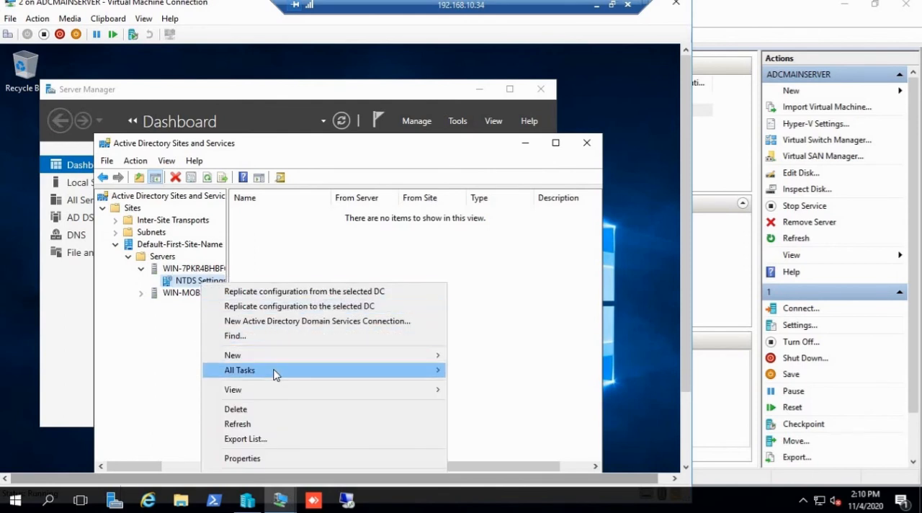
pyautogui.moveTo(276, 371)
pyautogui.click(493, 416)
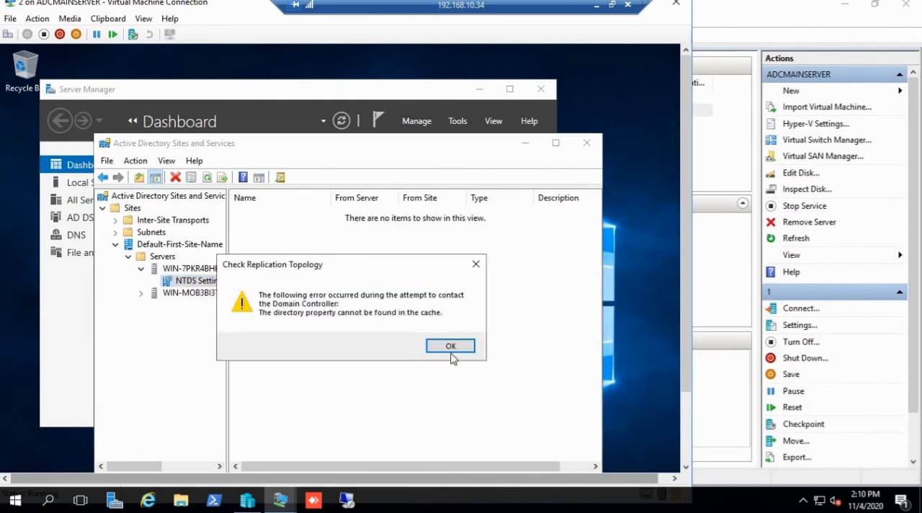
pyautogui.click(450, 348)
pyautogui.click(525, 143)
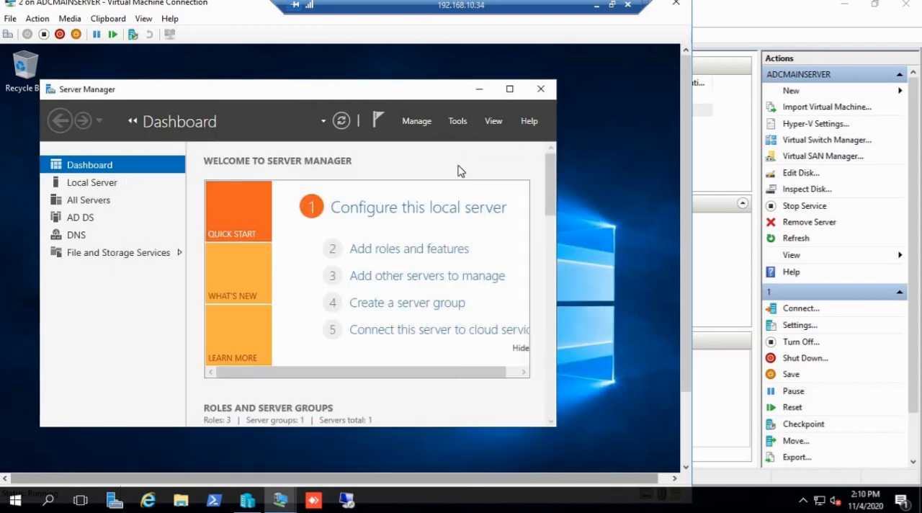
# Step: Switch to virtual machine 1 and open Active Directory Users and Computers there with a Run command
pyautogui.moveTo(281, 507)
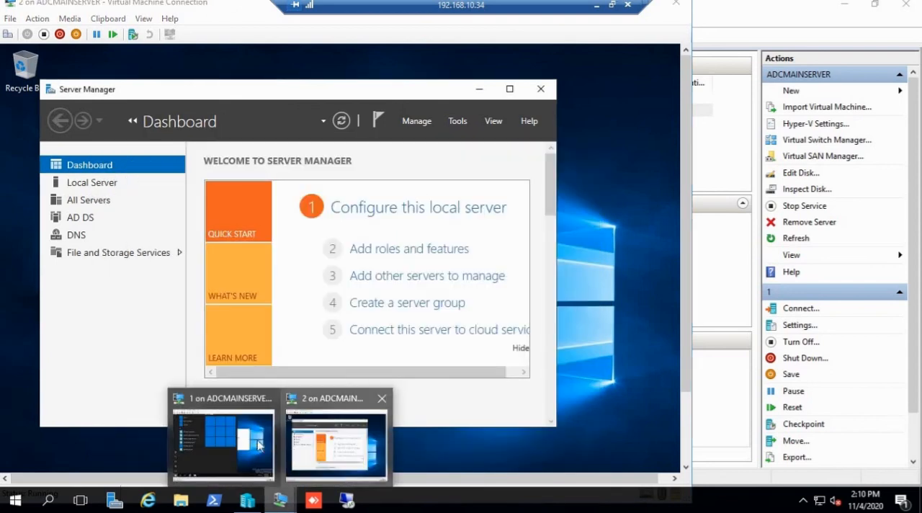
pyautogui.click(253, 441)
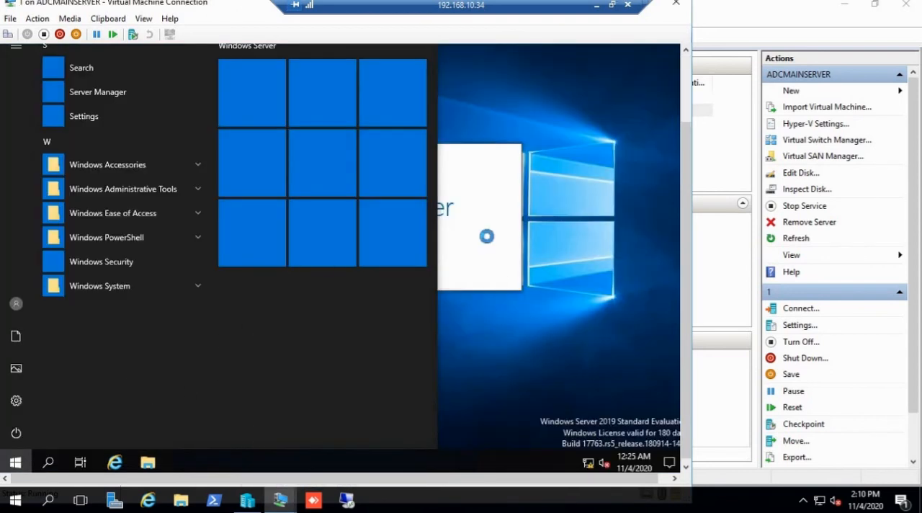
pyautogui.moveTo(682, 210); pyautogui.dragTo(683, 124)
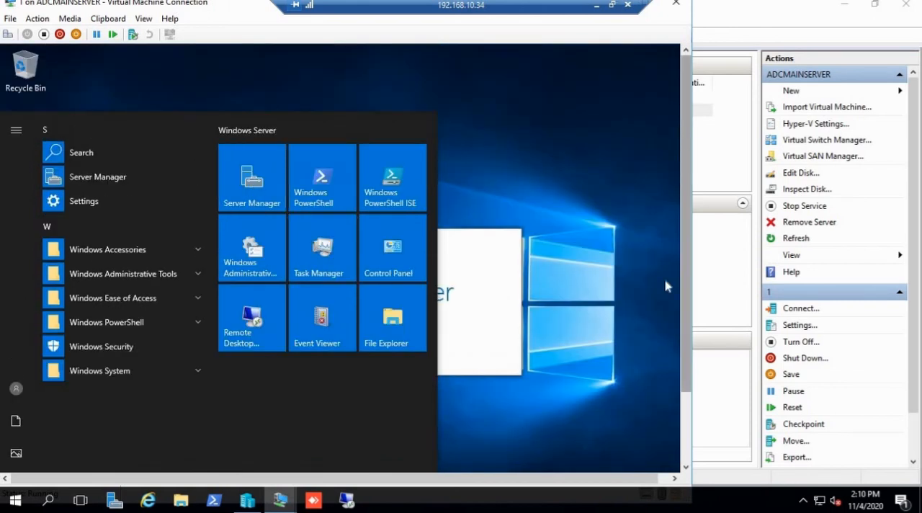
pyautogui.moveTo(684, 303); pyautogui.dragTo(682, 389)
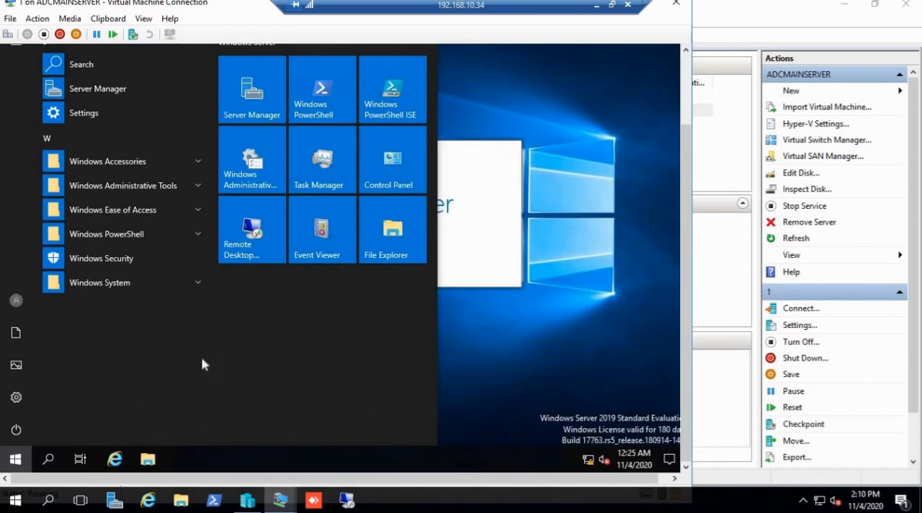
pyautogui.press('super+r')
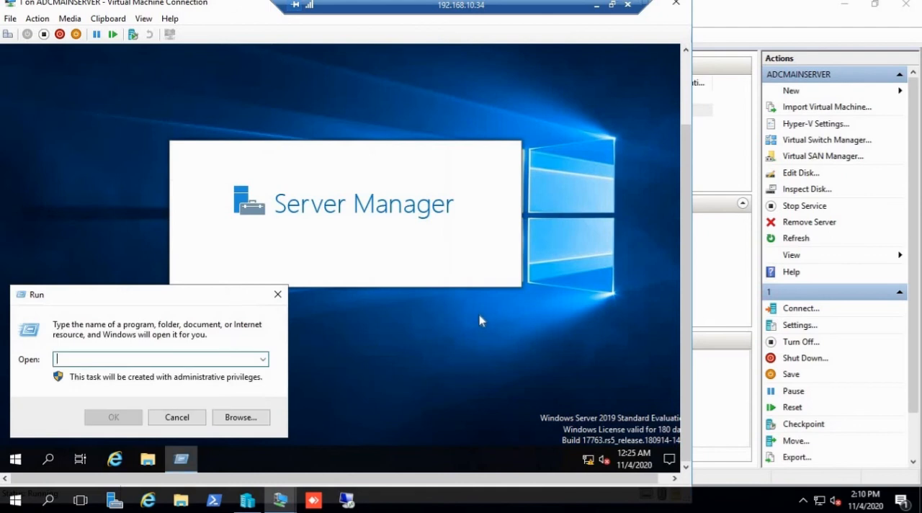
pyautogui.write('dsa.msc')
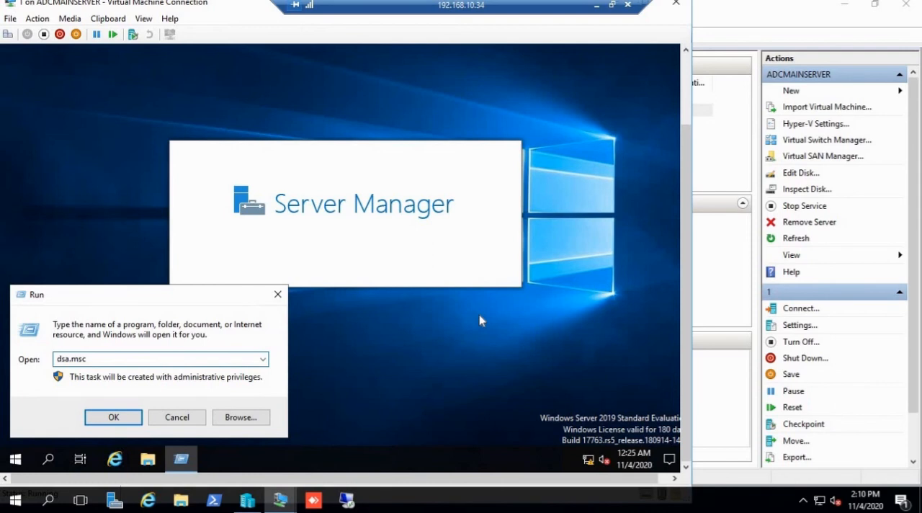
pyautogui.press('Return')
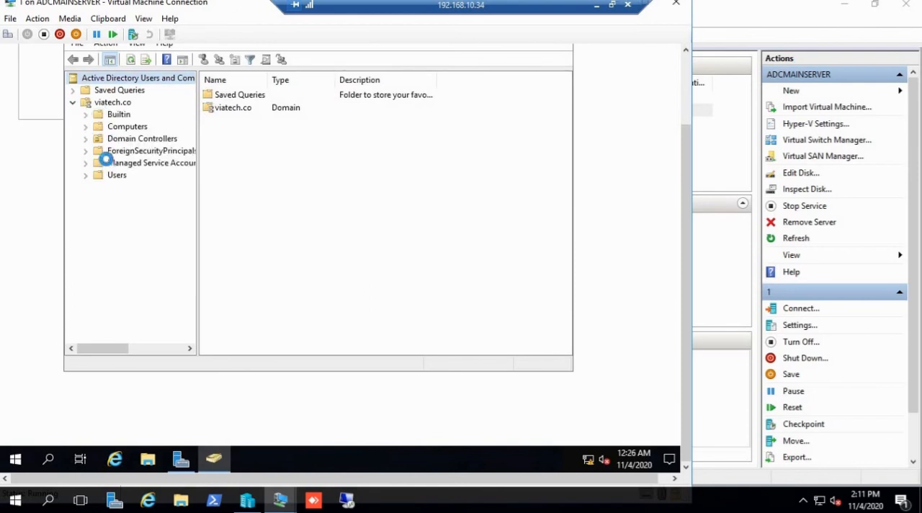
# Step: Show the contents of the viatech.co domain and select the test user to check its replication
pyautogui.click(113, 104)
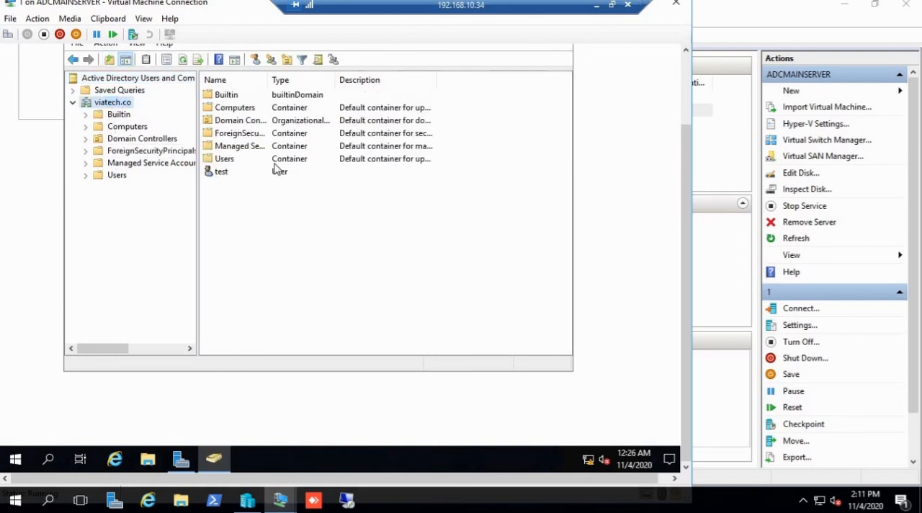
pyautogui.click(223, 175)
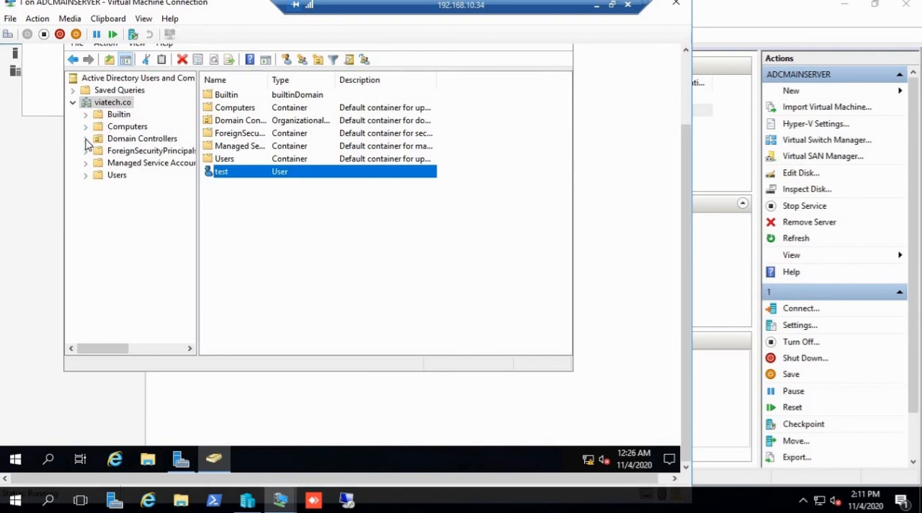
pyautogui.click(123, 140)
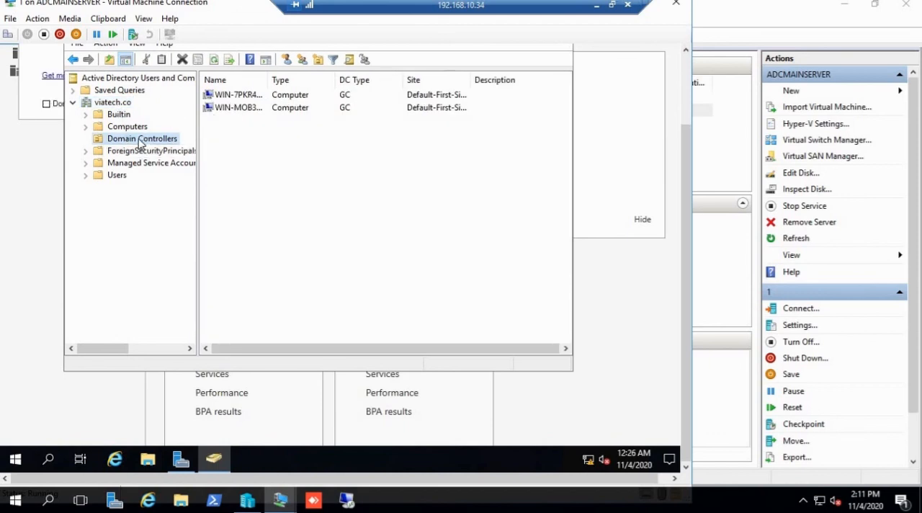
pyautogui.rightClick(140, 142)
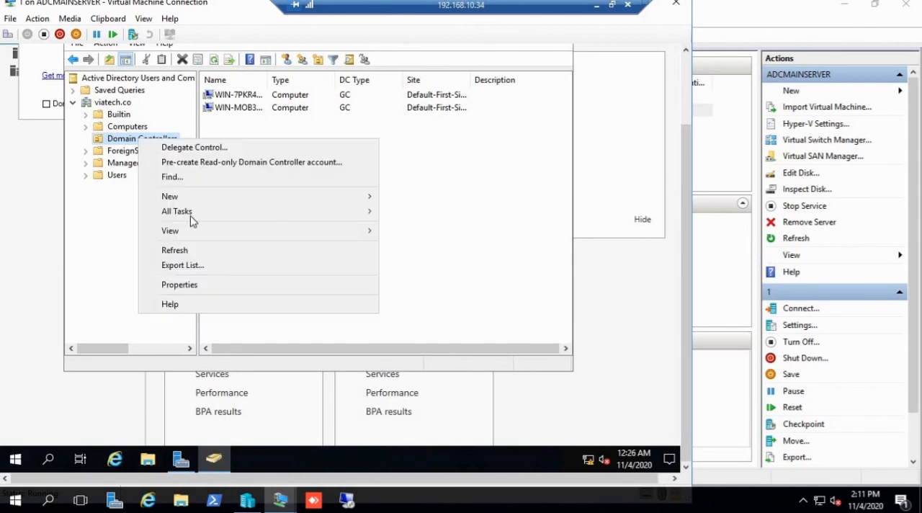
pyautogui.moveTo(187, 198)
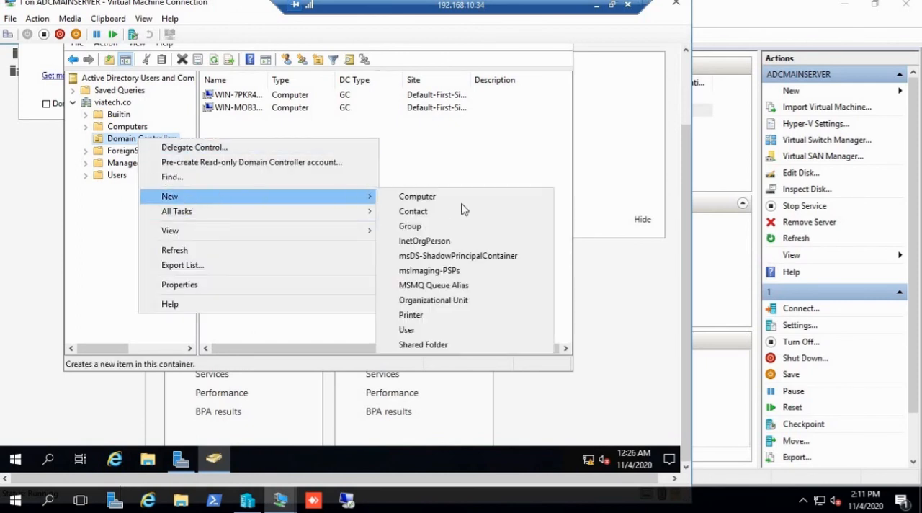
pyautogui.click(407, 328)
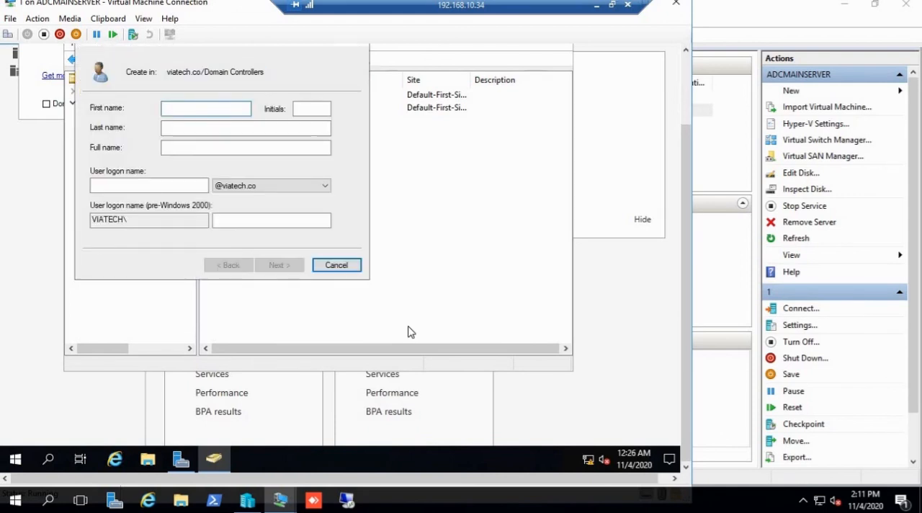
pyautogui.write('completed')
pyautogui.press('BackSpace')
pyautogui.press('BackSpace')
pyautogui.press('BackSpace')
pyautogui.press('BackSpace')
pyautogui.press('BackSpace')
pyautogui.press('BackSpace')
pyautogui.press('BackSpace')
pyautogui.press('BackSpace')
pyautogui.press('BackSpace')
pyautogui.write('ram')
pyautogui.press('Tab')
pyautogui.press('Tab')
pyautogui.press('Tab')
pyautogui.press('Tab')
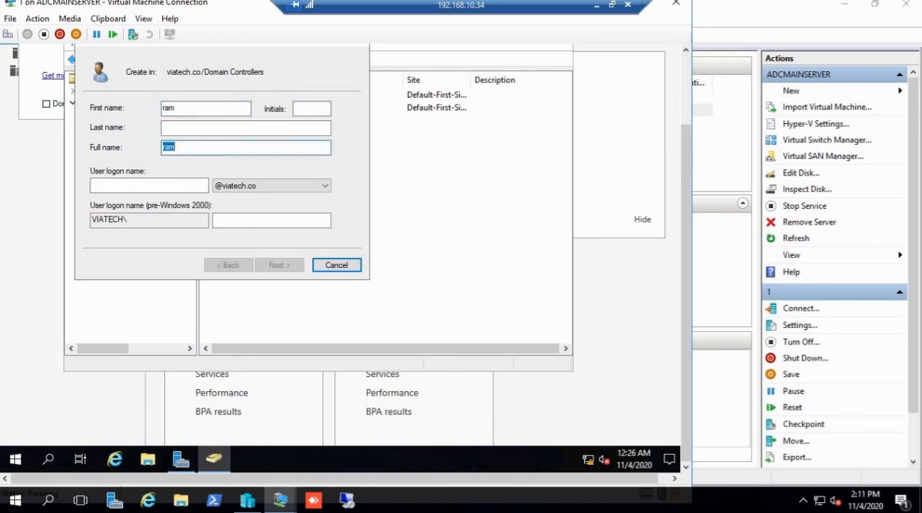
pyautogui.write('ram')
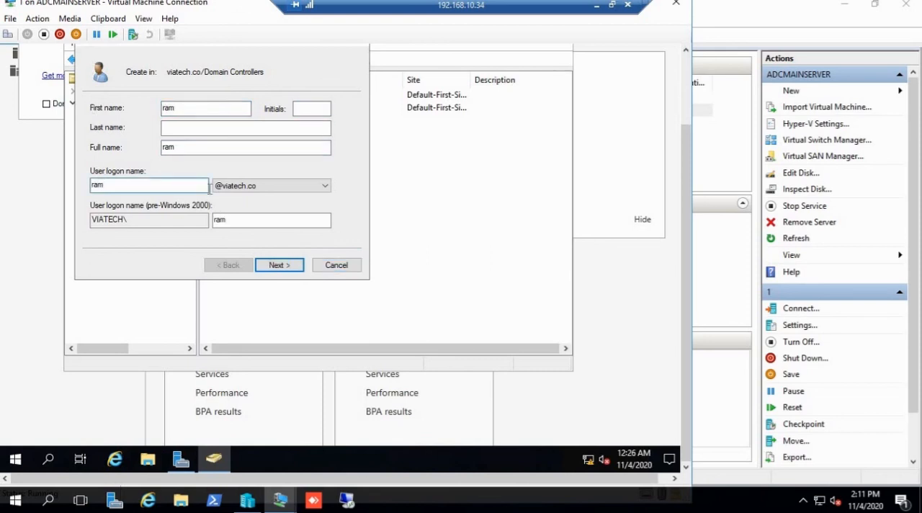
pyautogui.click(278, 265)
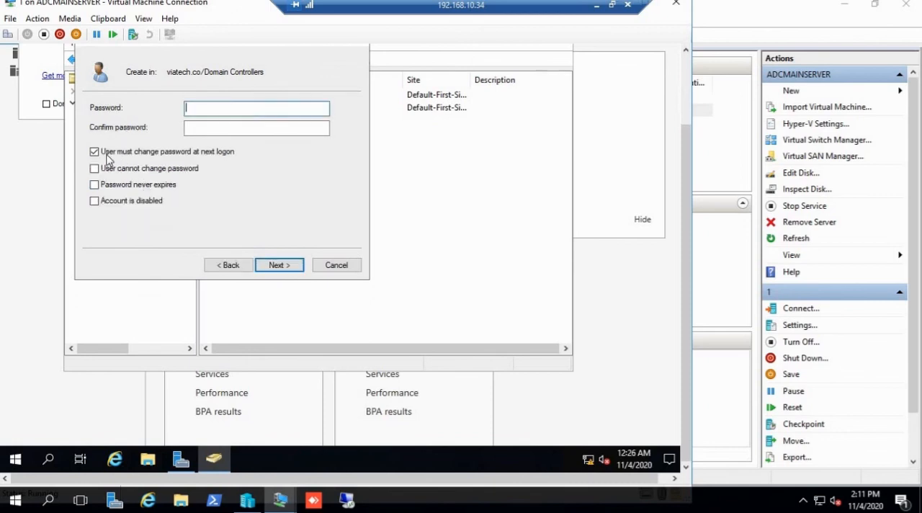
# Step: Clear the requirement to change the password at next logon, and enable User cannot change password and Password never expires
pyautogui.click(94, 152)
pyautogui.click(95, 169)
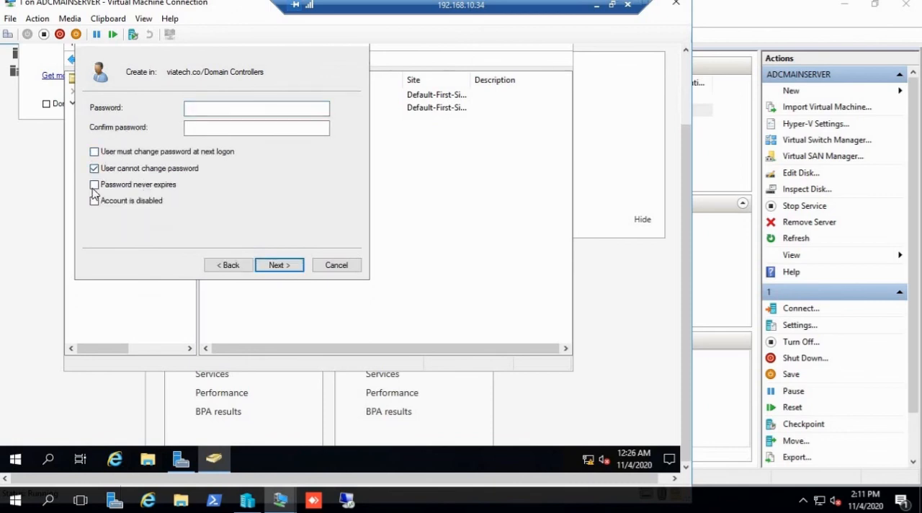
pyautogui.click(94, 185)
# Step: Enter and confirm the new user's account password and finish creating the user, dismissing any error message
pyautogui.click(193, 109)
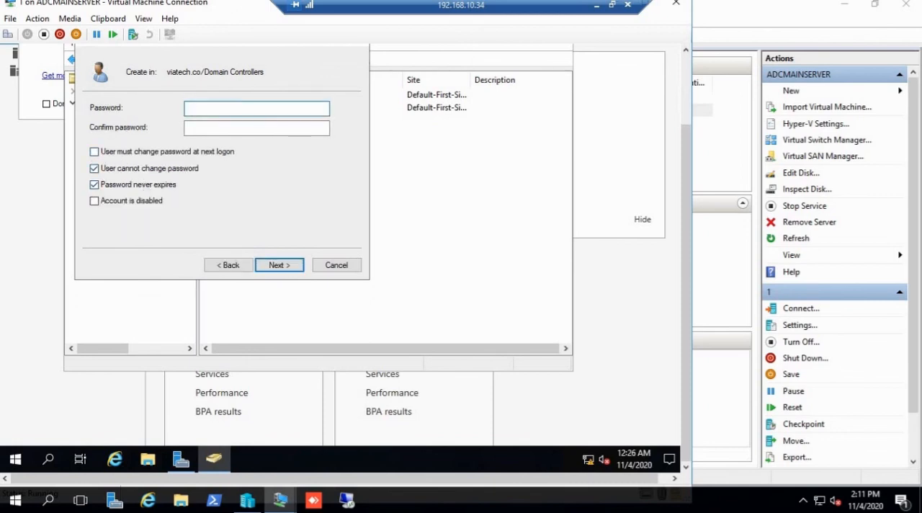
pyautogui.write('•••••')
pyautogui.press('Tab')
pyautogui.write('•')
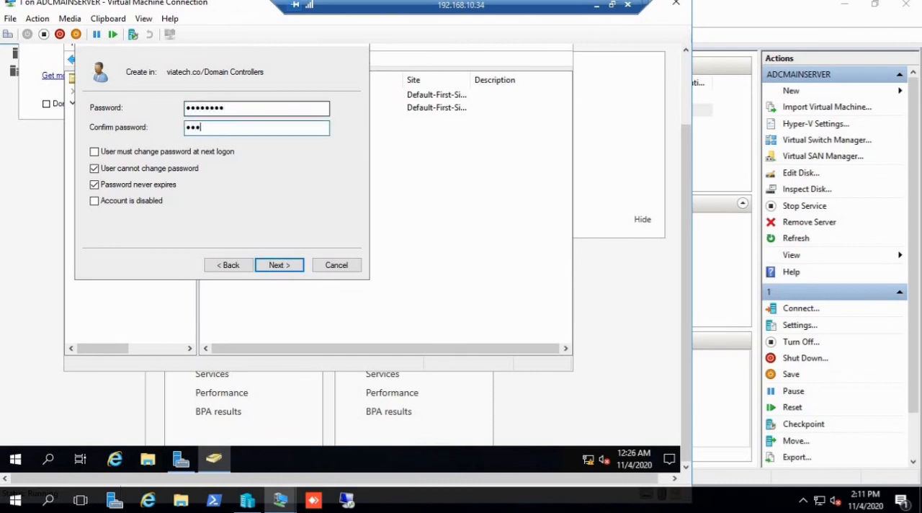
pyautogui.click(267, 262)
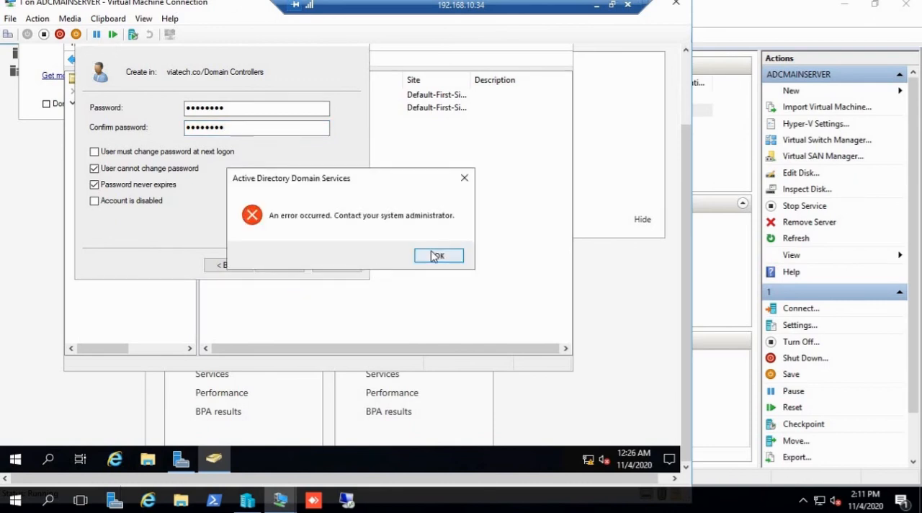
pyautogui.press('Return')
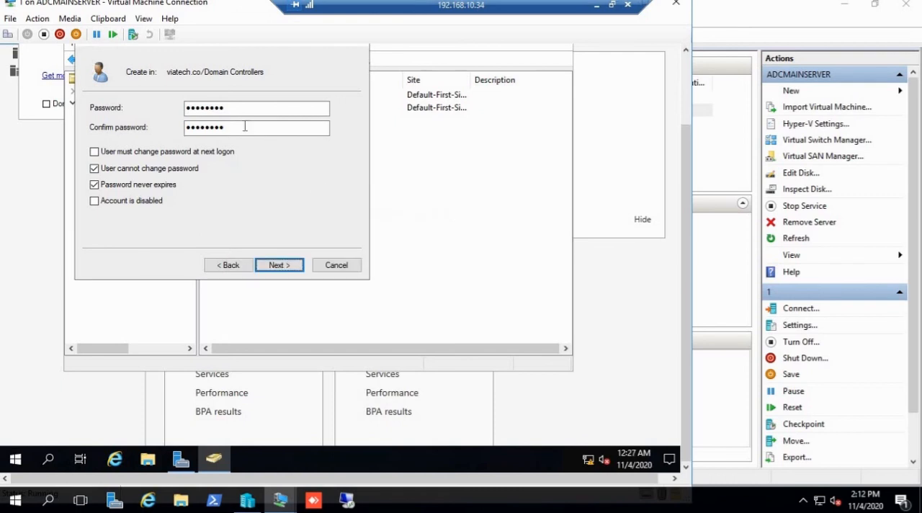
pyautogui.click(271, 264)
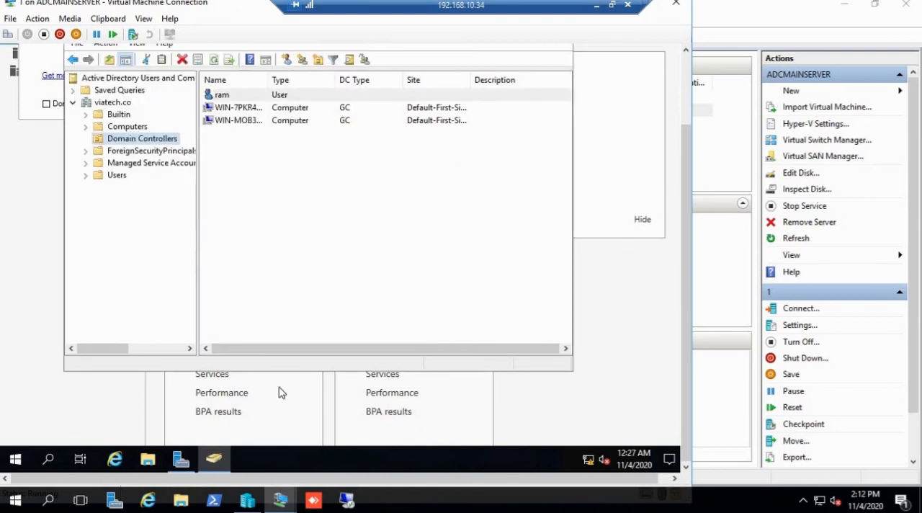
# Step: Switch to virtual machine 2 and view the viatech.co Domain Controllers container in Active Directory Users and Computers
pyautogui.moveTo(285, 502)
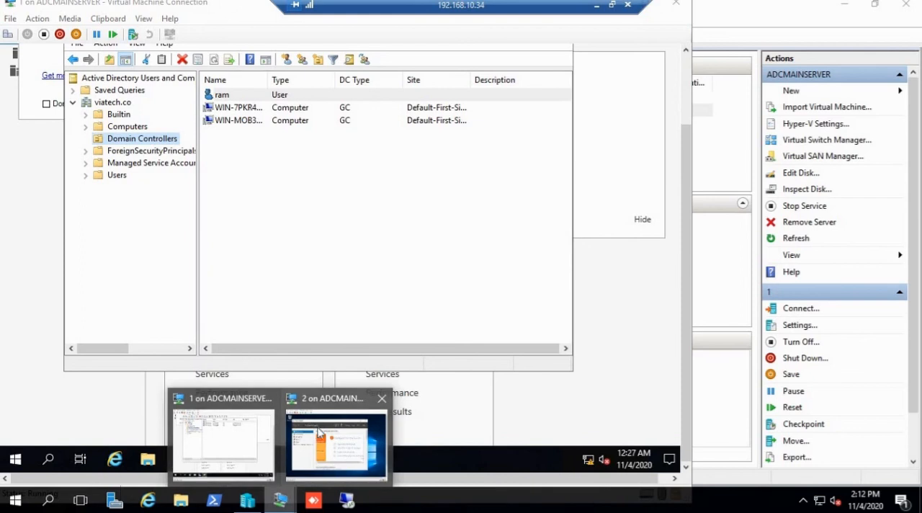
pyautogui.click(334, 440)
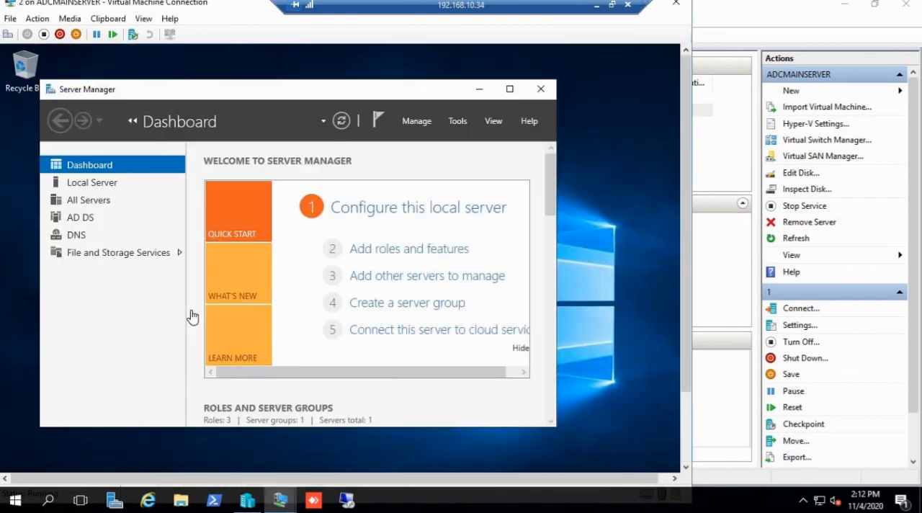
pyautogui.click(458, 121)
pyautogui.click(543, 195)
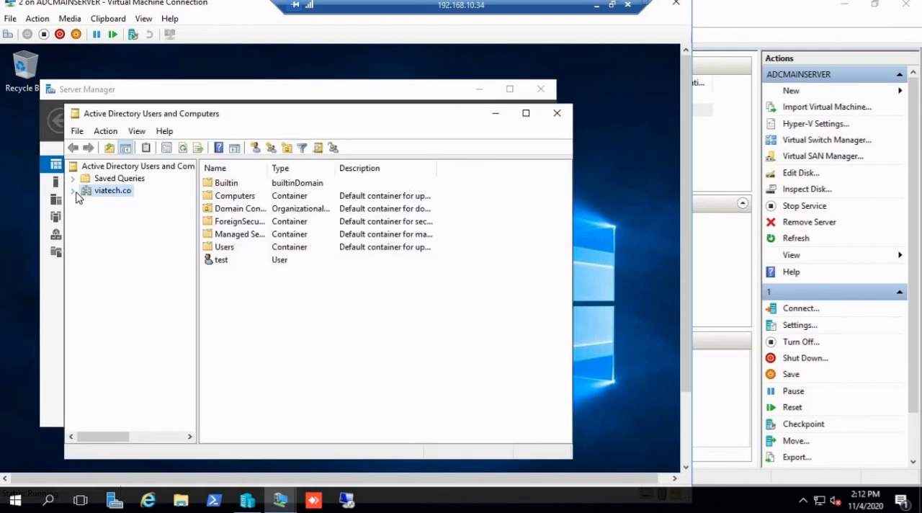
pyautogui.click(74, 191)
pyautogui.click(141, 226)
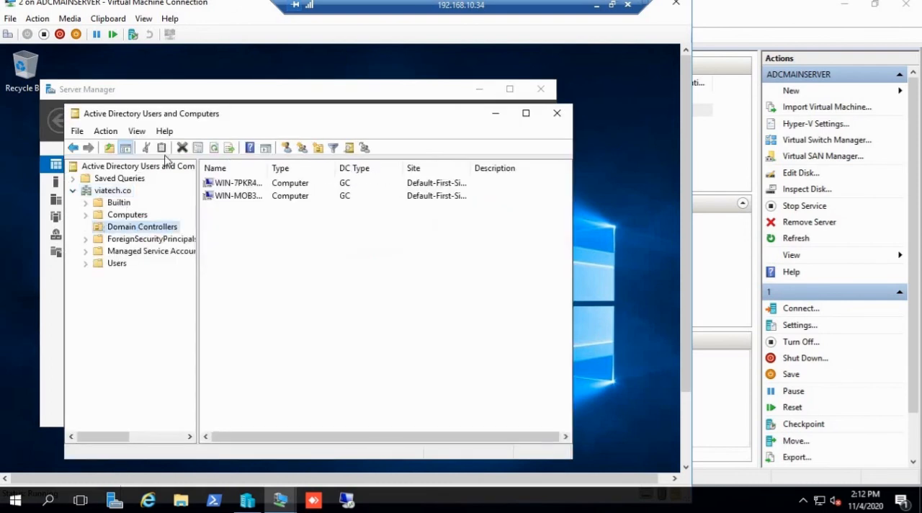
# Step: Refresh the Domain Controllers container on virtual machine 2 repeatedly to check for the newly created user
pyautogui.click(215, 149)
pyautogui.click(215, 151)
pyautogui.click(216, 151)
pyautogui.click(215, 152)
pyautogui.click(215, 151)
pyautogui.rightClick(153, 233)
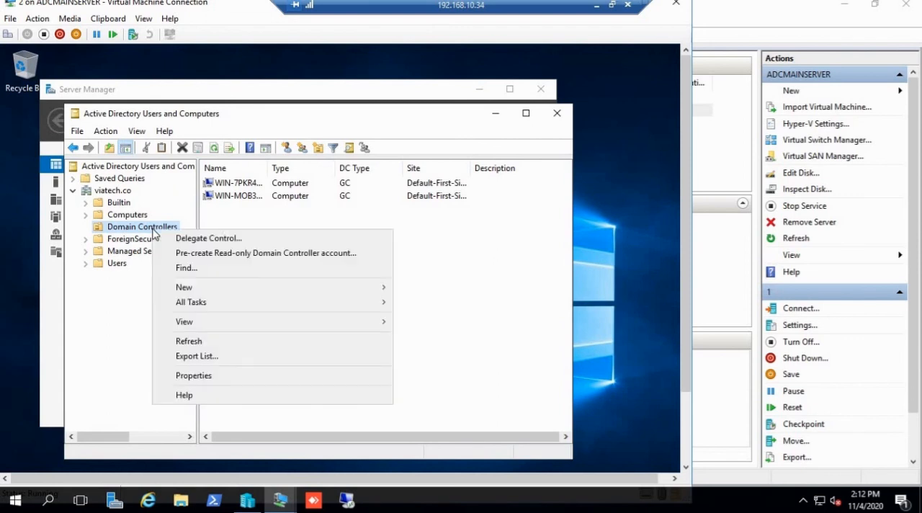
pyautogui.moveTo(205, 314)
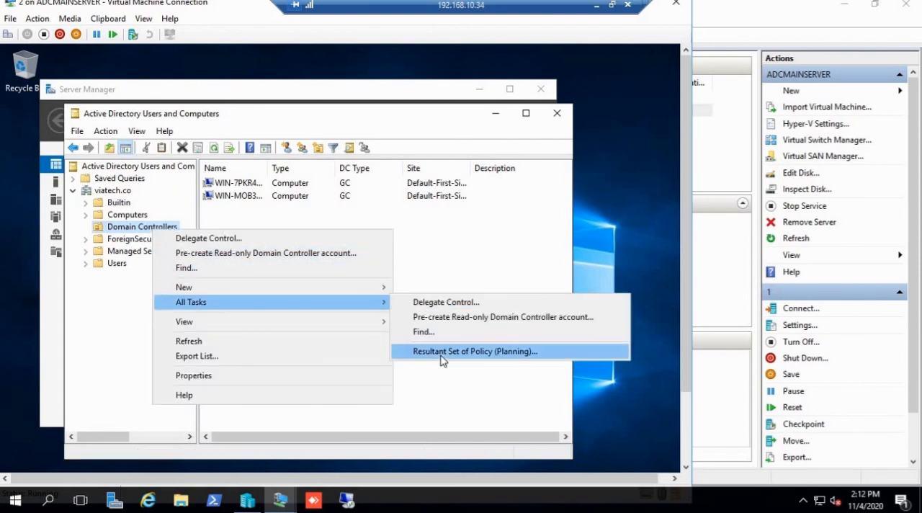
pyautogui.click(483, 250)
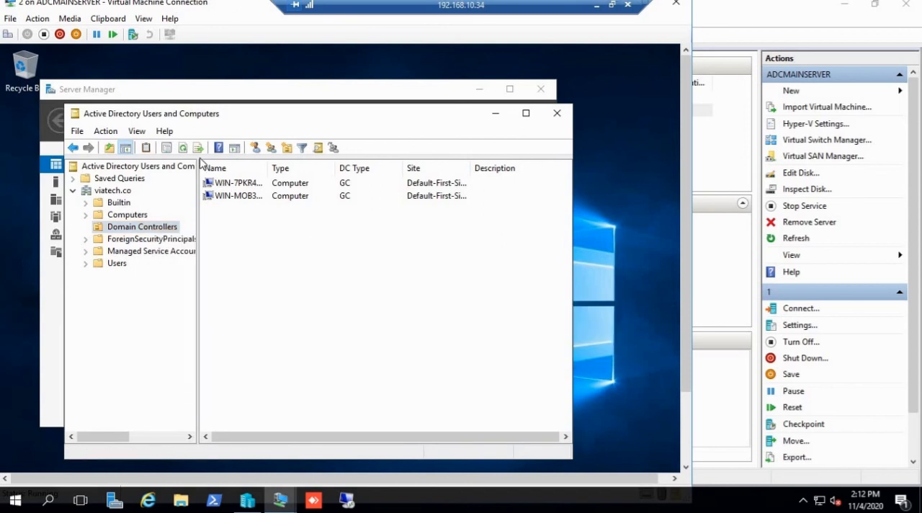
pyautogui.click(184, 150)
# Step: Refresh the whole viatech.co domain and recheck its Domain Controllers container for the new user
pyautogui.click(113, 191)
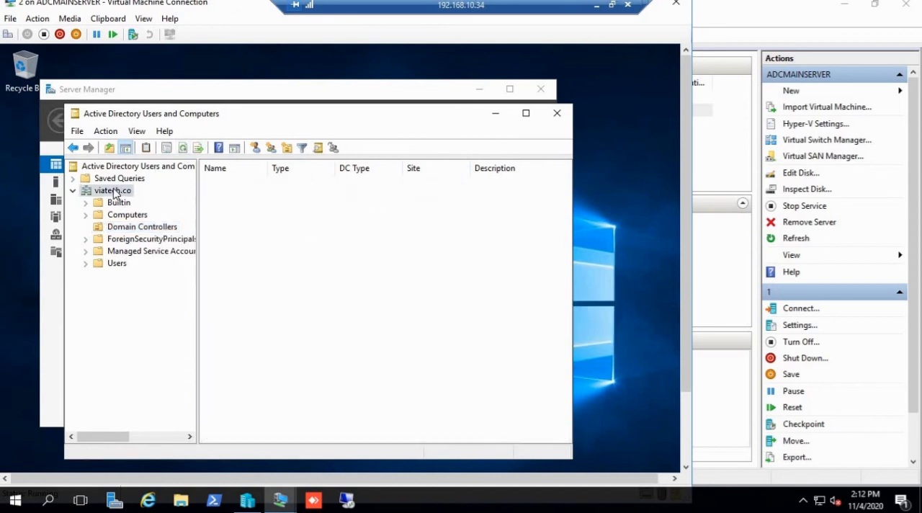
pyautogui.rightClick(113, 193)
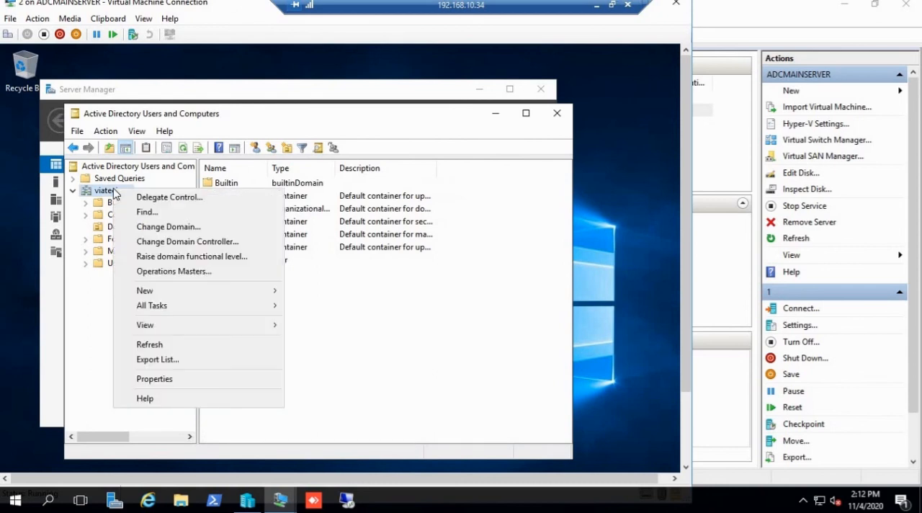
pyautogui.moveTo(198, 311)
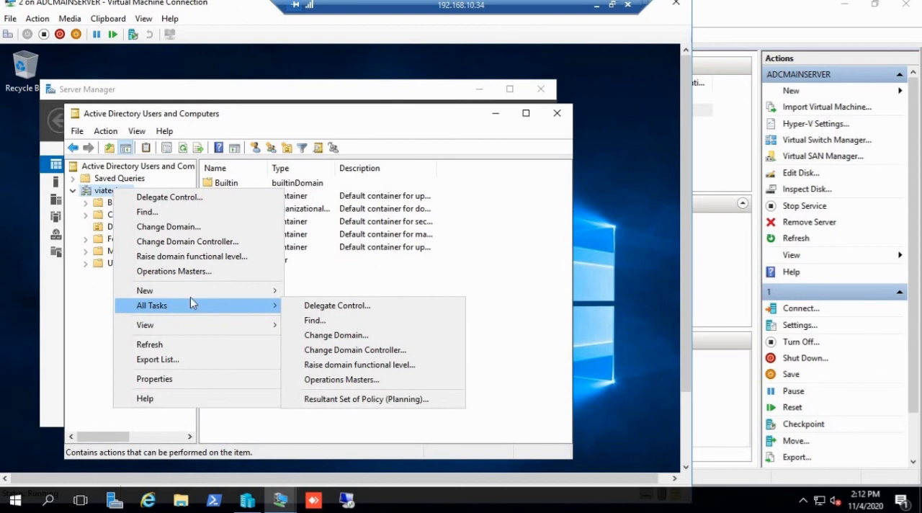
pyautogui.click(167, 345)
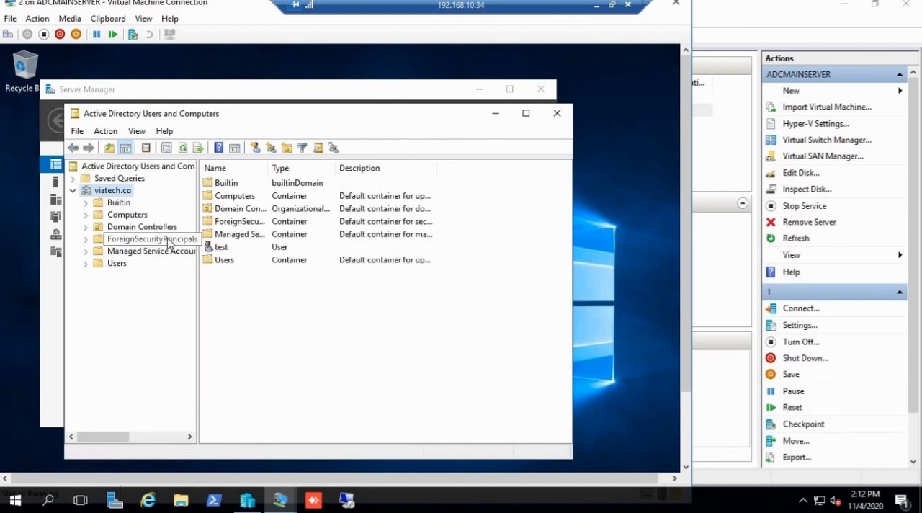
pyautogui.click(144, 227)
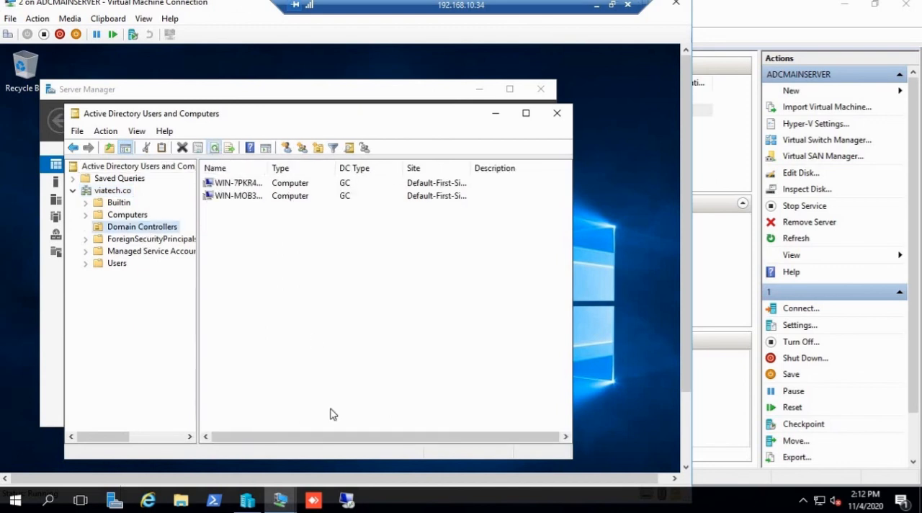
# Step: Return to virtual machine 1 and refresh its Domain Controllers container to recheck the new user there
pyautogui.moveTo(282, 499)
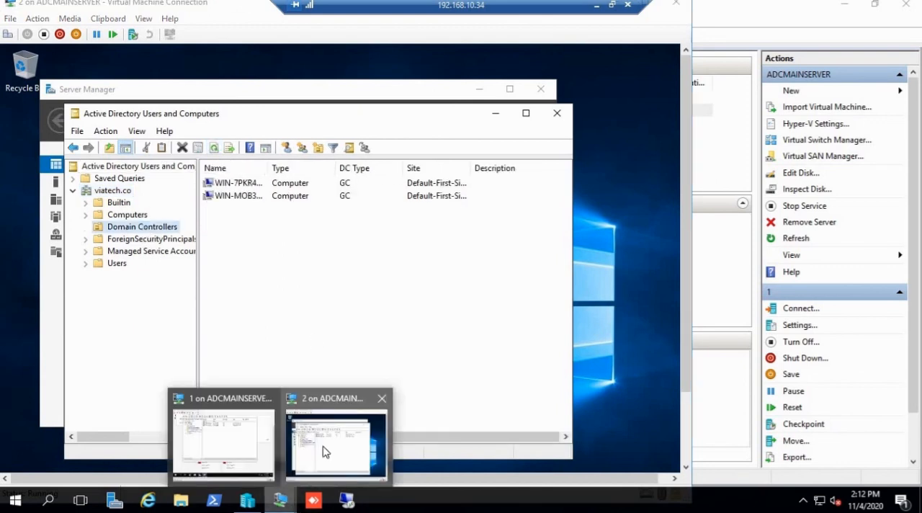
pyautogui.click(242, 438)
pyautogui.click(222, 195)
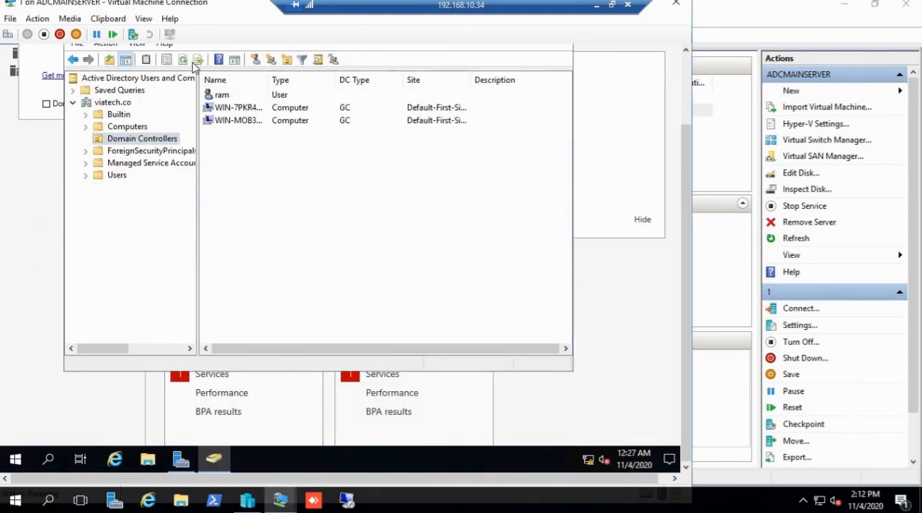
pyautogui.click(182, 61)
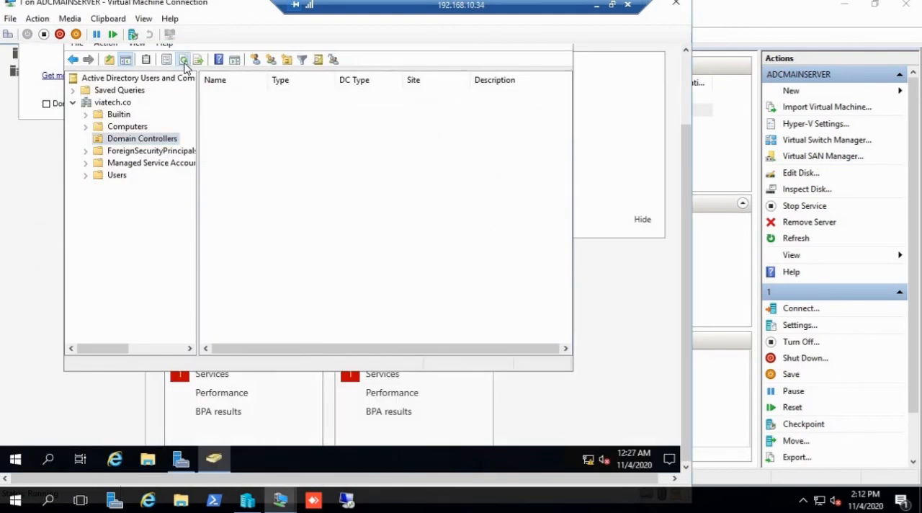
pyautogui.click(152, 141)
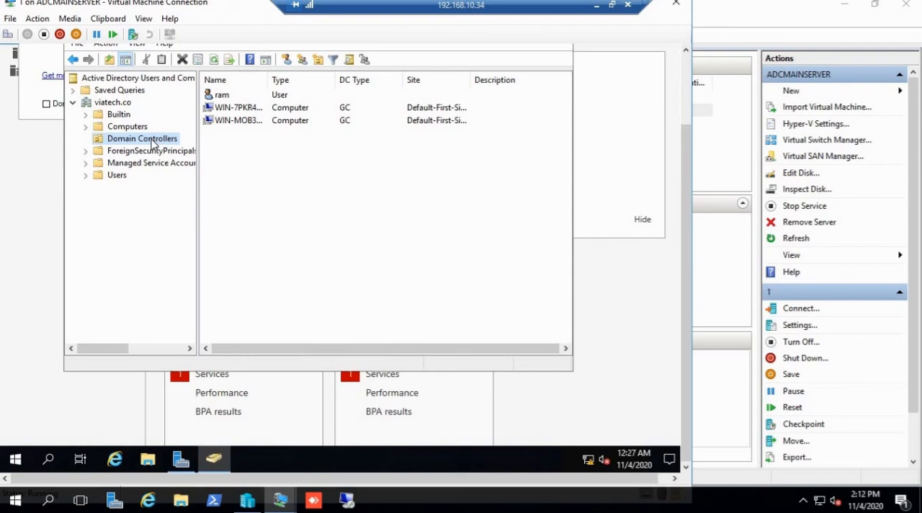
pyautogui.click(306, 202)
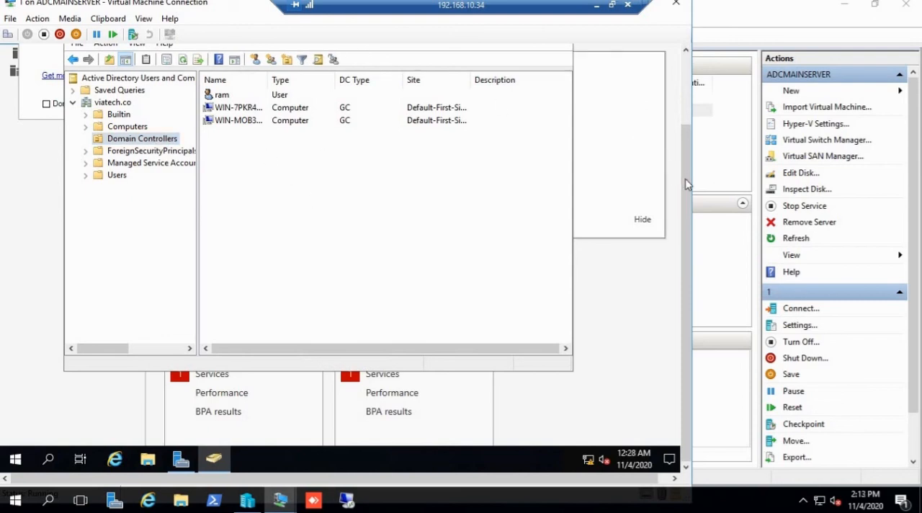
pyautogui.scroll(2, 677, 108)
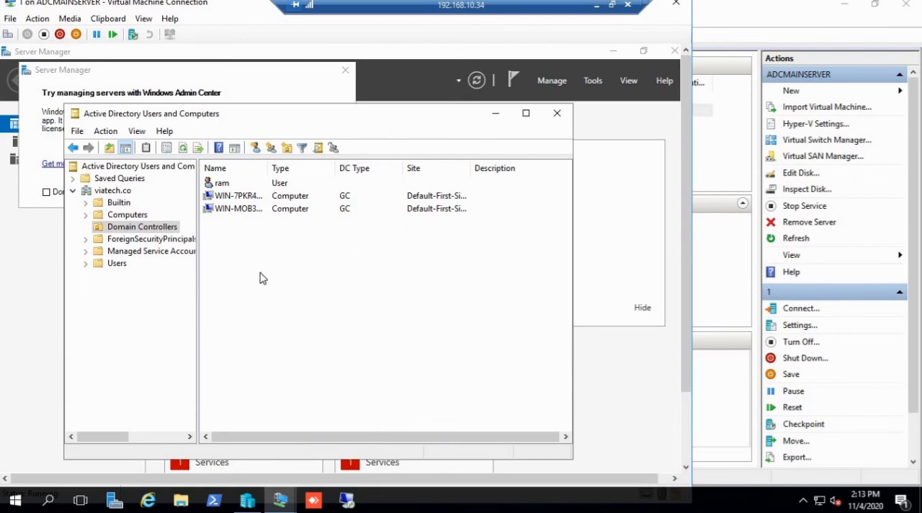
pyautogui.click(184, 149)
# Step: Minimize Active Directory Users and Computers on virtual machine 1 and close the Windows Admin Center message
pyautogui.click(496, 115)
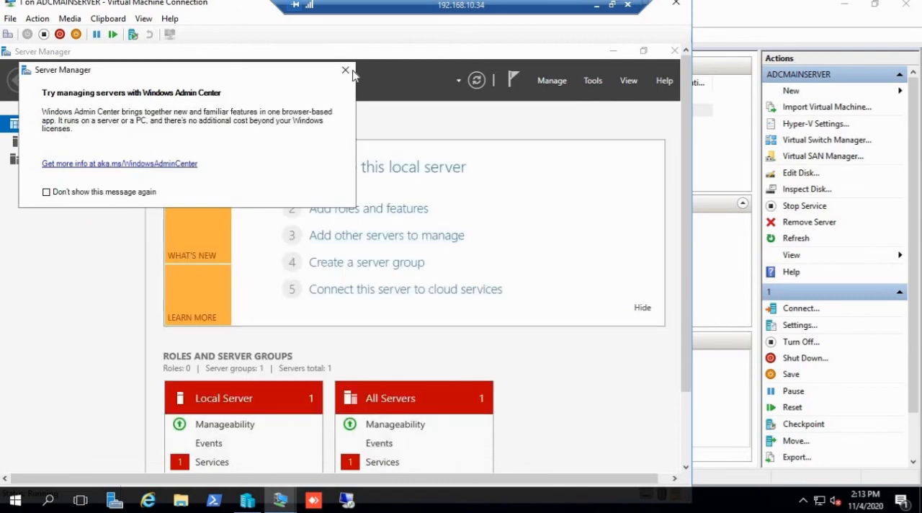
pyautogui.click(345, 70)
pyautogui.moveTo(280, 499)
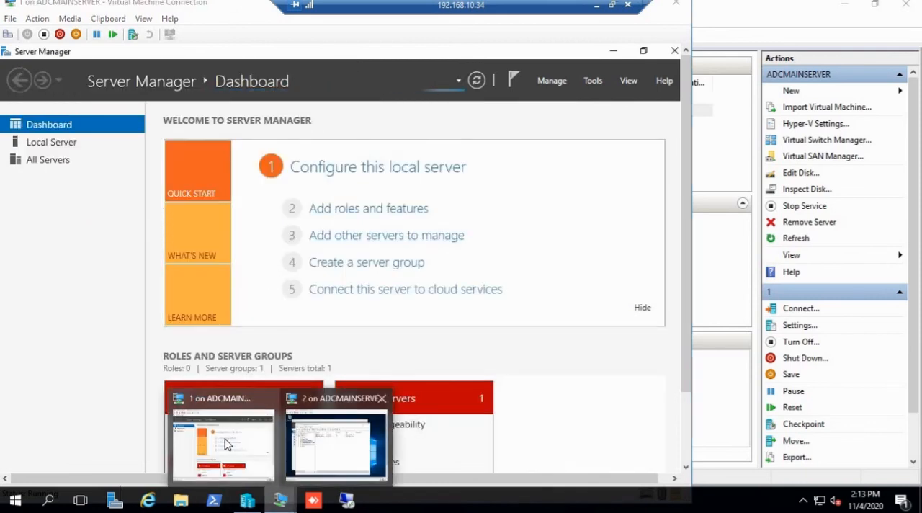
pyautogui.click(227, 444)
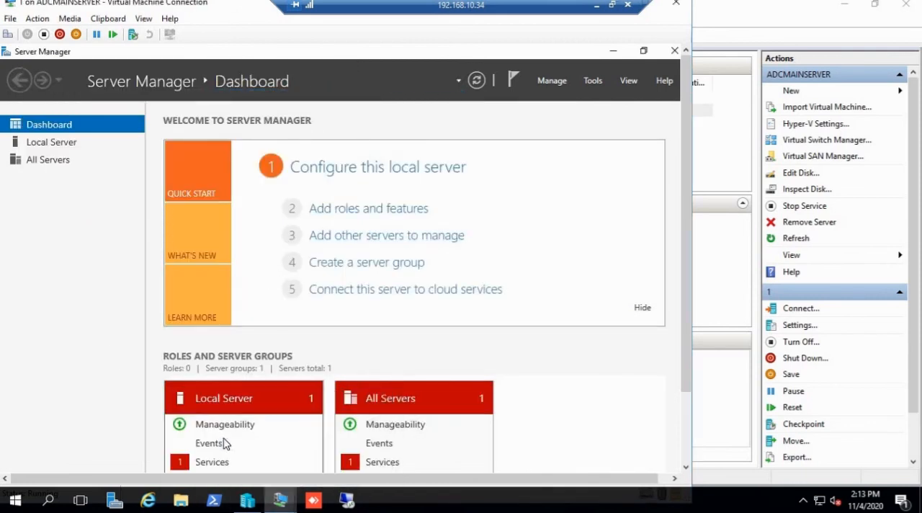
# Step: Select the new user under Domain Controllers in a fresh Active Directory Users and Computers window and minimize the remote desktop session
pyautogui.click(593, 84)
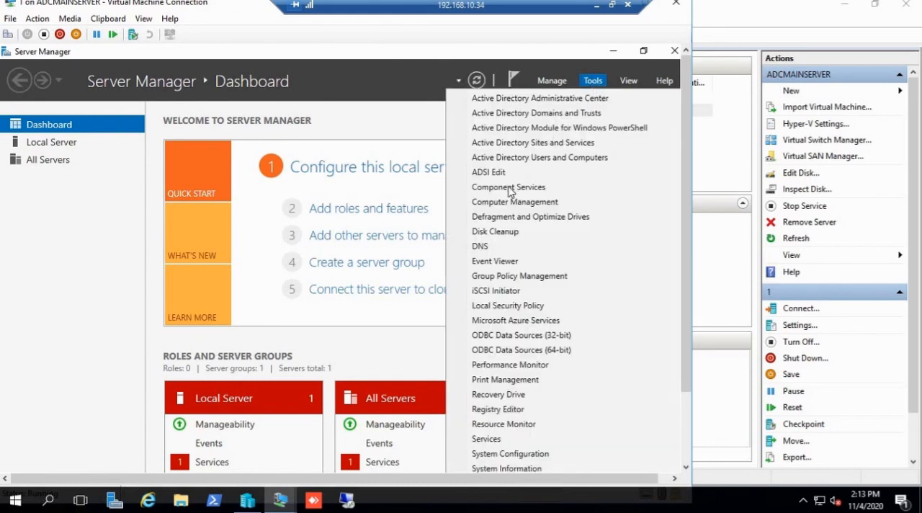
pyautogui.click(527, 159)
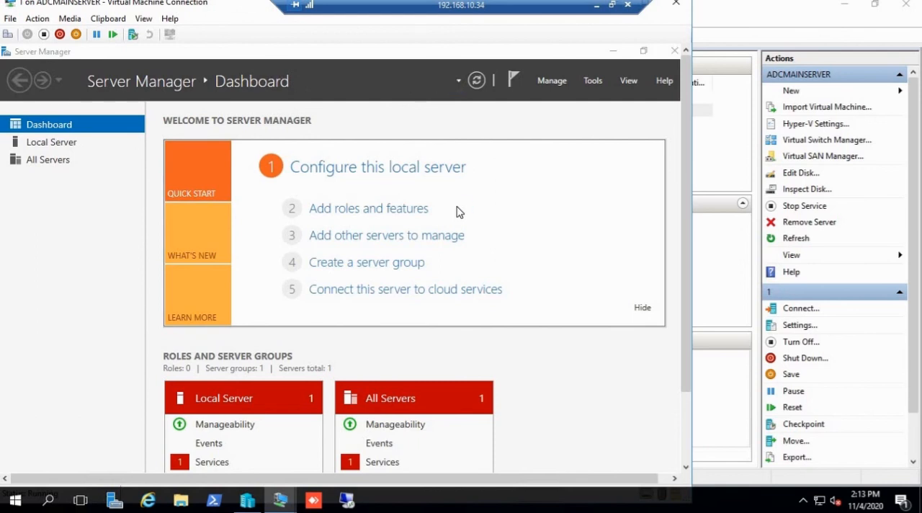
pyautogui.click(73, 191)
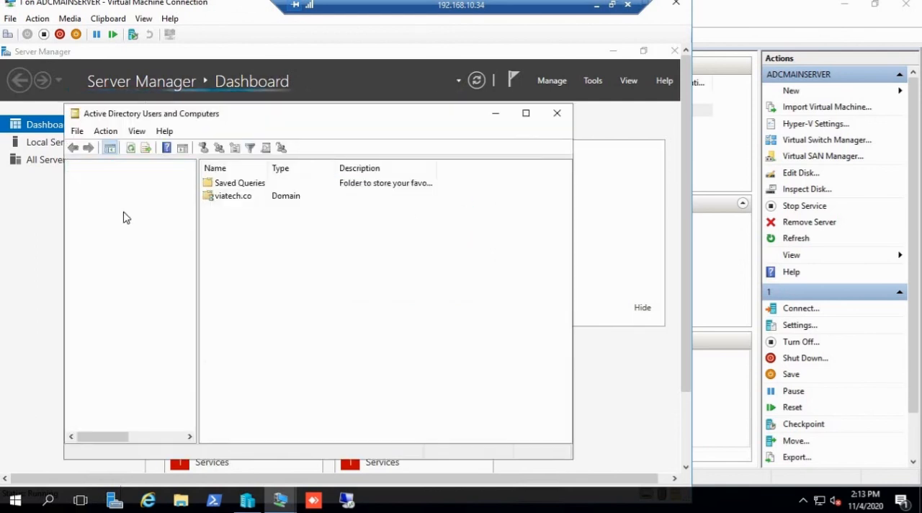
pyautogui.click(124, 228)
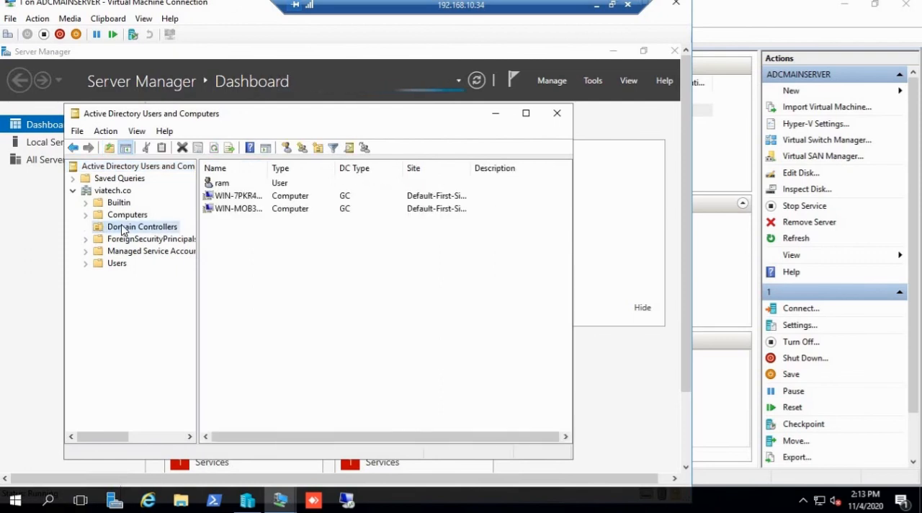
pyautogui.click(226, 185)
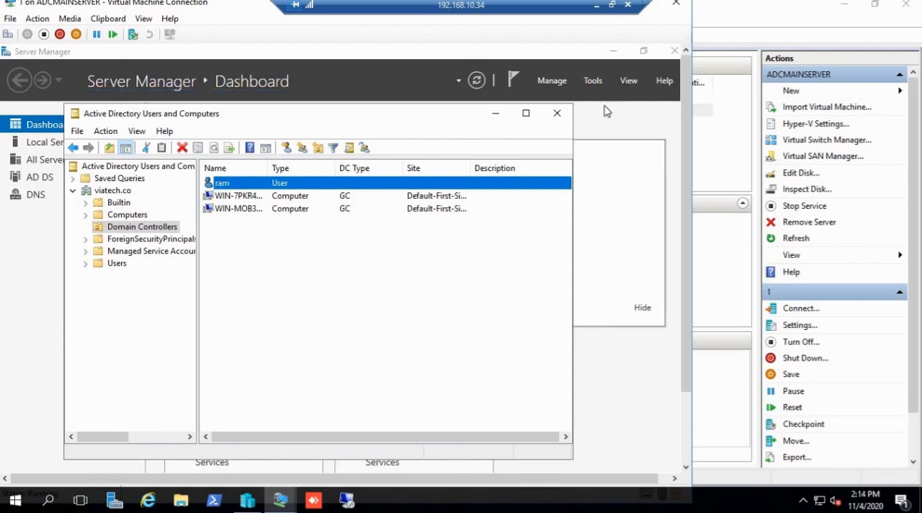
pyautogui.click(596, 5)
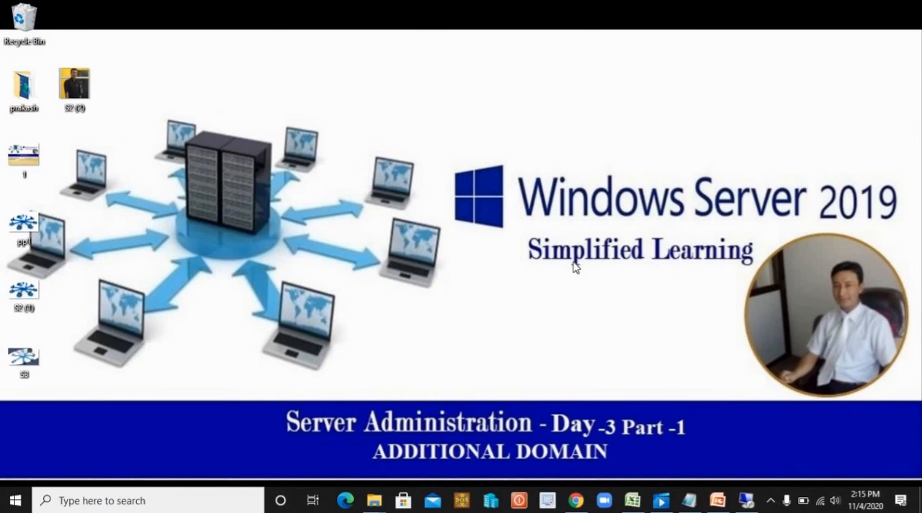